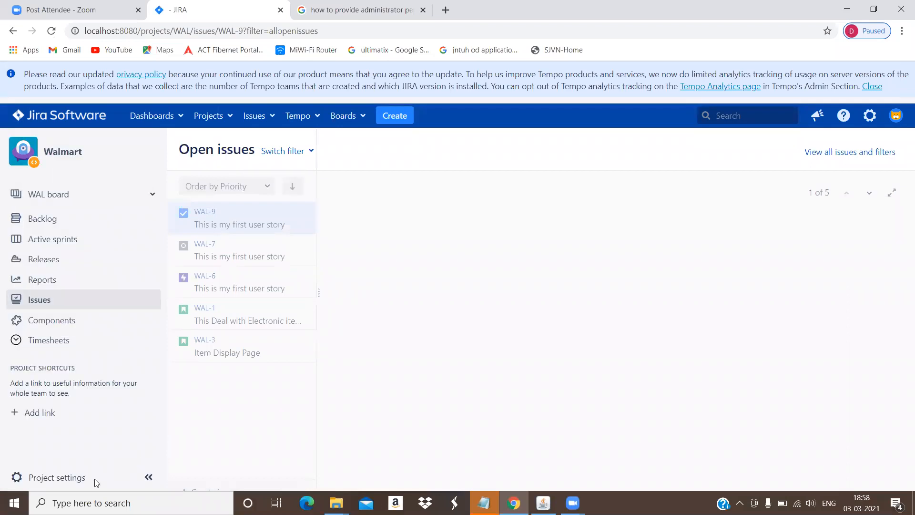
Open the Walmart project's workflow scheme from its settings in a separate browser tab and review the issue types assigned to the workflow
left_click(57, 476)
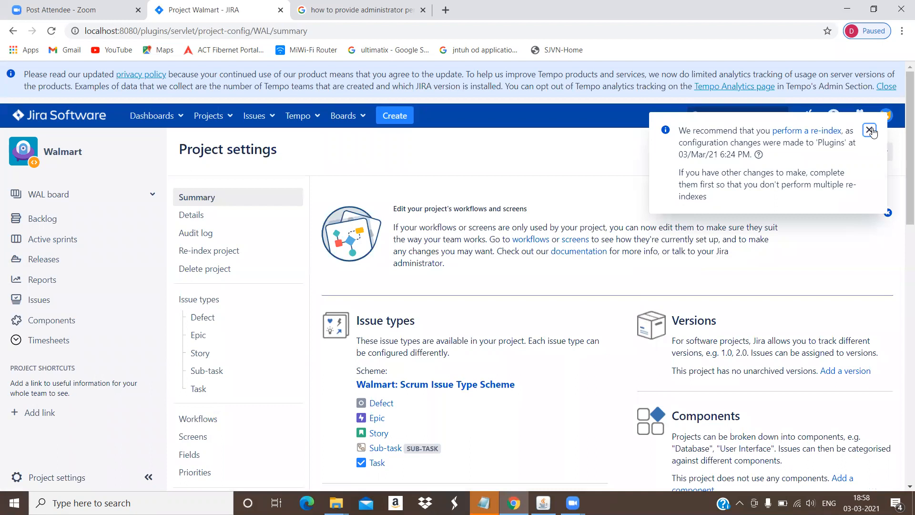
left_click(871, 130)
scroll(455, 258, "down", 5)
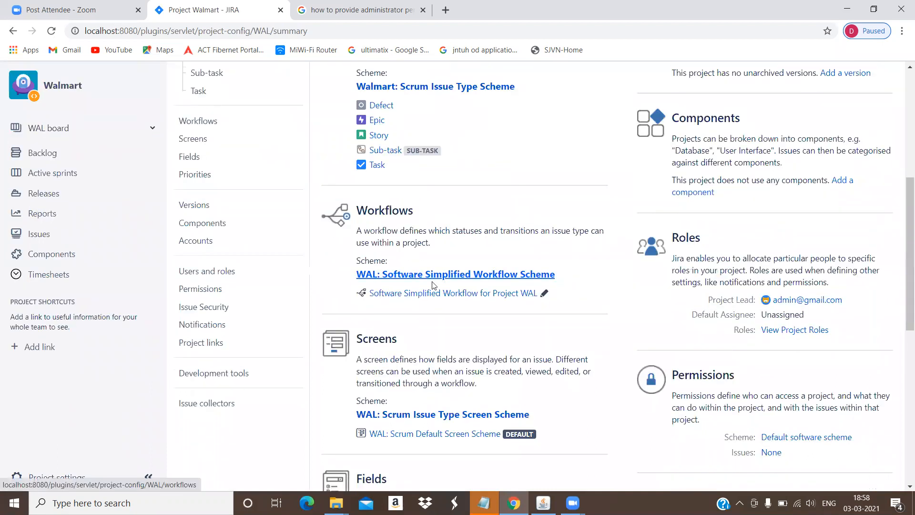
scroll(434, 287, "up", 3)
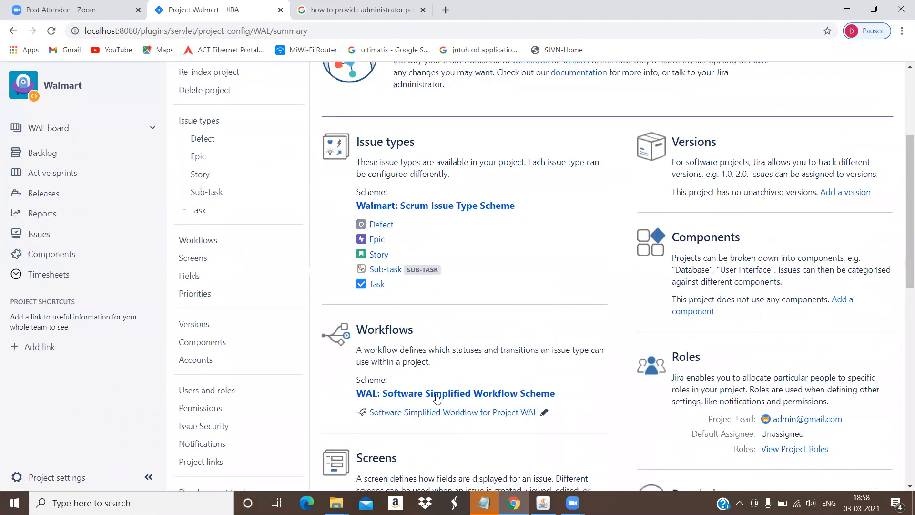
right_click(436, 397)
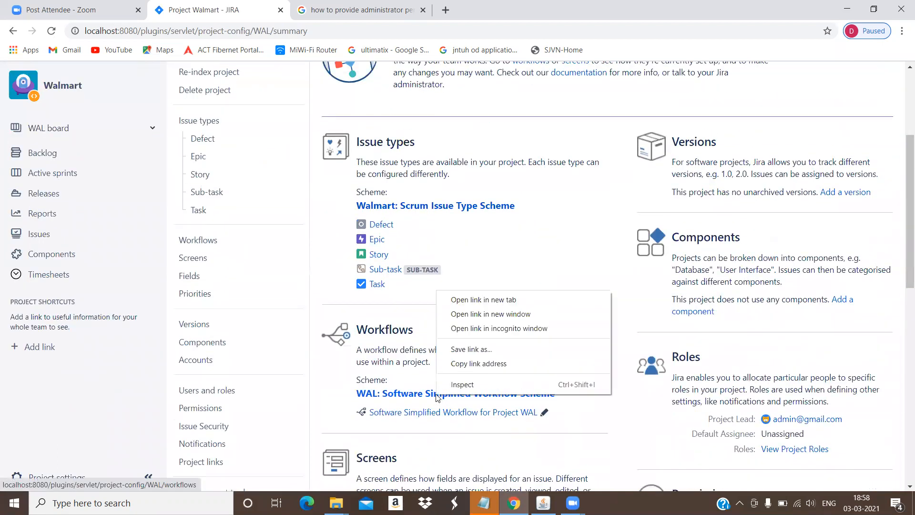
left_click(476, 299)
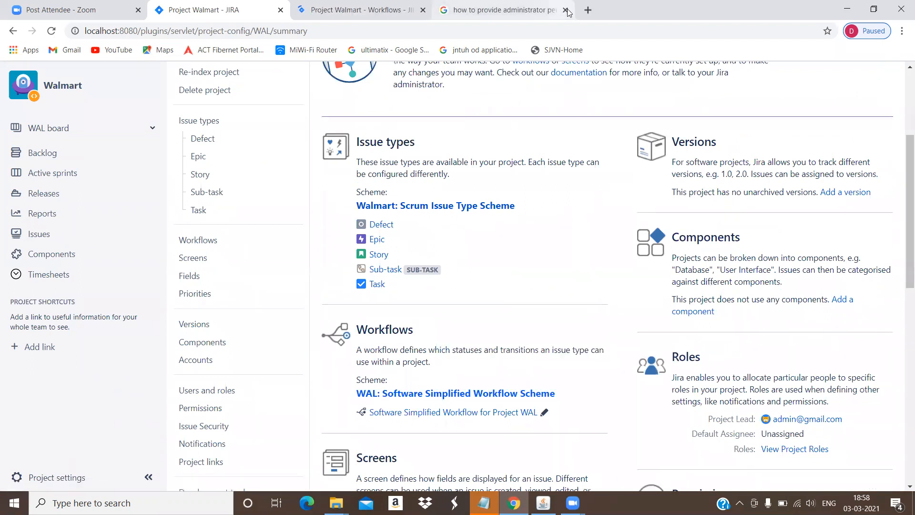
left_click(566, 10)
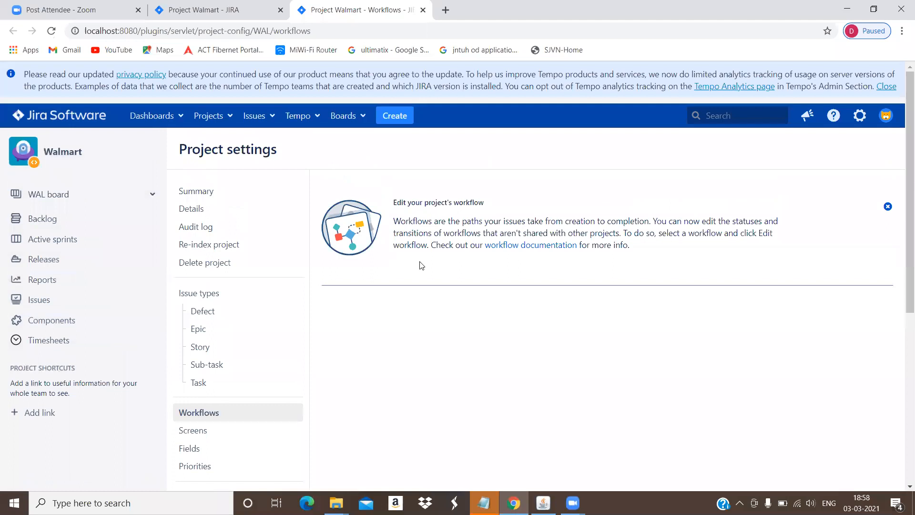
scroll(424, 270, "down", 3)
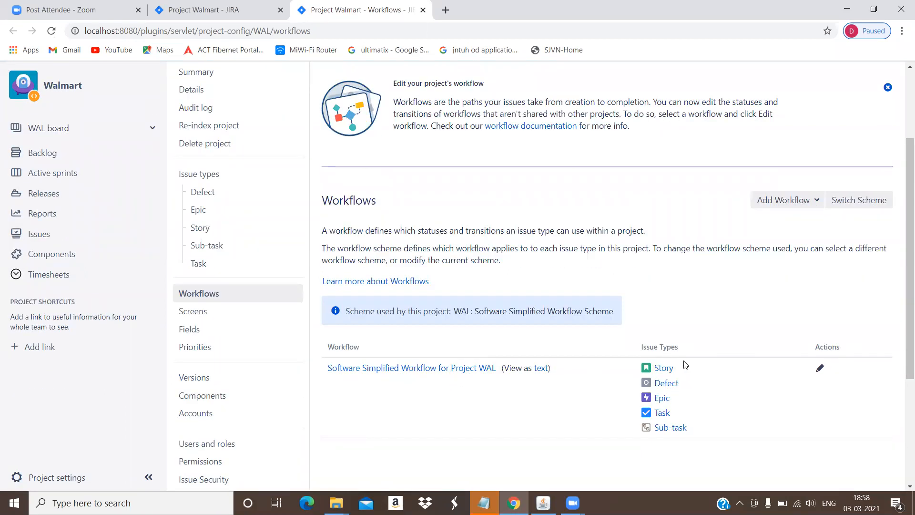
left_click_drag(676, 365, 679, 384)
left_click_drag(683, 399, 655, 406)
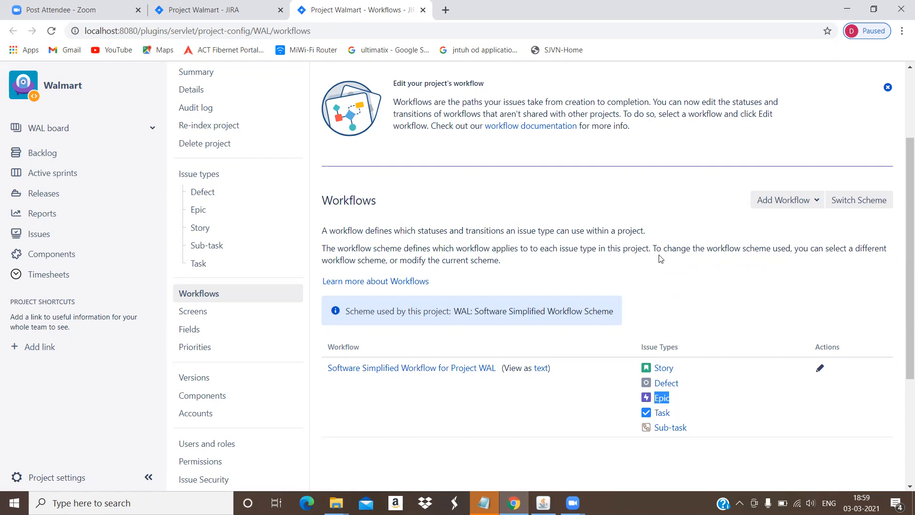
Open the Jira issue administration in a new browser tab and enter the administrator password to confirm access
scroll(661, 258, "up", 3)
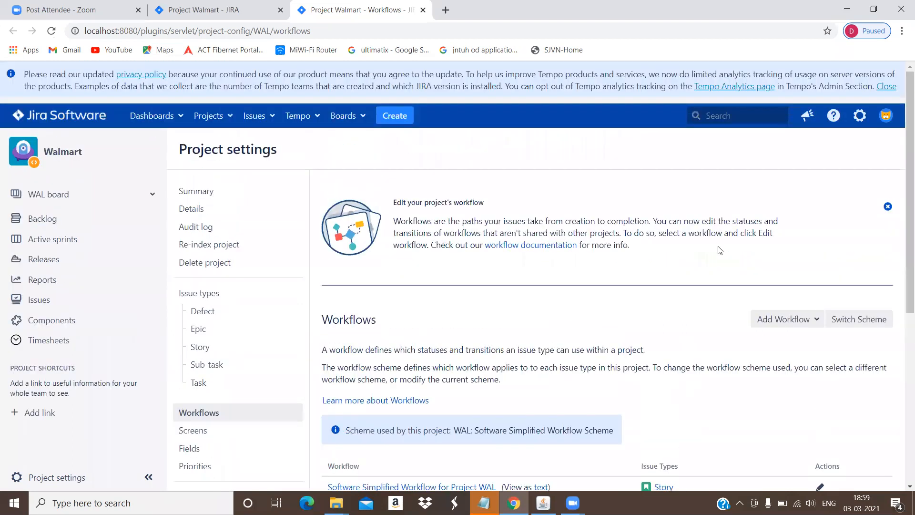
left_click(861, 116)
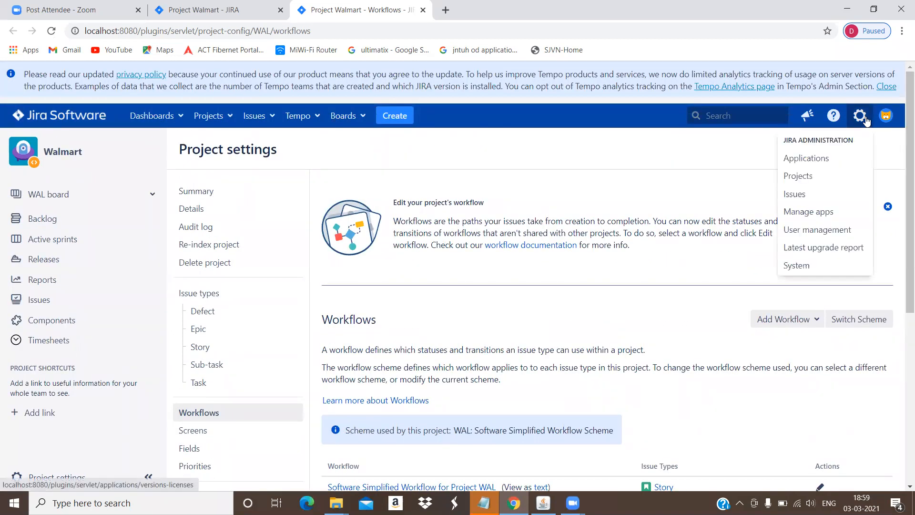
right_click(805, 192)
left_click(811, 197)
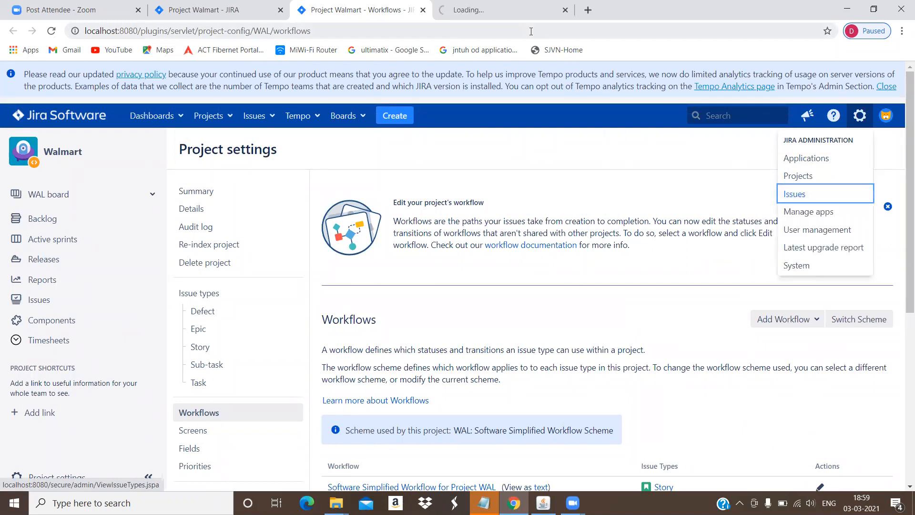
left_click(477, 9)
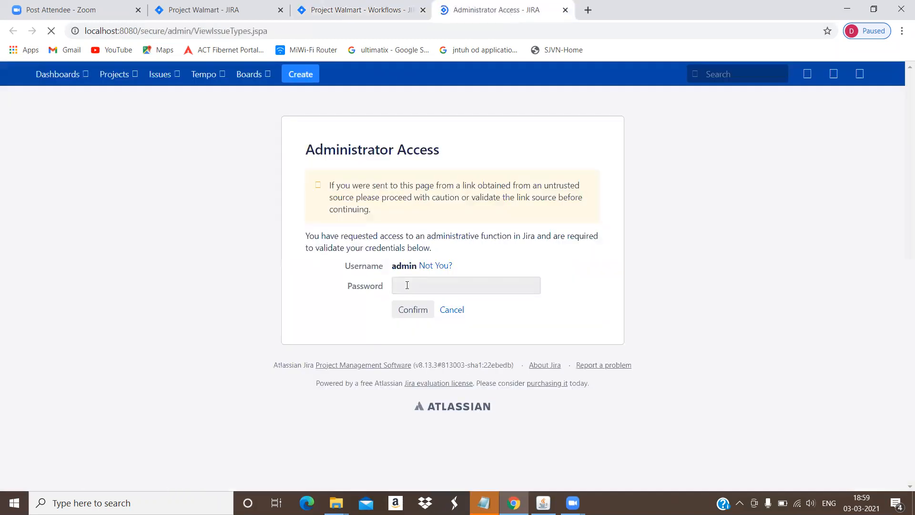
left_click(409, 324)
type("•••••")
key("Return")
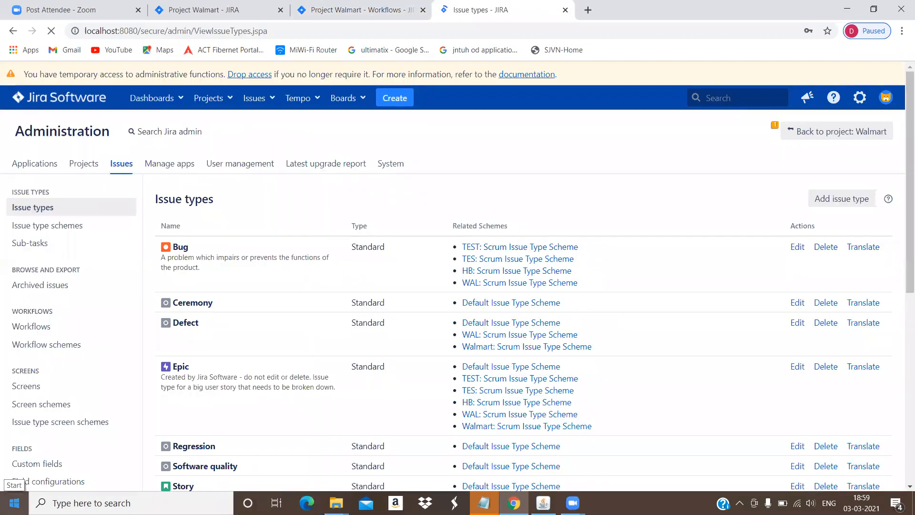
Add a new workflow named "Walmart: Epic Workflow" in the workflow administration
left_click(72, 371)
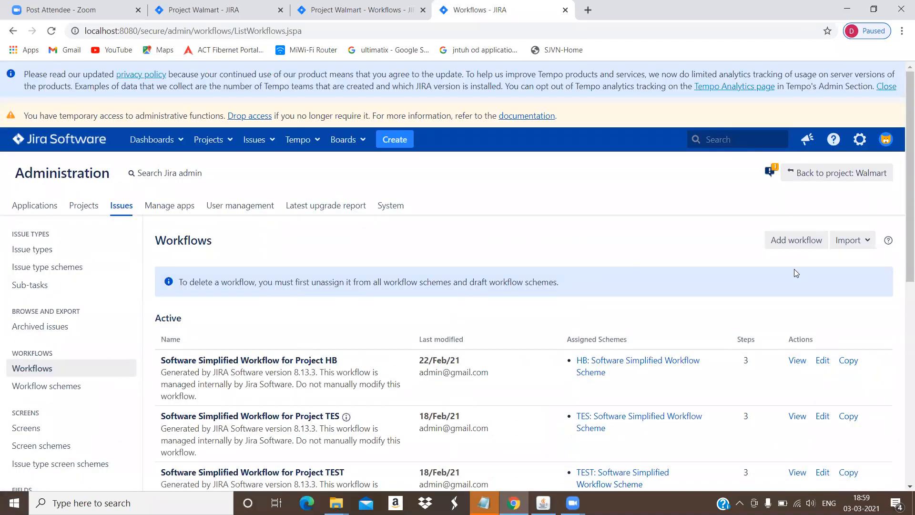
left_click(801, 249)
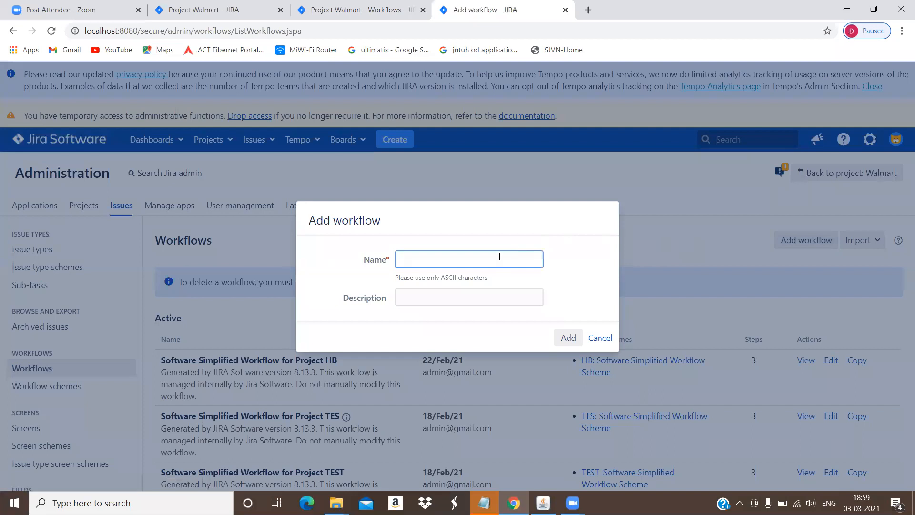
type("Walmart: Epic Workflow")
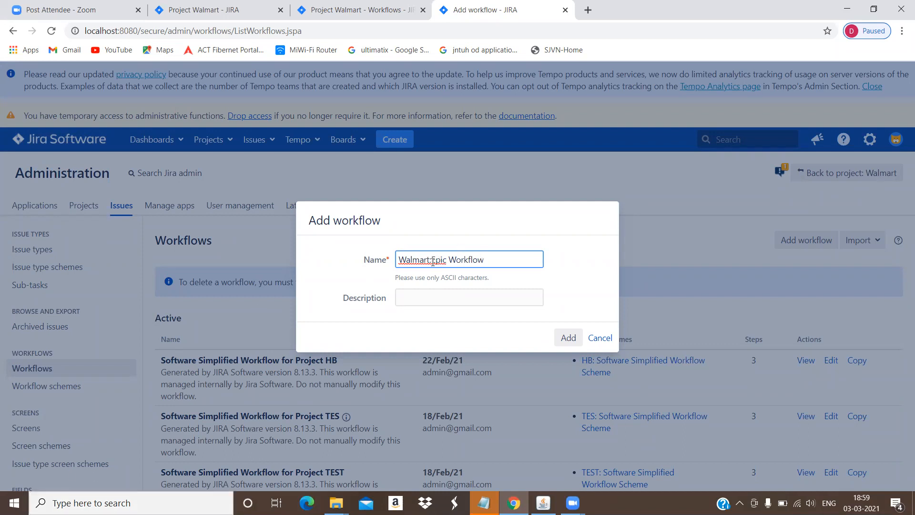
left_click(565, 338)
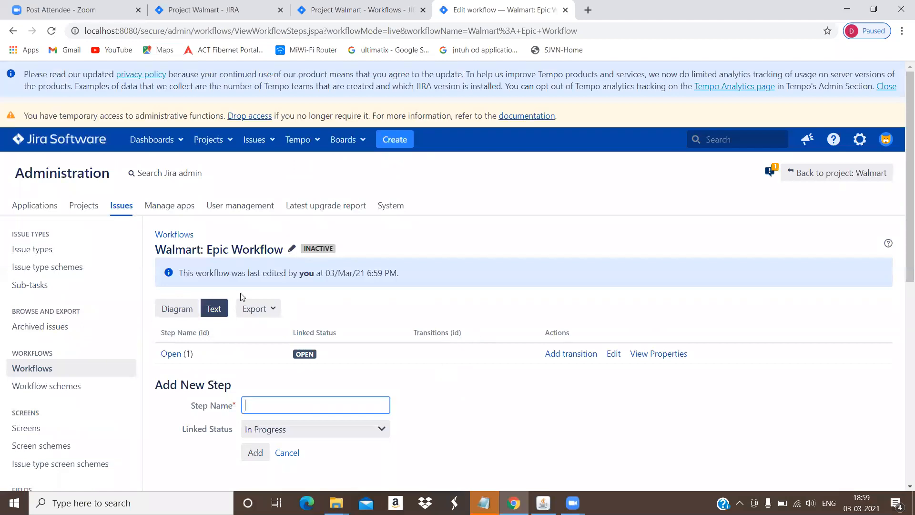
In the workflow's diagram view, create a new Backlog status that all statuses can transition to
left_click(186, 315)
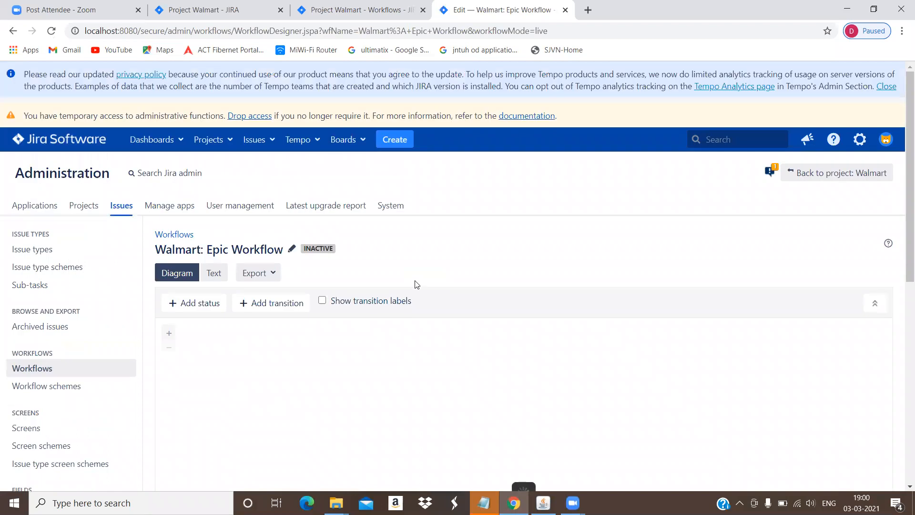
scroll(416, 284, "down", 4)
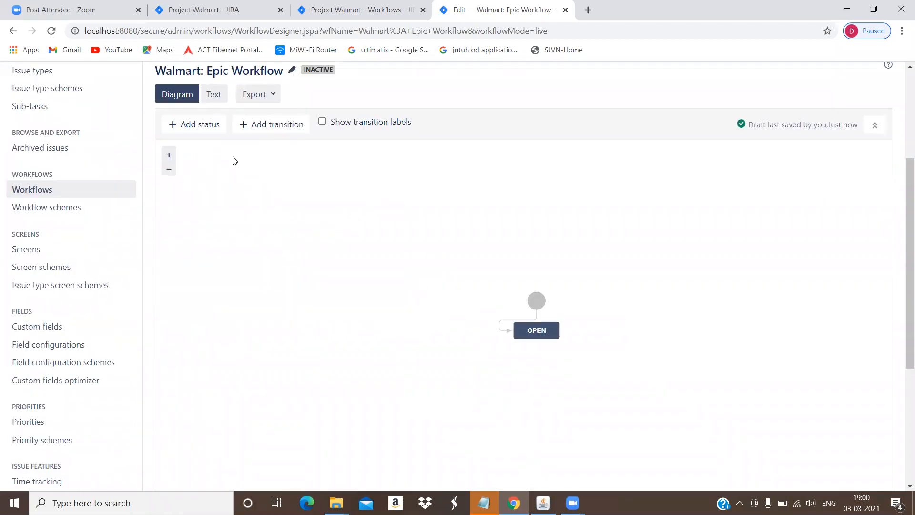
left_click(217, 126)
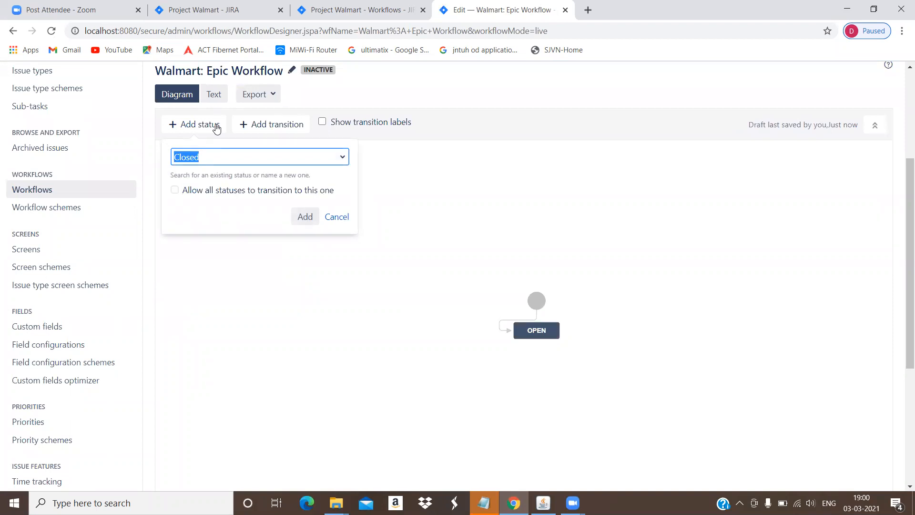
type("Backlog")
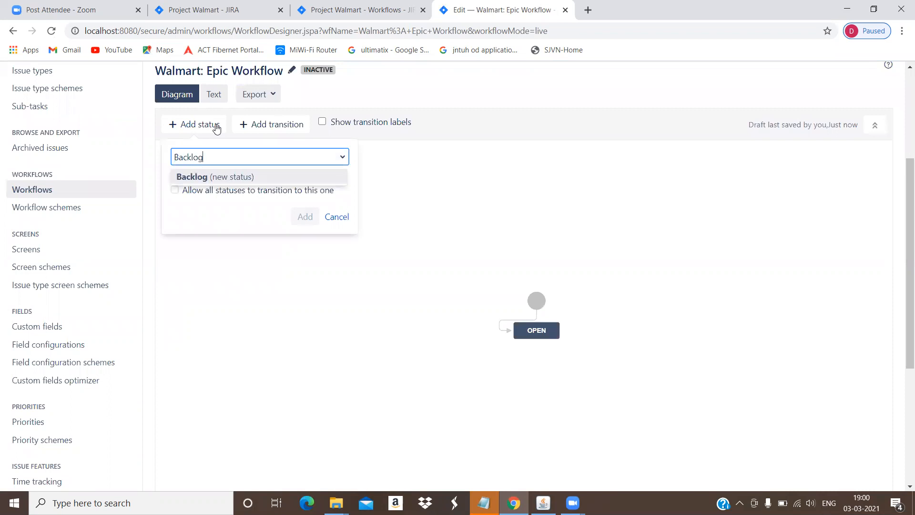
key("Return")
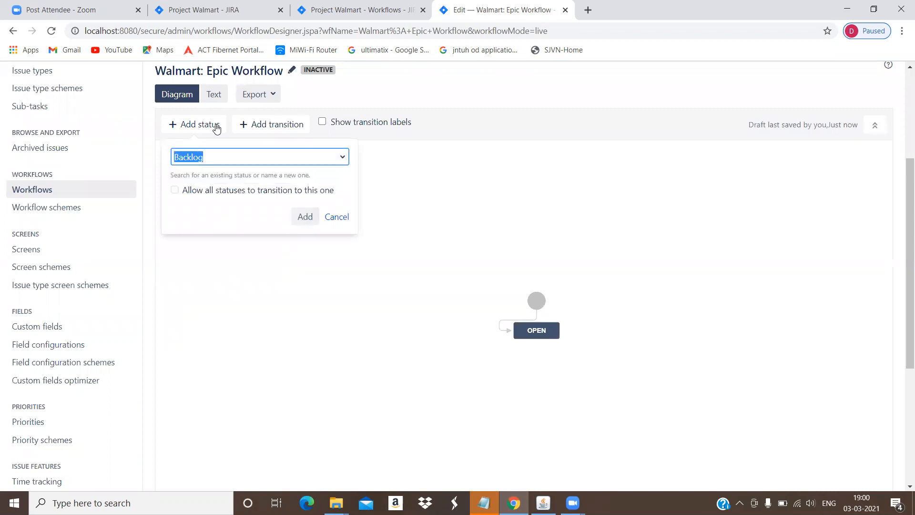
left_click(224, 193)
left_click(306, 219)
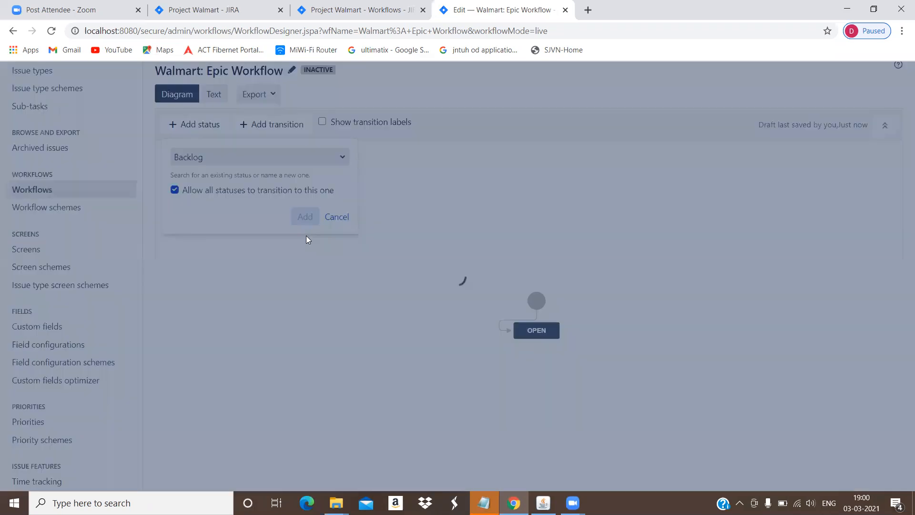
left_click(564, 380)
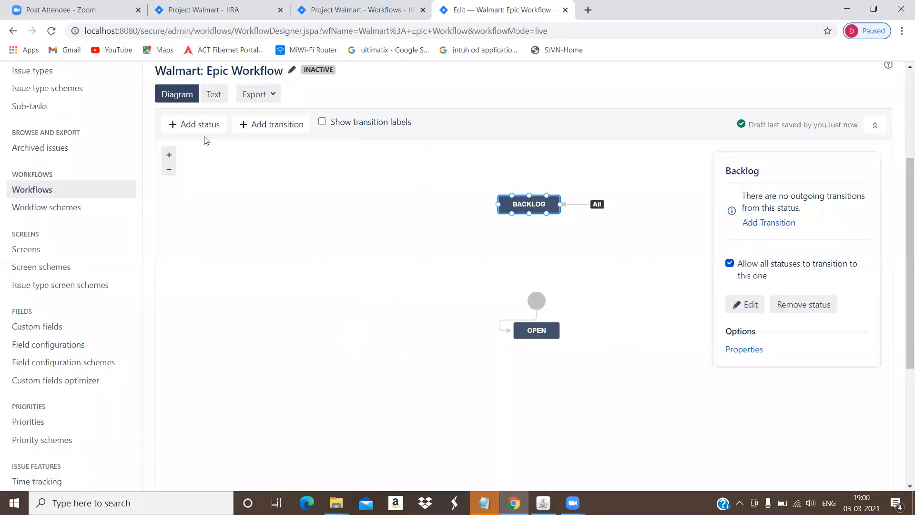
Create a new Request status in the To Do category, allowing all statuses to transition to it
left_click(200, 131)
type("R")
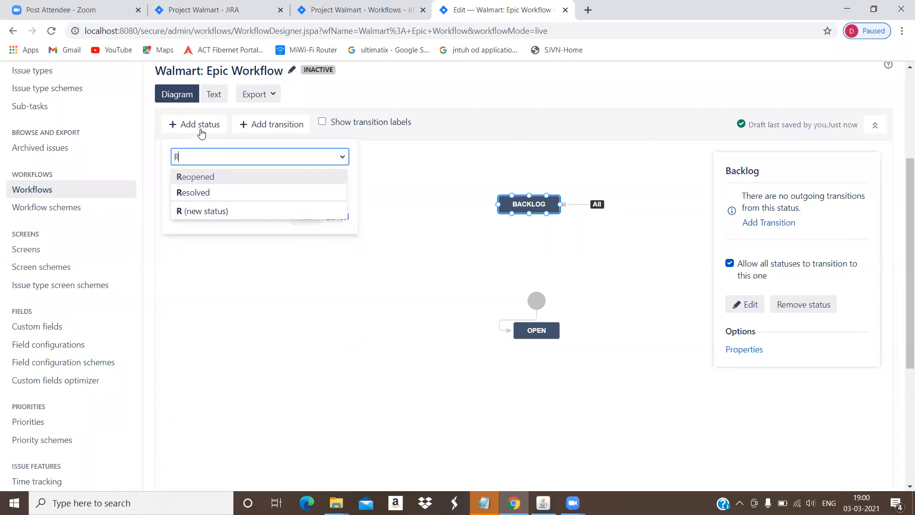
type("equest")
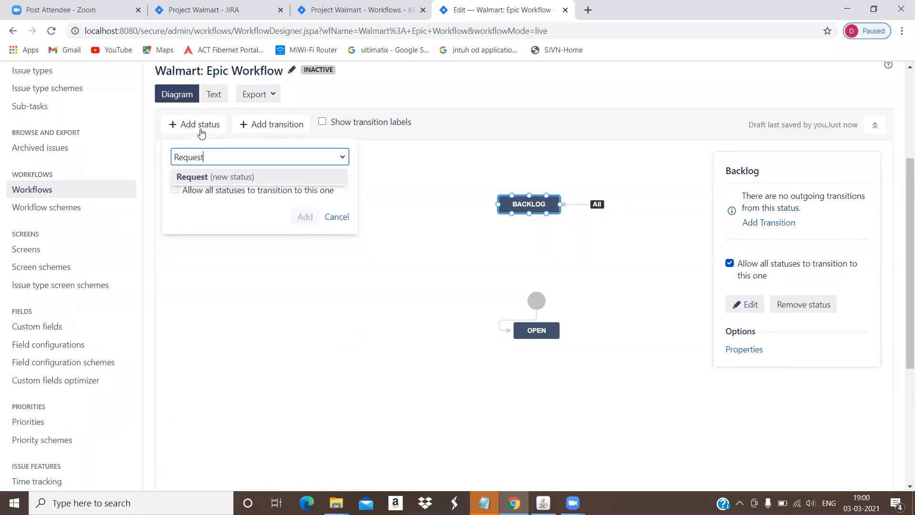
left_click(233, 182)
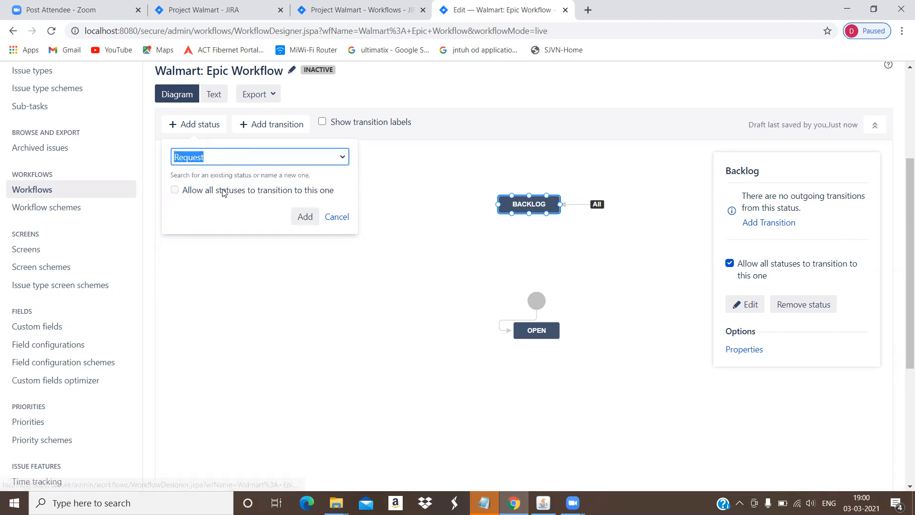
left_click(224, 191)
left_click(301, 220)
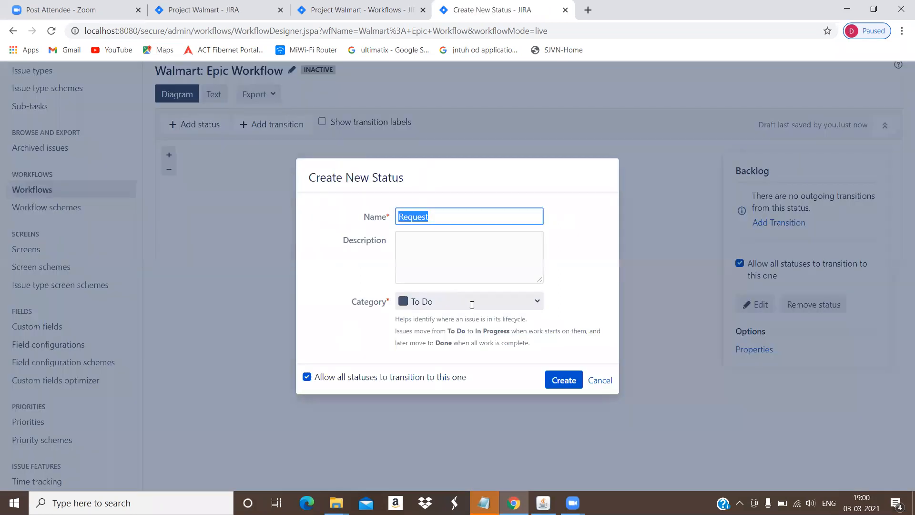
left_click(462, 304)
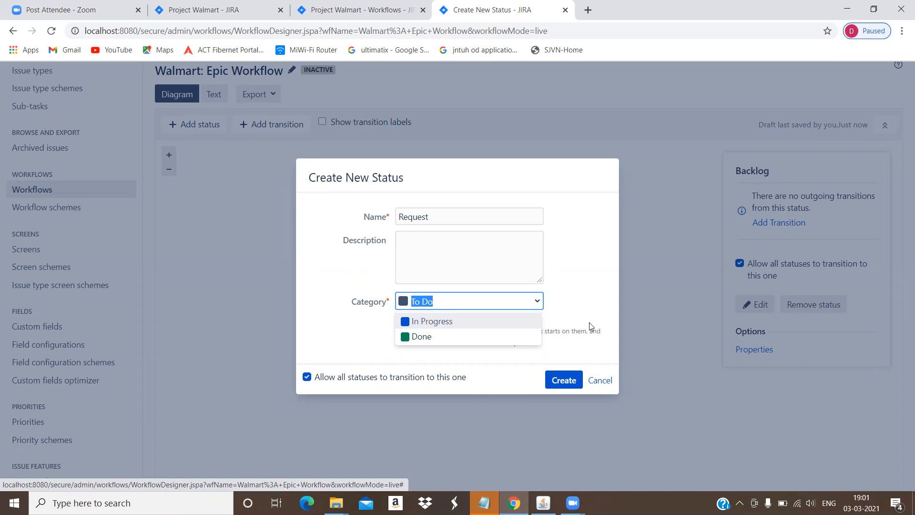
left_click(574, 319)
left_click(556, 387)
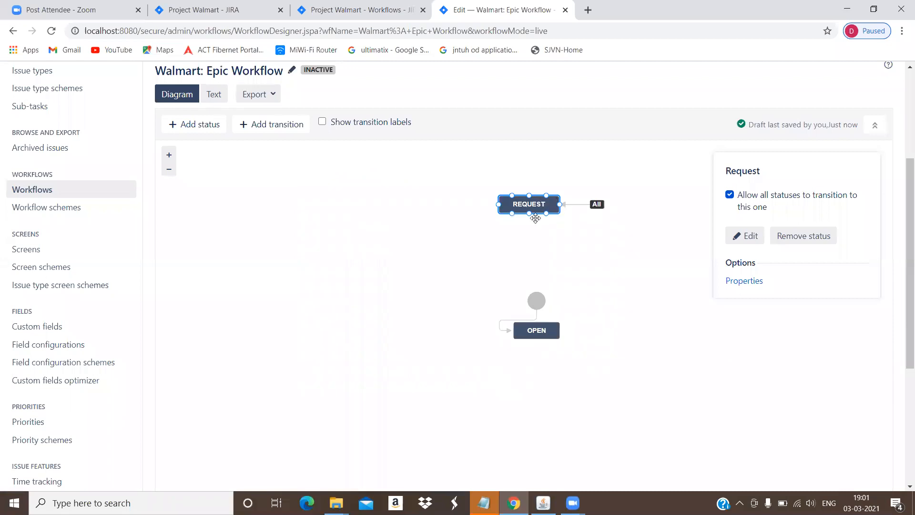
Move the Request and Backlog statuses to the left of Open in the diagram, with Request directly above Backlog
left_click_drag(551, 199, 464, 237)
left_click(525, 203)
left_click_drag(498, 212, 411, 295)
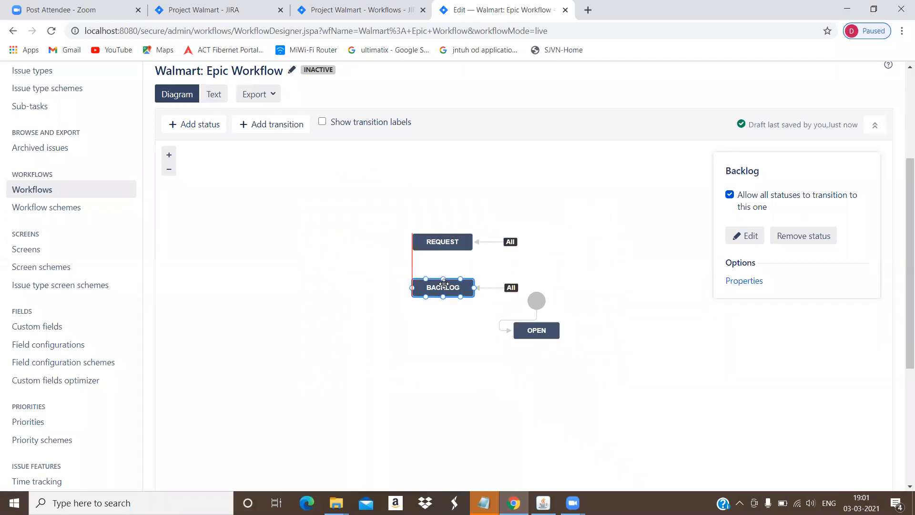
Add the existing In Progress status with transitions allowed from all statuses, and place it below Backlog and Open in the diagram
left_click(209, 124)
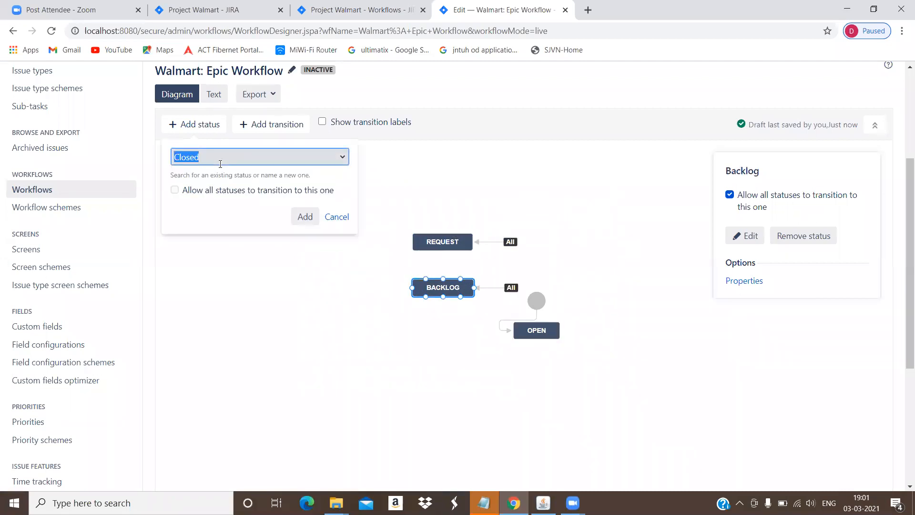
type("Progre")
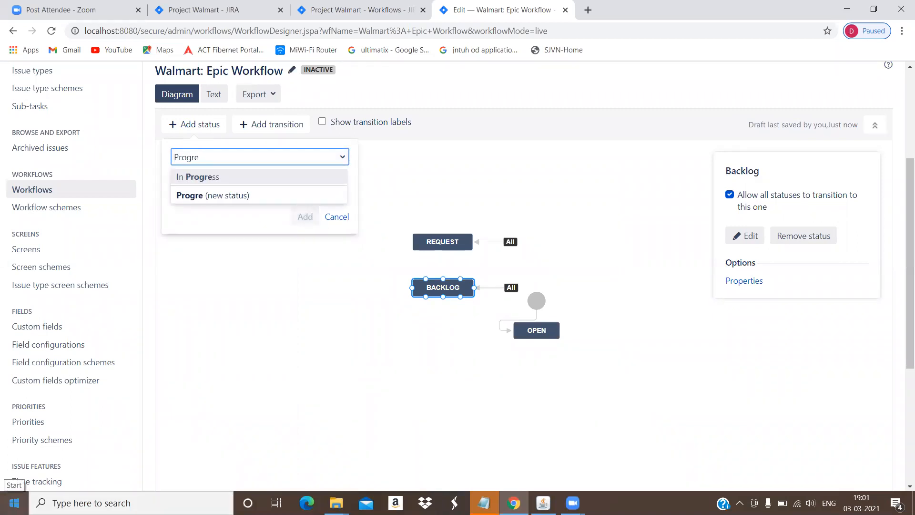
key("BackSpace")
key("BackSpace")
key("BackSpace")
key("BackSpace")
key("BackSpace")
key("BackSpace")
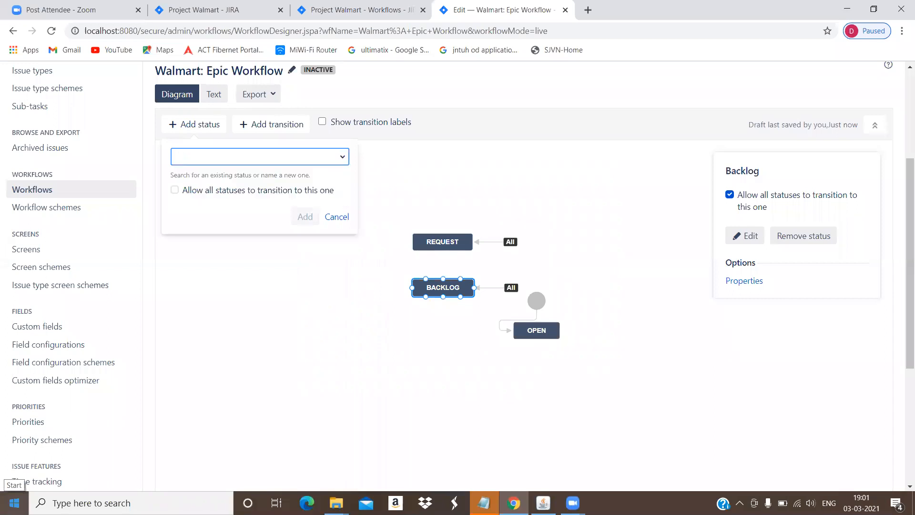
type("In")
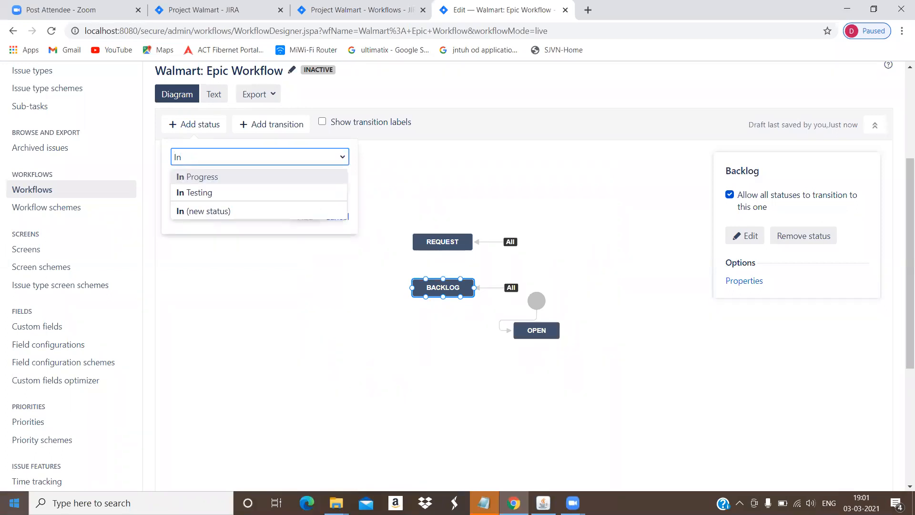
left_click(230, 181)
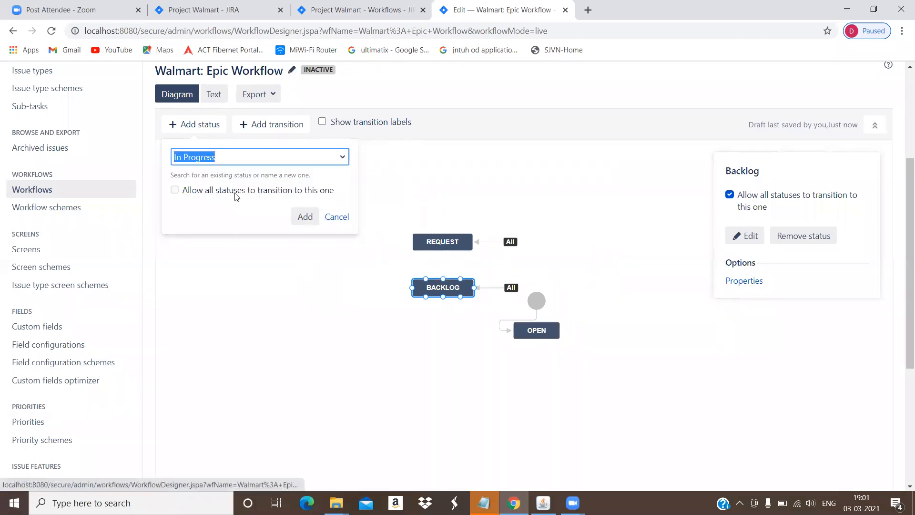
left_click(305, 217)
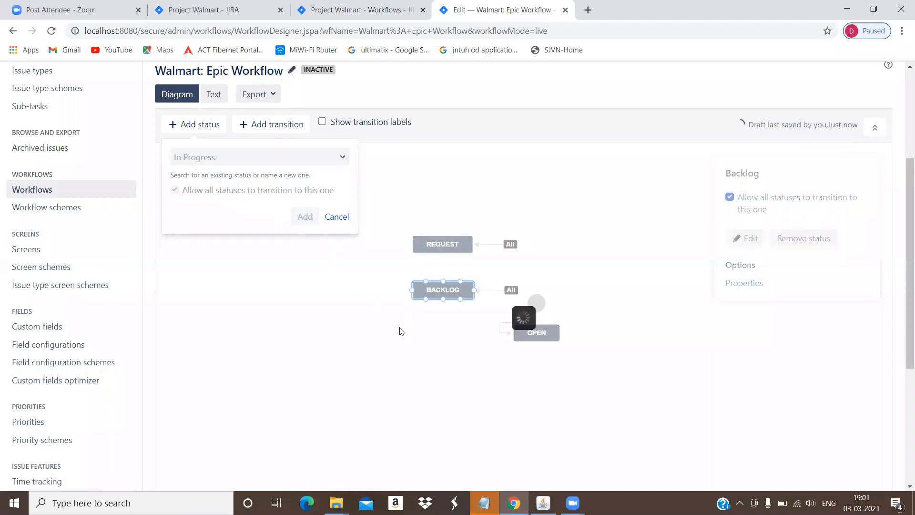
mouse_move(512, 196)
left_mouse_down()
mouse_move(430, 438)
mouse_move(429, 402)
left_mouse_up()
Create a new Align status in the In Progress category, allowing all statuses to transition to it
left_click(202, 124)
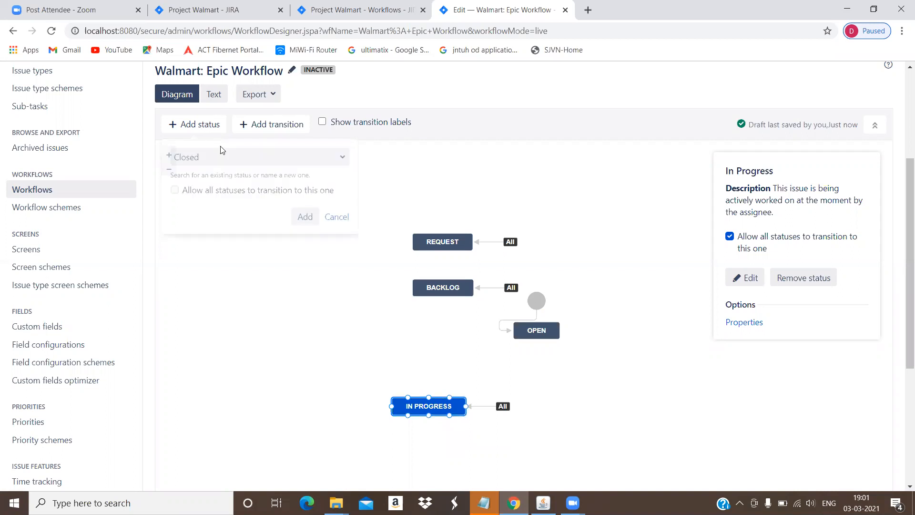
type("Align")
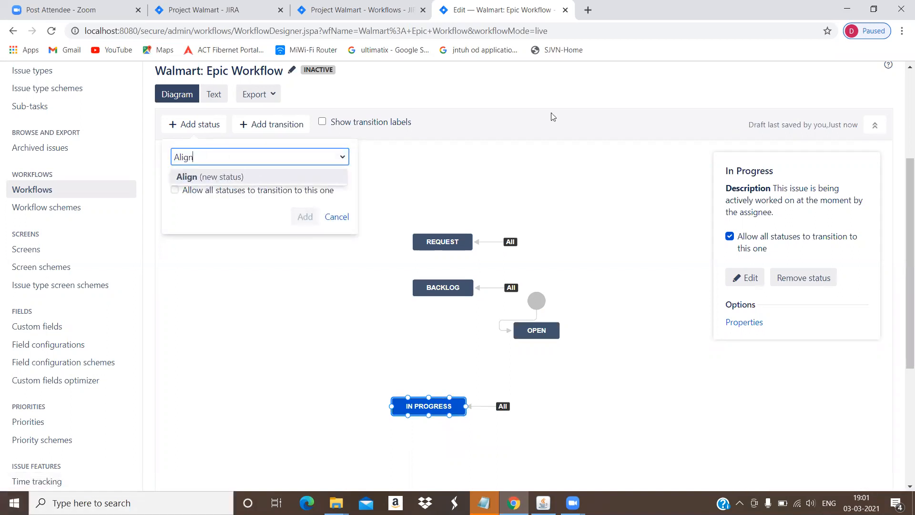
left_click(311, 178)
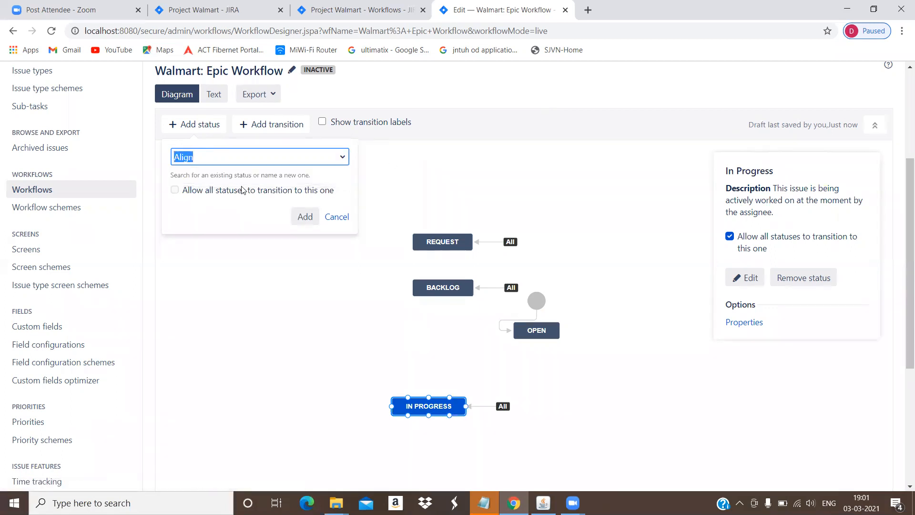
left_click(245, 191)
left_click(294, 222)
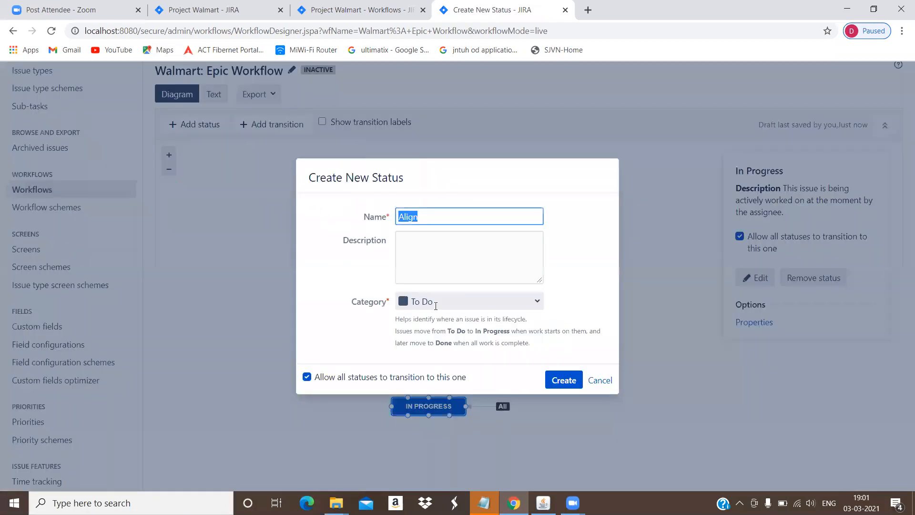
left_click(455, 300)
left_click(454, 321)
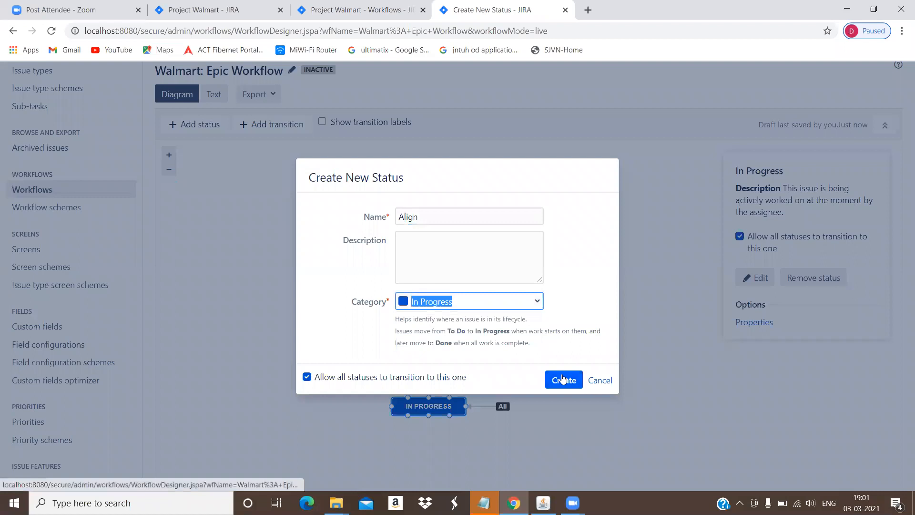
left_click(552, 374)
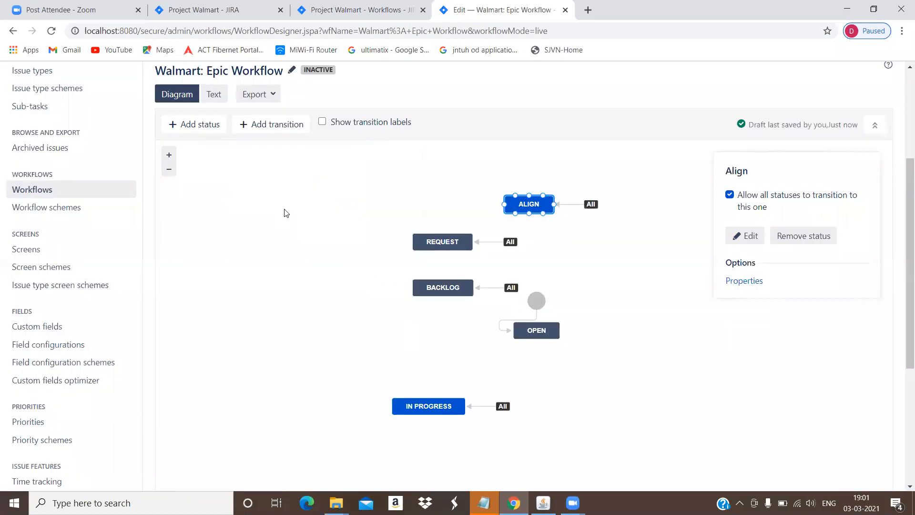
Add the existing Closed status with transitions allowed from all statuses, and place it to the lower right of Open
left_click(205, 125)
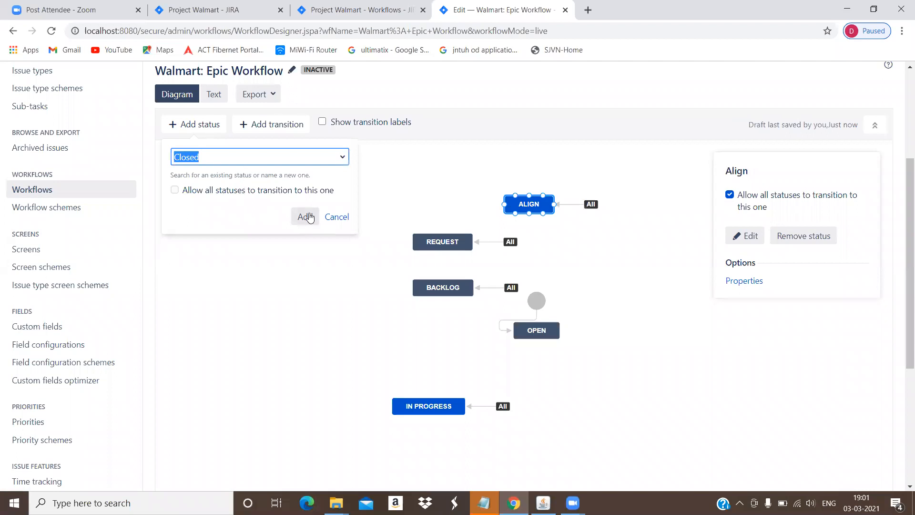
left_click(267, 193)
left_click(307, 217)
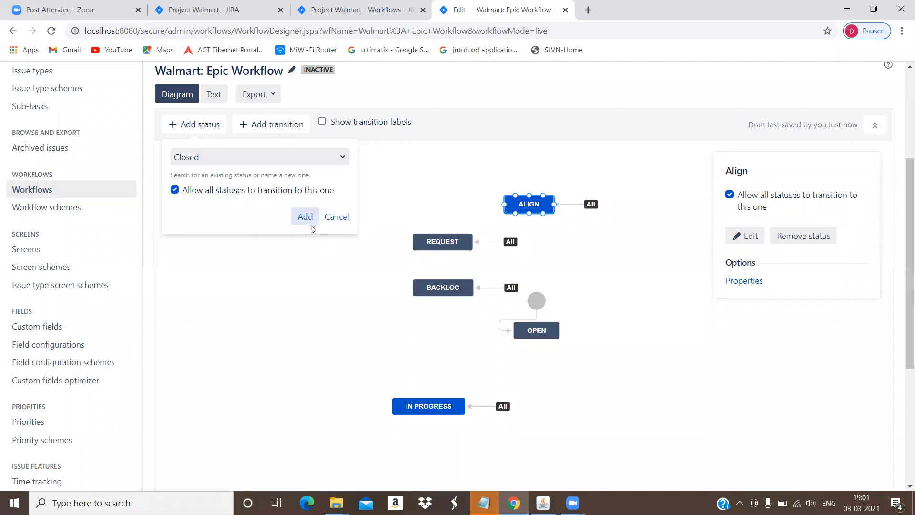
left_click_drag(527, 216, 596, 433)
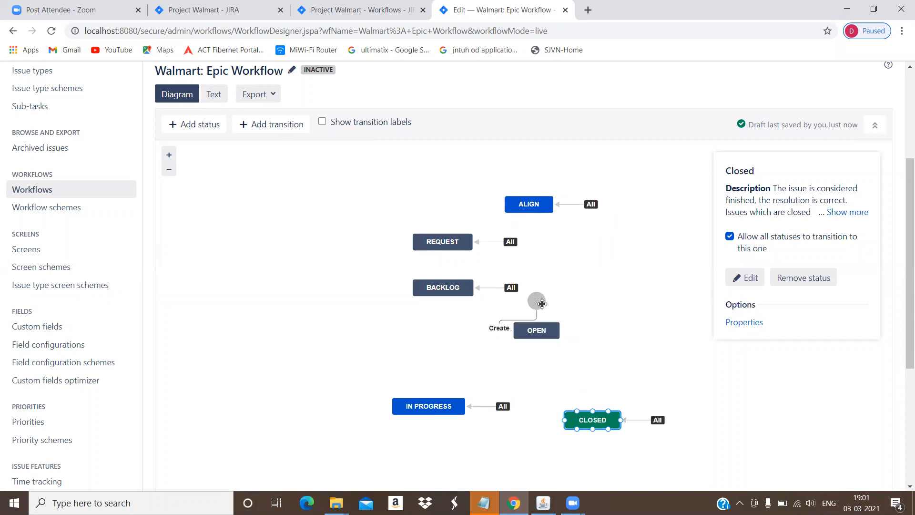
Shift the start node slightly left and stack Backlog, Request, In Progress, Align and Closed in that order in a column left of Open
left_click_drag(538, 301, 495, 310)
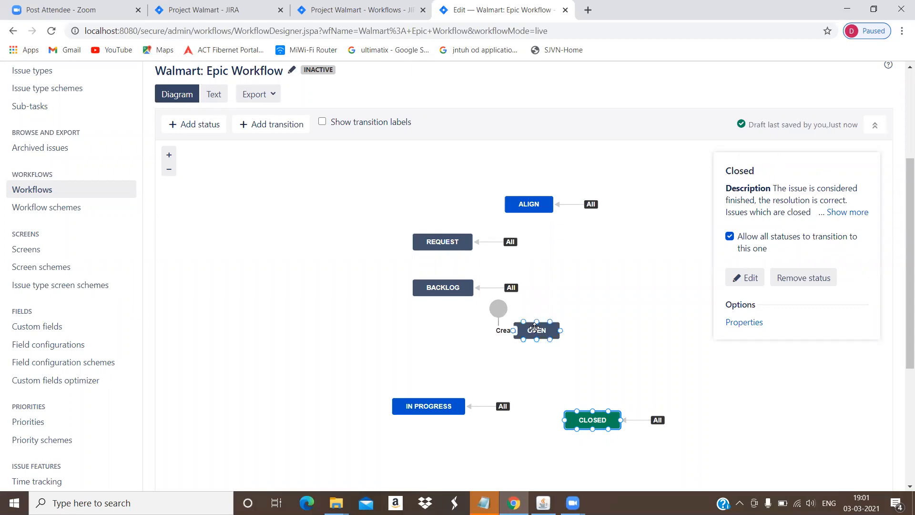
left_click_drag(529, 214, 591, 264)
left_click_drag(443, 241, 465, 248)
left_click_drag(428, 291, 365, 211)
left_click_drag(478, 248, 400, 247)
left_click_drag(444, 405, 410, 291)
left_click_drag(517, 206, 369, 344)
left_click_drag(602, 425, 396, 402)
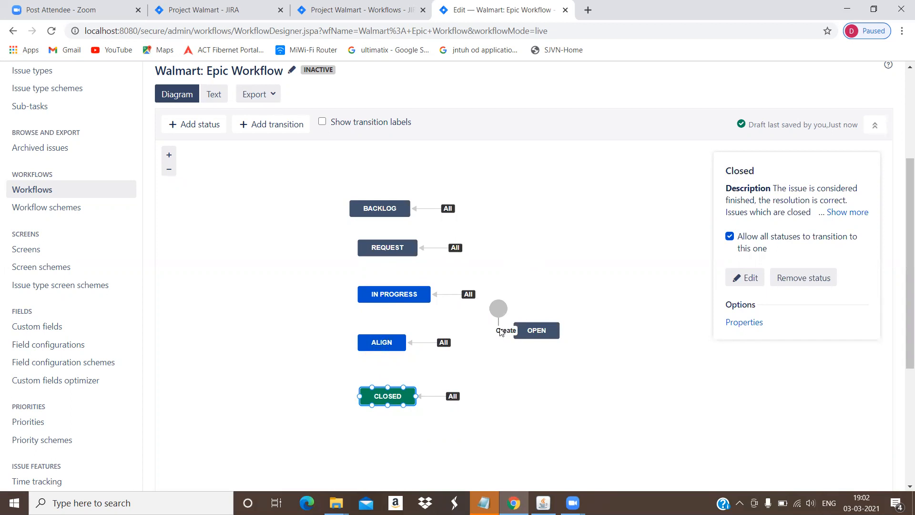
Try to remove the Open status from the workflow
left_click(524, 331)
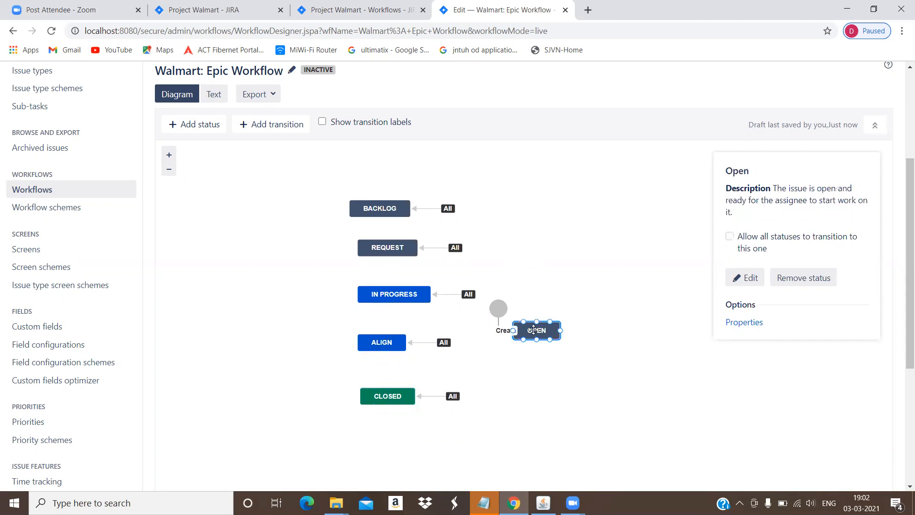
left_click(808, 284)
left_click_drag(354, 281, 422, 291)
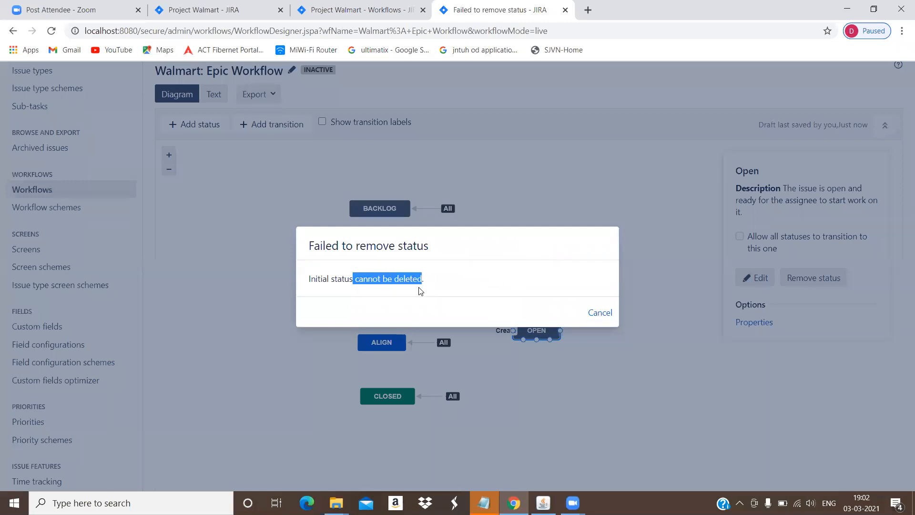
left_click_drag(332, 260, 384, 260)
left_click(599, 314)
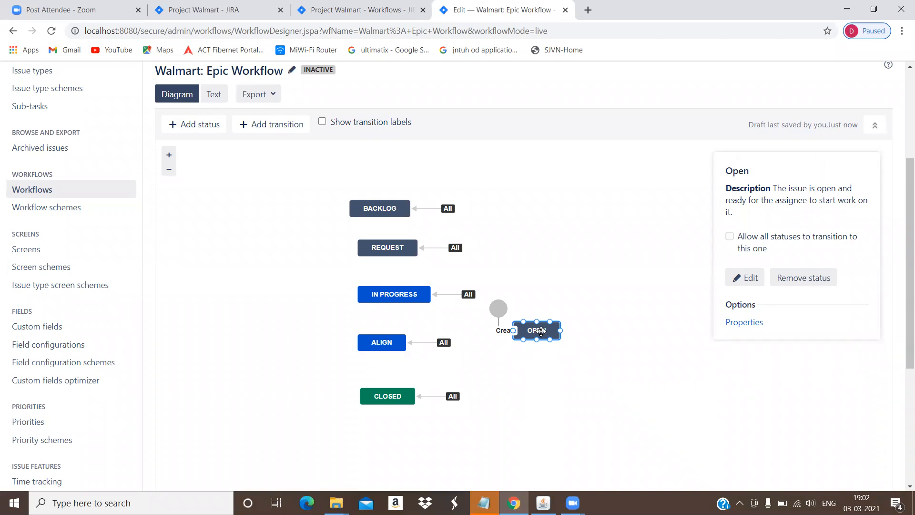
Change the destination of the Create transition from Open to Backlog, and move the start node to the upper left of Backlog
left_click_drag(538, 350, 538, 348)
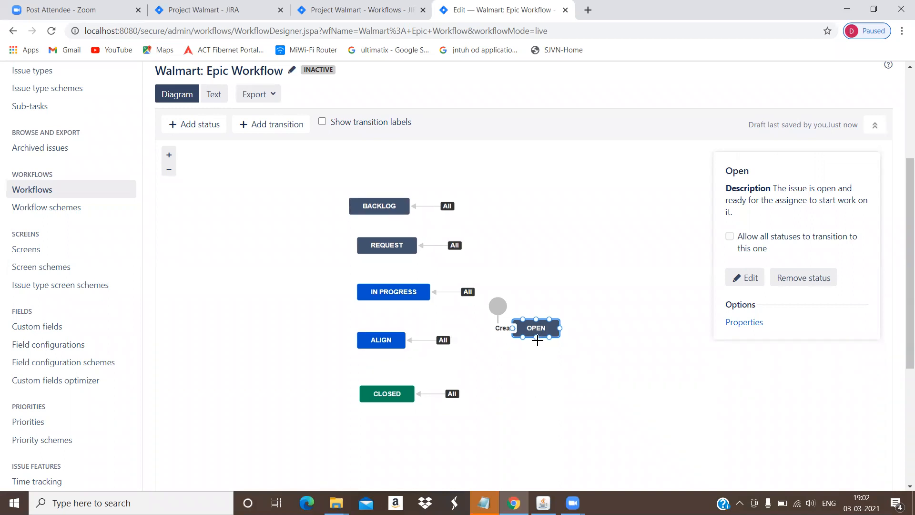
left_click(506, 330)
left_click_drag(511, 329, 350, 208)
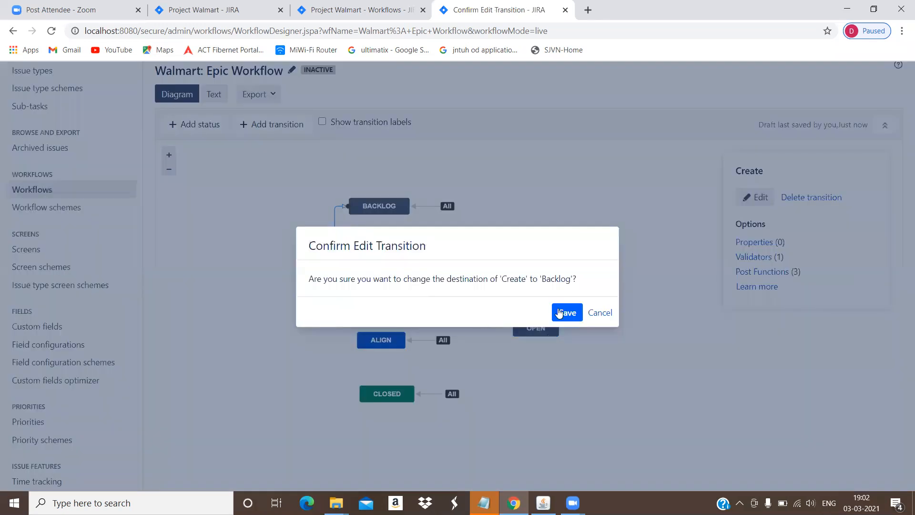
left_click(567, 312)
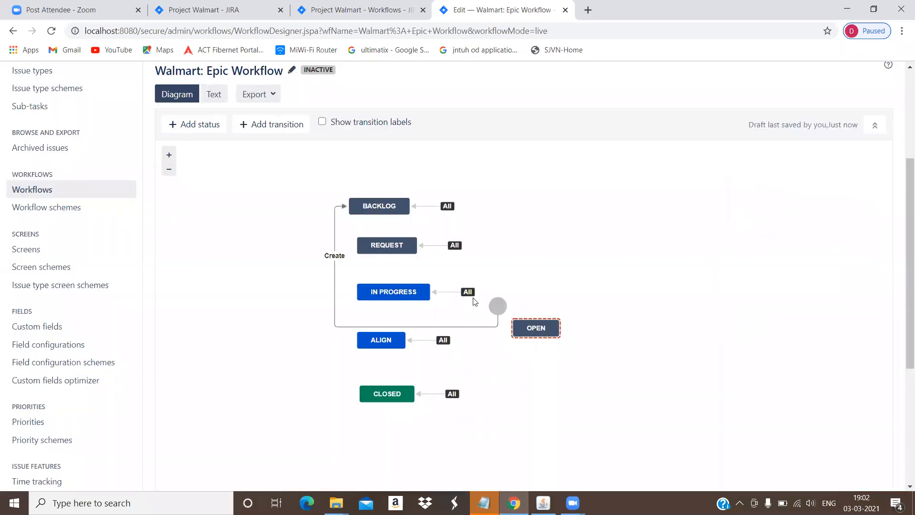
left_click_drag(306, 214, 307, 191)
Remove the Open status from the workflow and confirm the removal
left_click(546, 329)
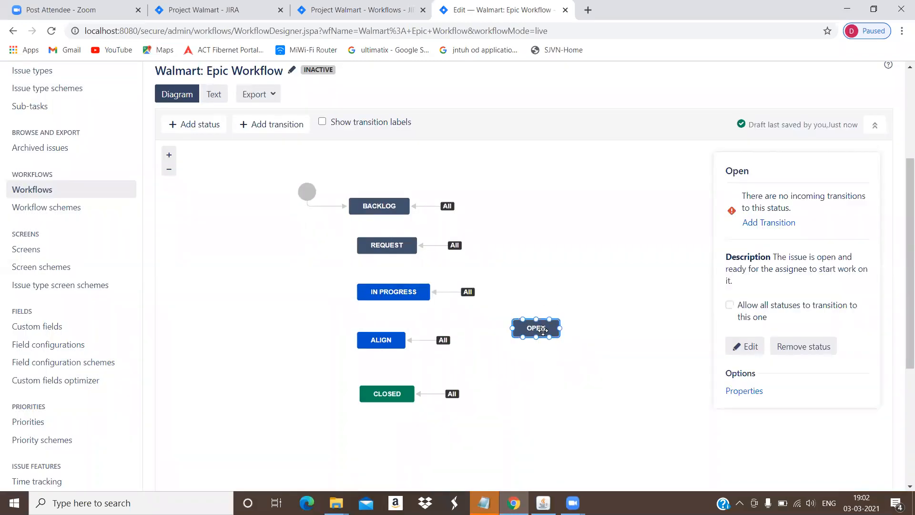
left_click(803, 353)
left_click(561, 318)
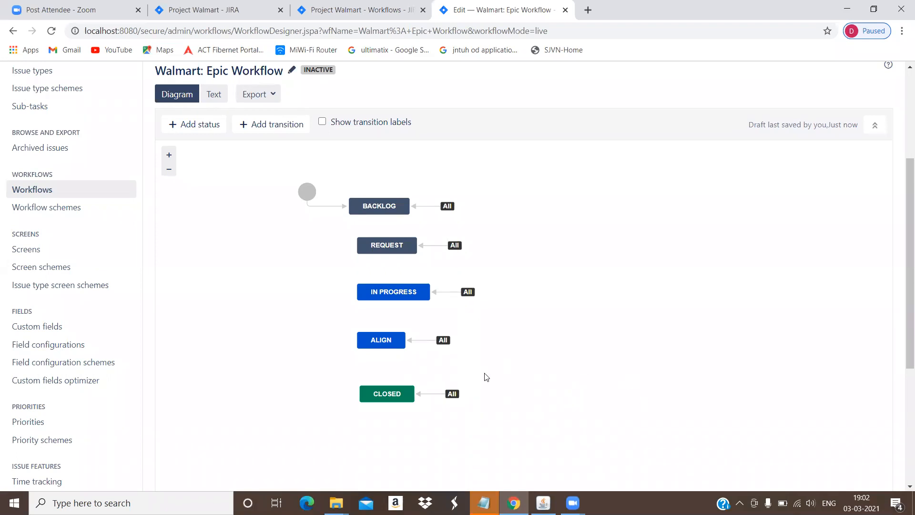
From the Walmart project's settings summary, open the WAL: Software Simplified Workflow Scheme in a separate browser tab
left_click(383, 9)
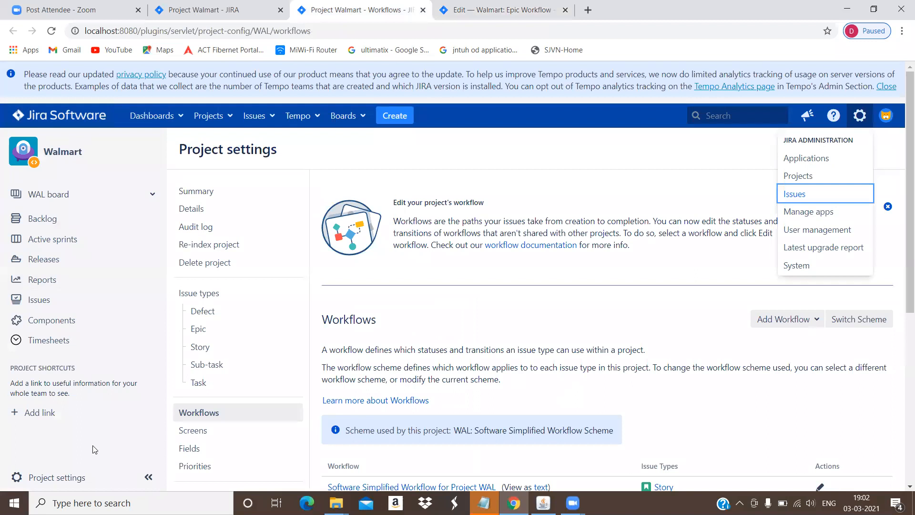
left_click(77, 476)
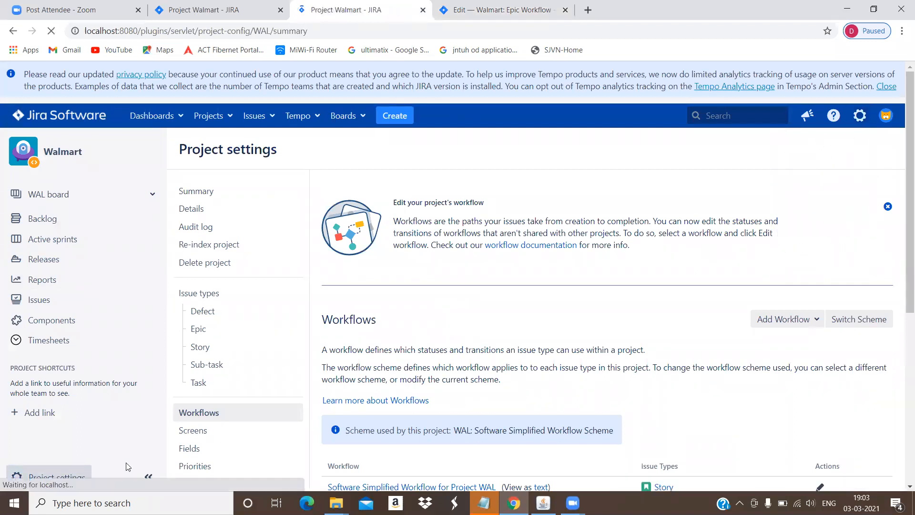
scroll(362, 342, "down", 2)
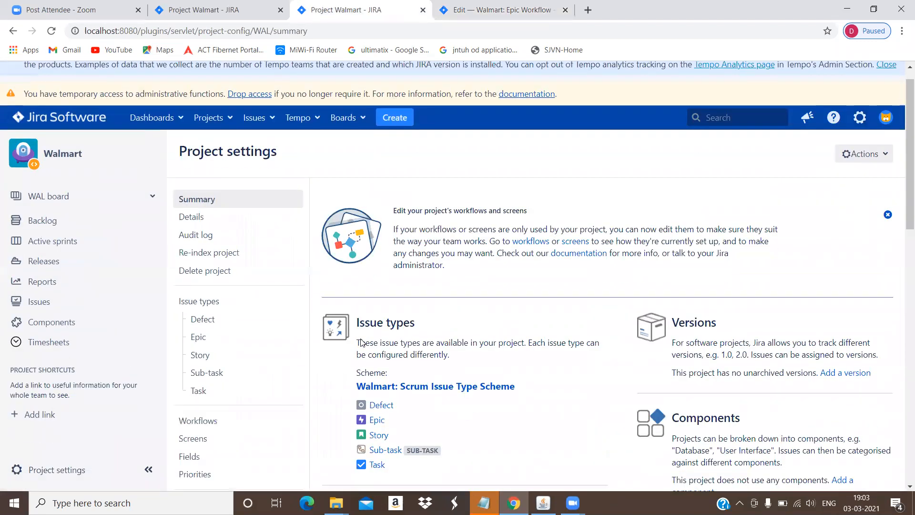
scroll(361, 342, "down", 4)
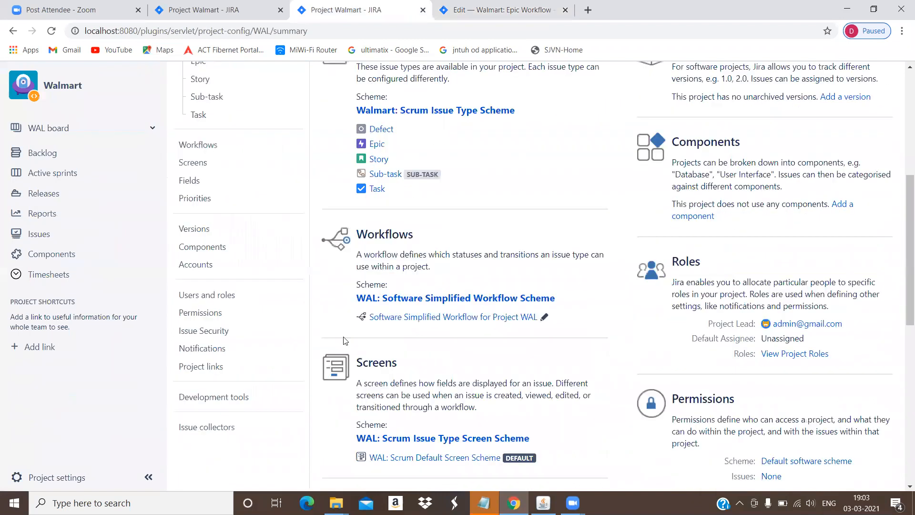
right_click(389, 302)
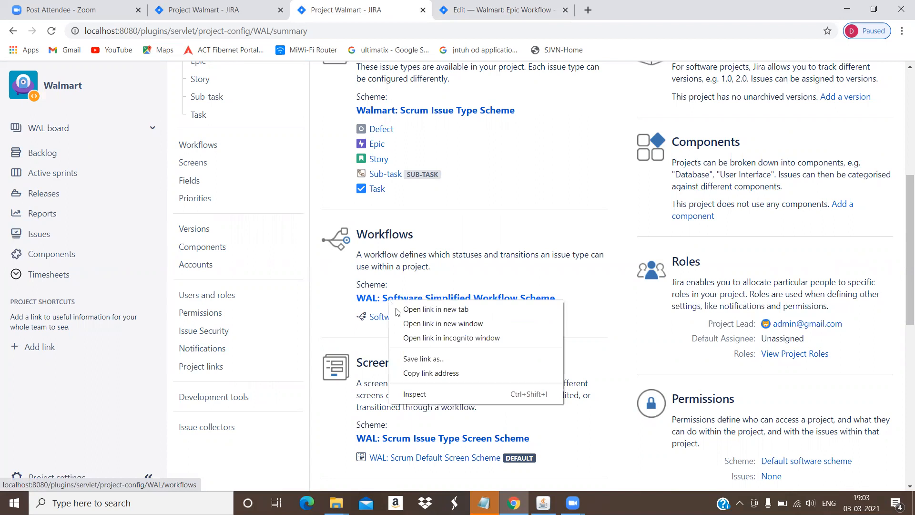
left_click(395, 309)
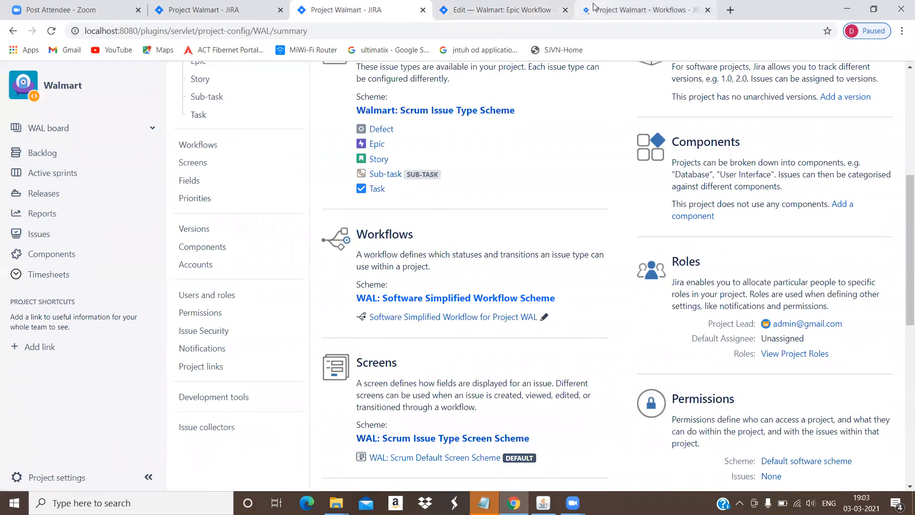
left_click(634, 10)
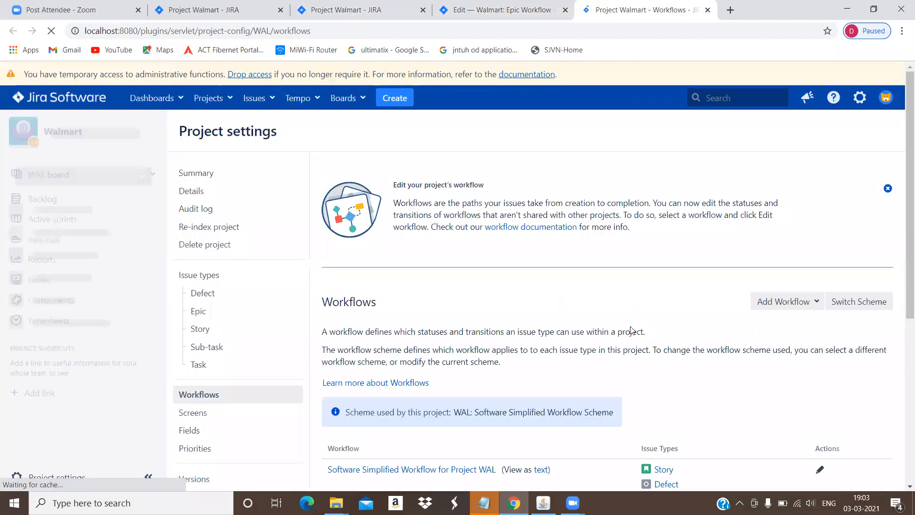
Add the existing Walmart: Epic Workflow to the project's workflow scheme and assign it to the Epic issue type
scroll(632, 330, "down", 4)
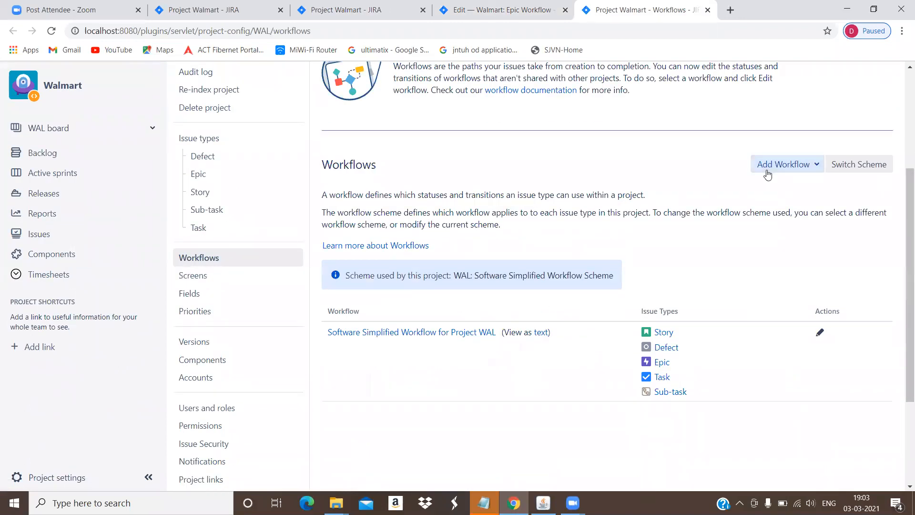
left_click(768, 167)
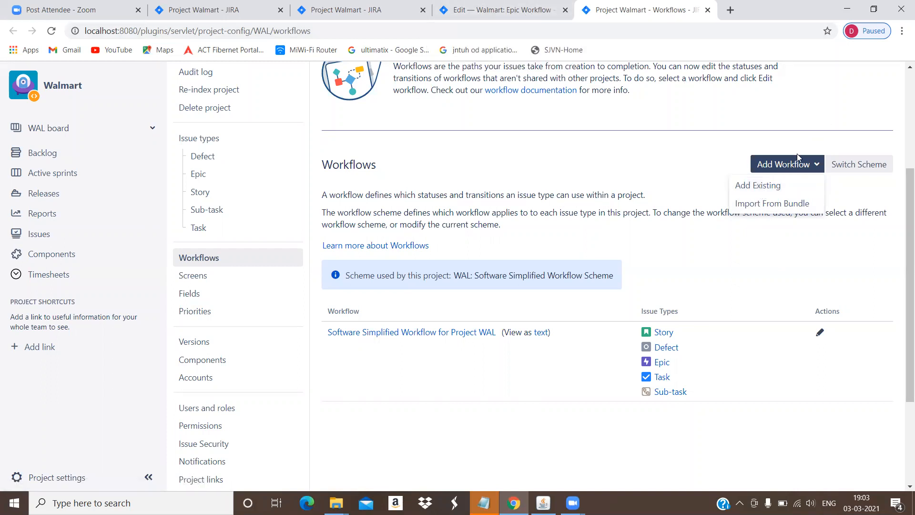
left_click(769, 187)
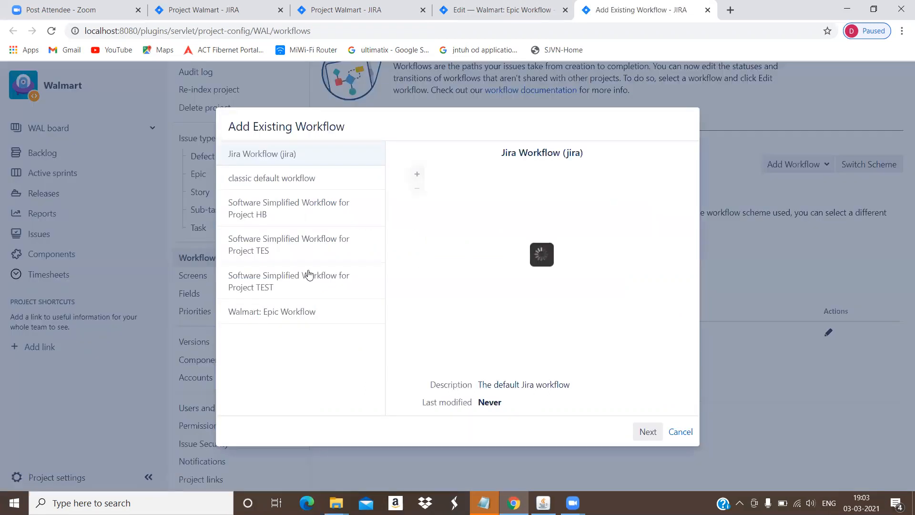
left_click(280, 315)
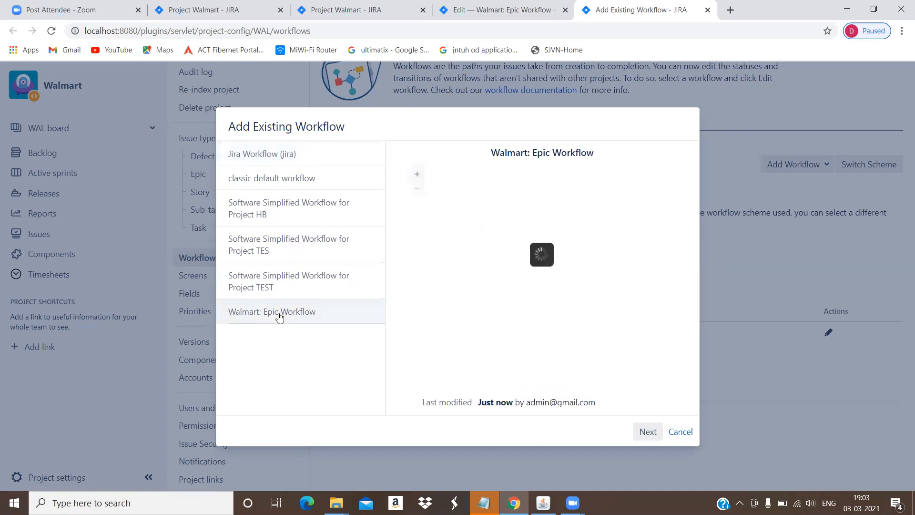
left_click(641, 435)
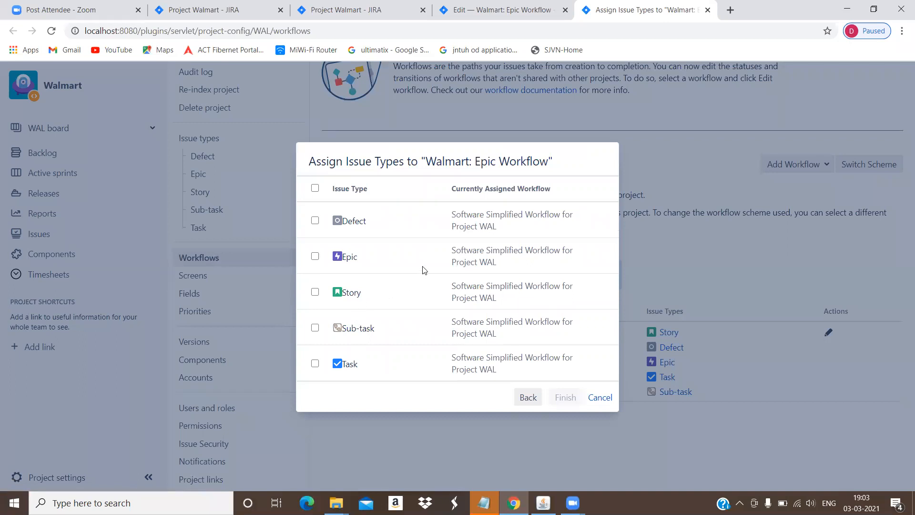
left_click(315, 257)
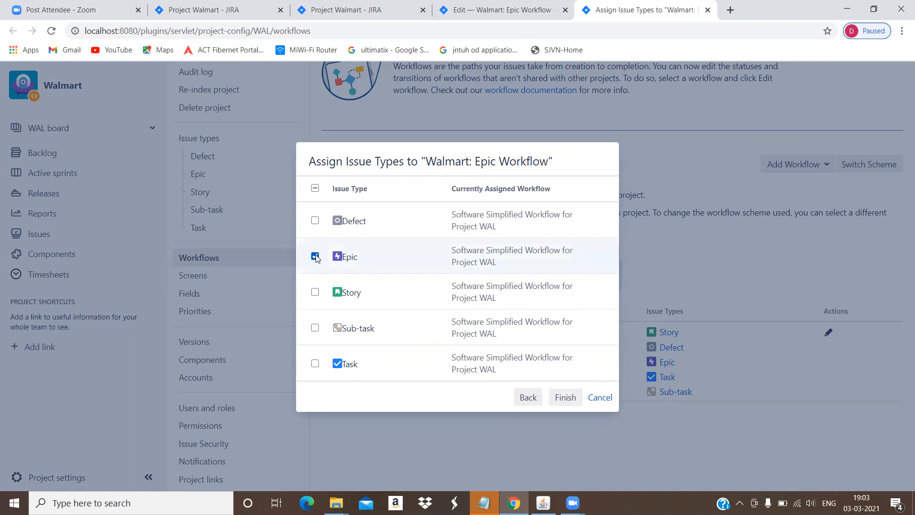
left_click(565, 398)
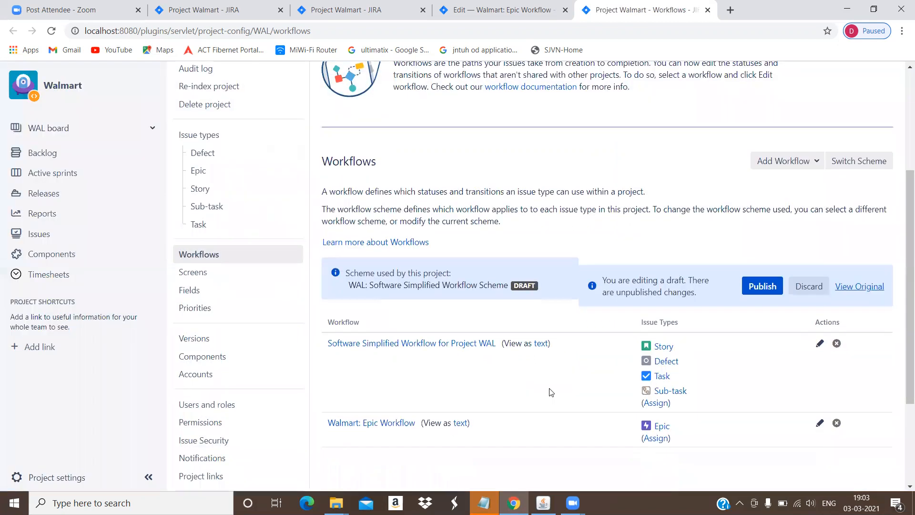
Start publishing the draft scheme and map epic statuses To Do to Backlog, Done to Closed, and In Testing to Align
scroll(440, 298, "down", 3)
left_click(755, 153)
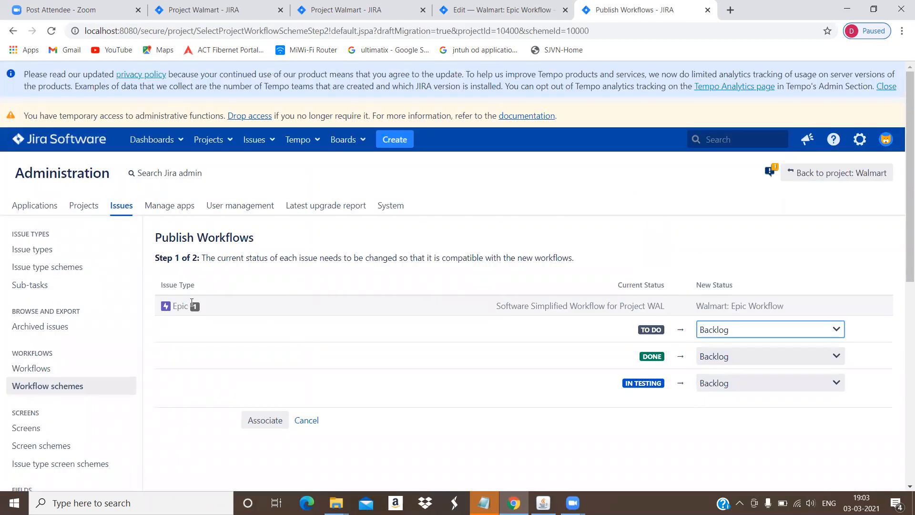
left_click_drag(199, 308, 190, 303)
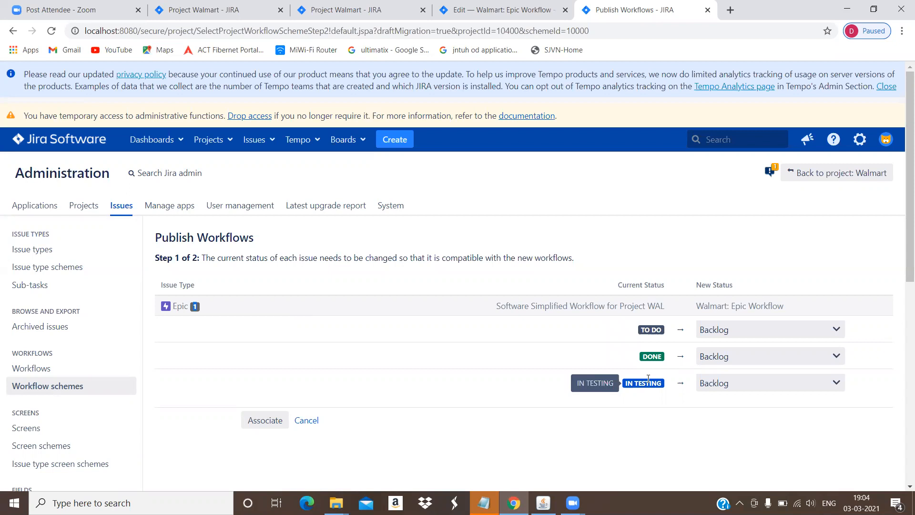
left_click(720, 334)
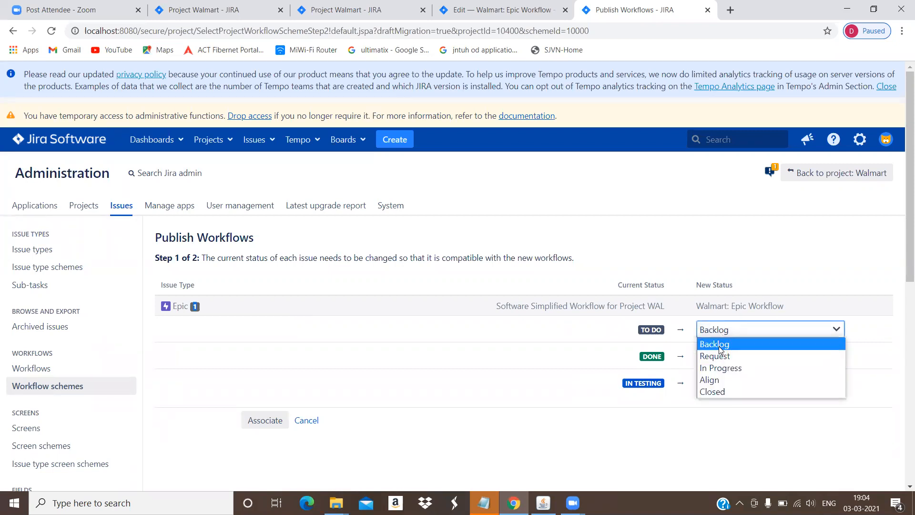
left_click(719, 347)
left_click(720, 356)
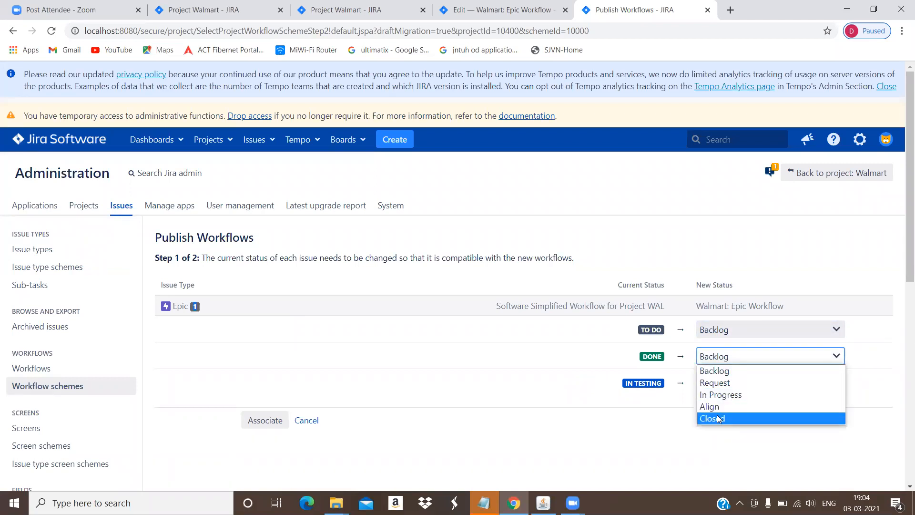
left_click(720, 419)
left_click(722, 385)
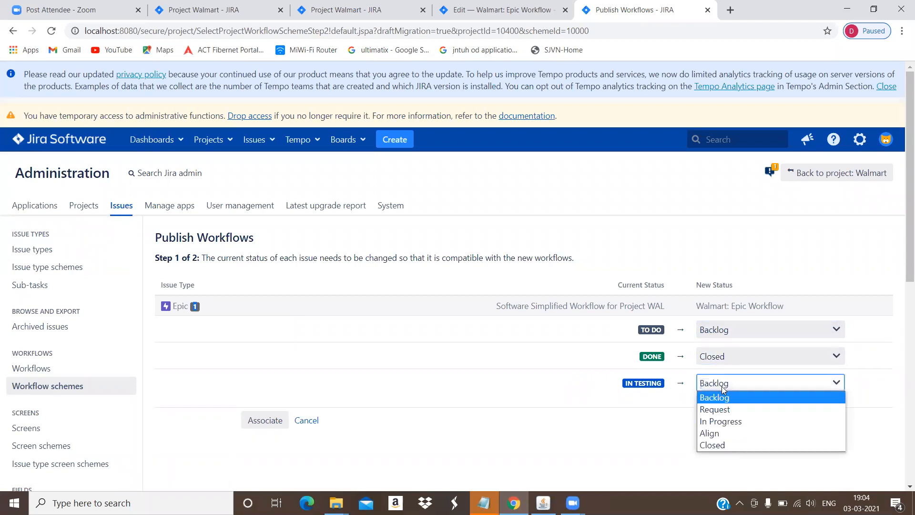
left_click(727, 434)
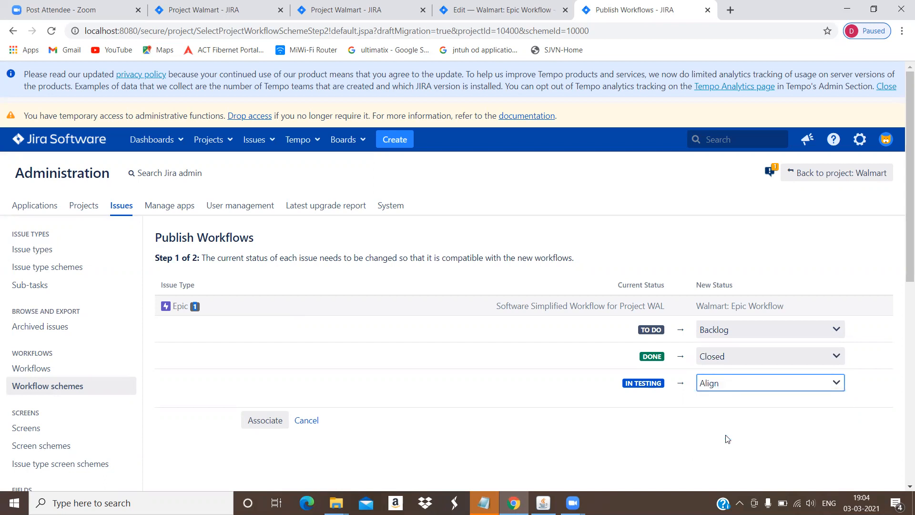
Associate the mapped statuses with the new workflow, acknowledge the completed migration and dismiss the notification
left_click(268, 425)
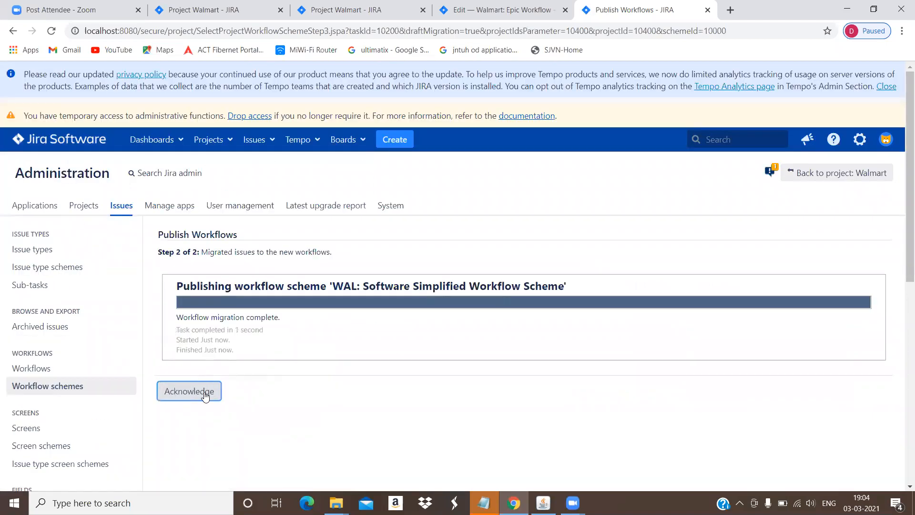
left_click(205, 395)
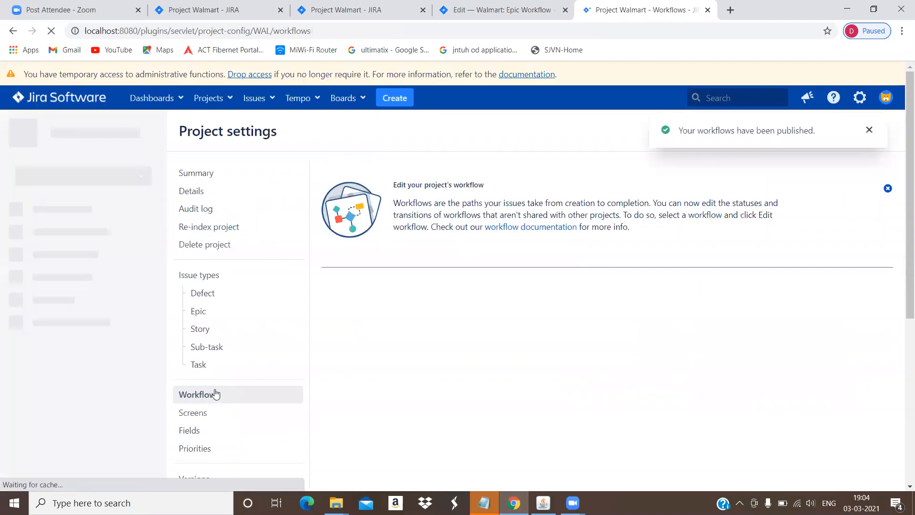
left_click(869, 130)
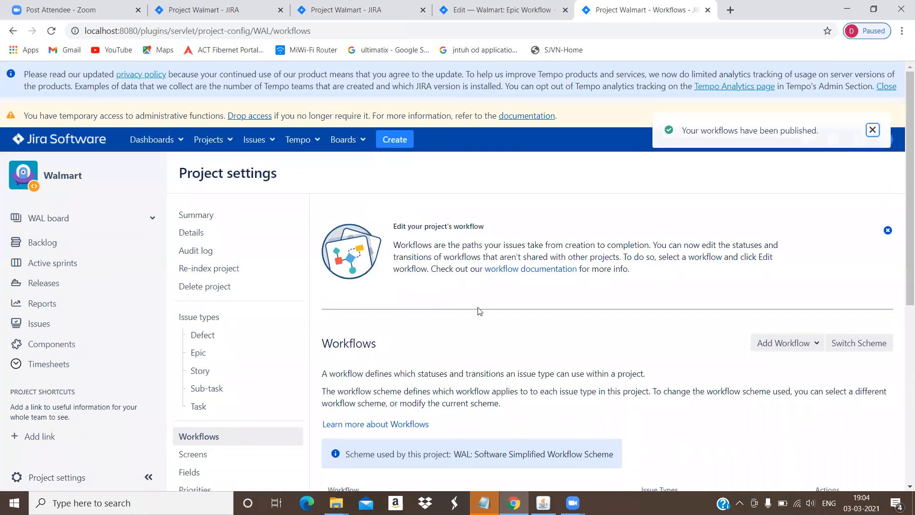
scroll(474, 315, "down", 4)
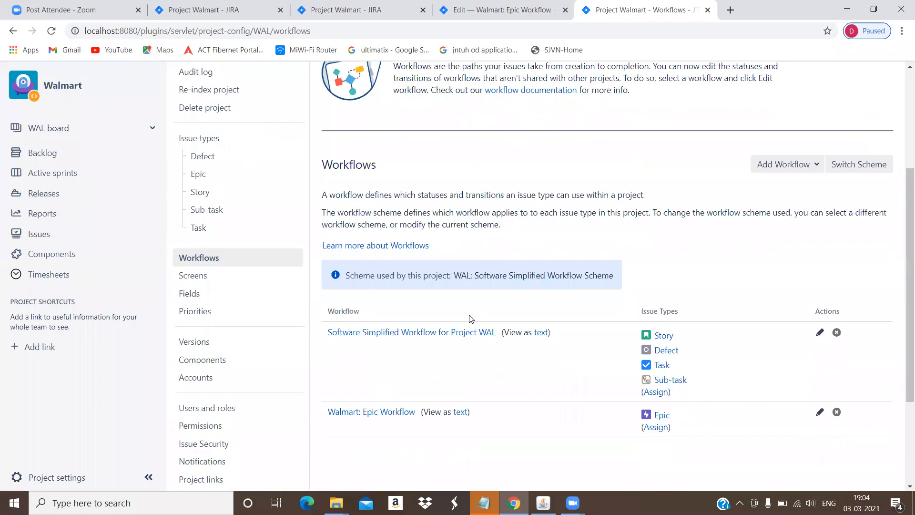
Open the issue administration in a separate browser tab and check the Walmart: Epic Workflow entry in the workflows list
scroll(596, 281, "up", 4)
left_click(858, 146)
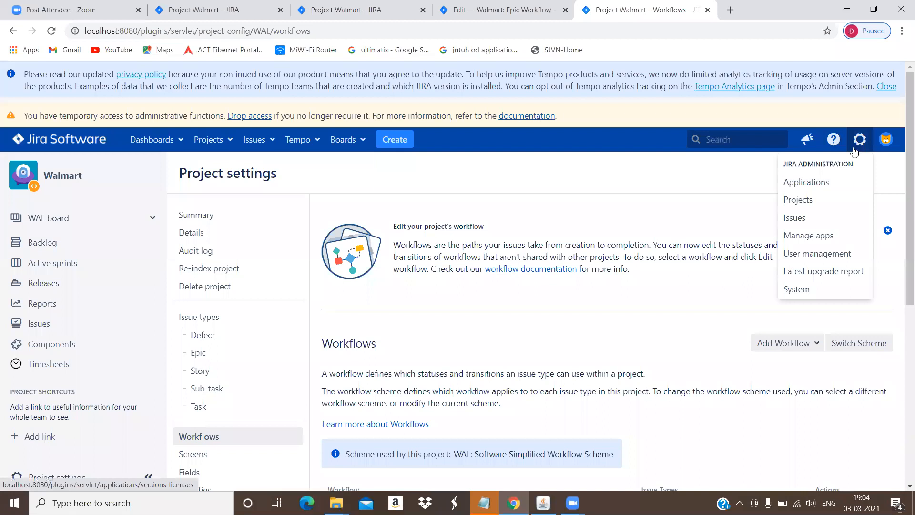
right_click(799, 222)
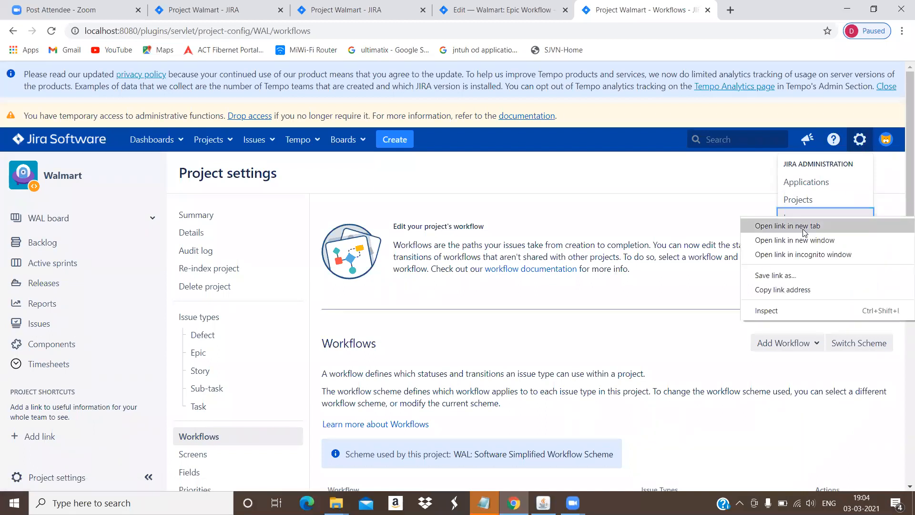
left_click(803, 229)
left_click(697, 6)
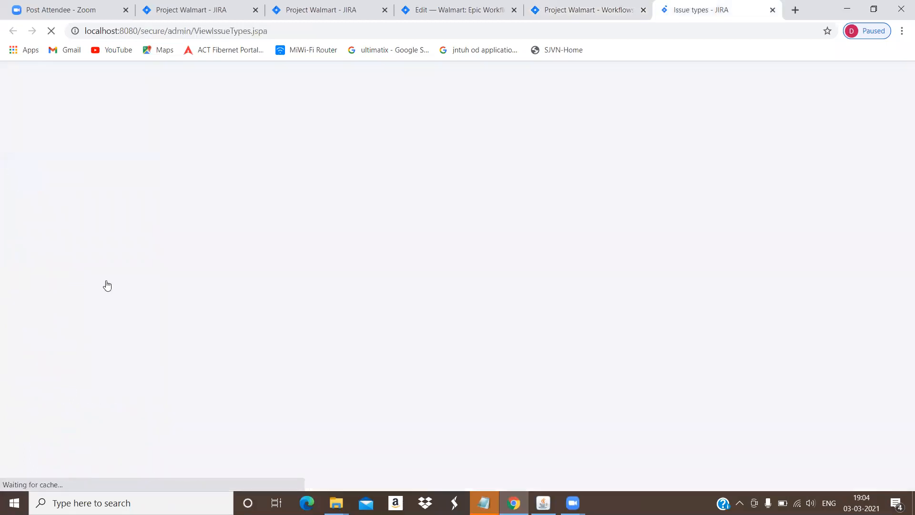
left_click(62, 374)
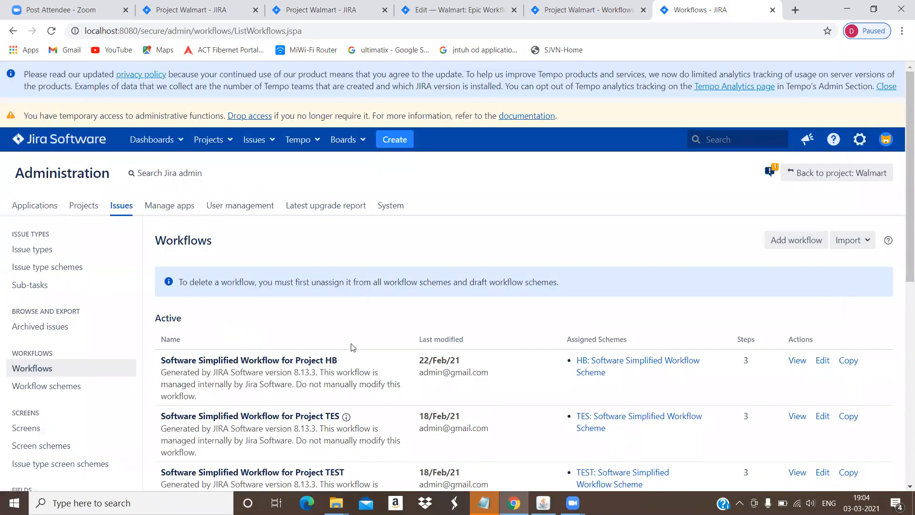
scroll(358, 348, "down", 3)
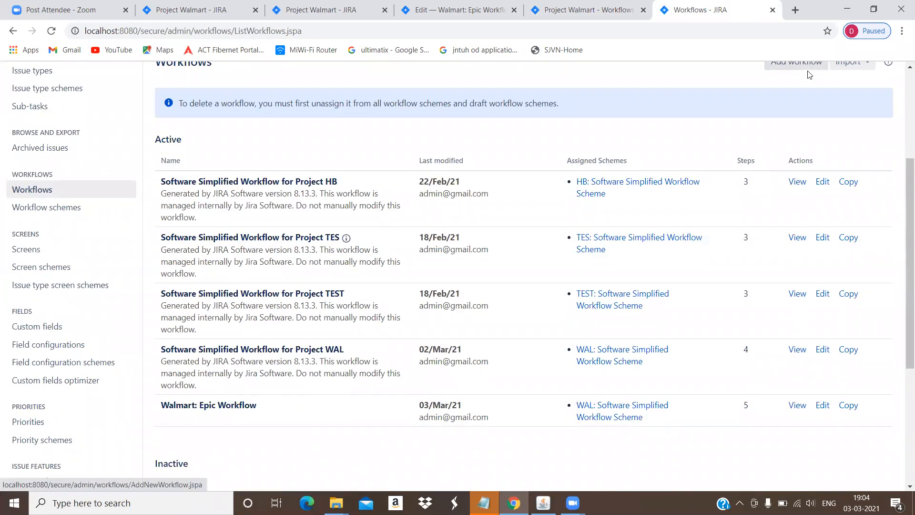
scroll(511, 297, "down", 2)
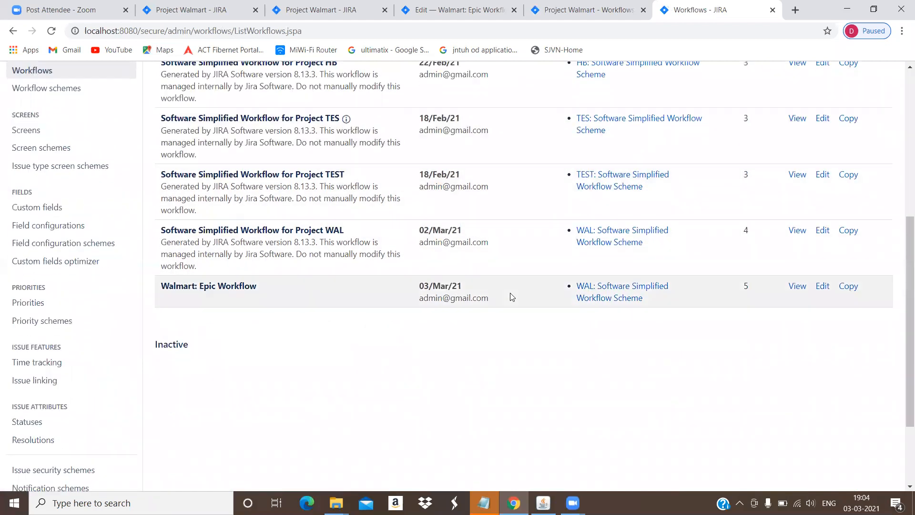
scroll(511, 297, "up", 2)
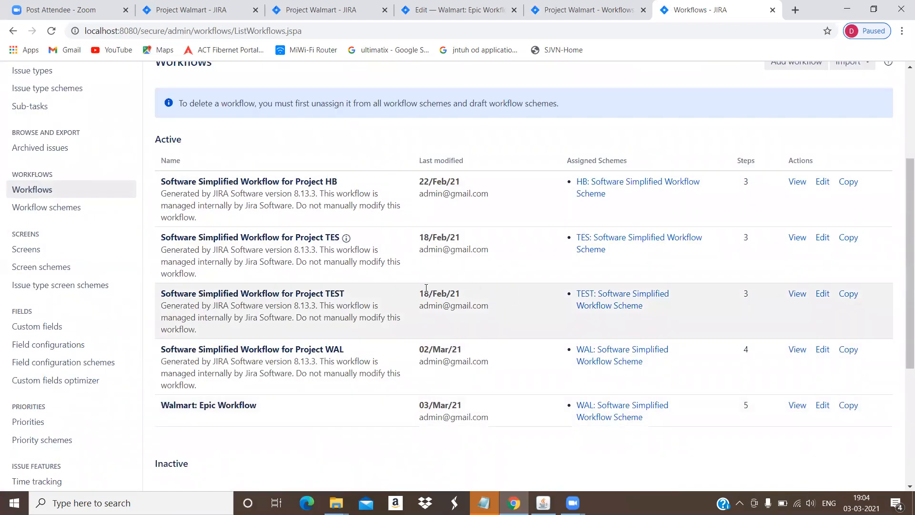
Return to the Walmart project tab and open the WAL: Software Simplified Workflow Scheme from the project's settings summary
left_click(590, 18)
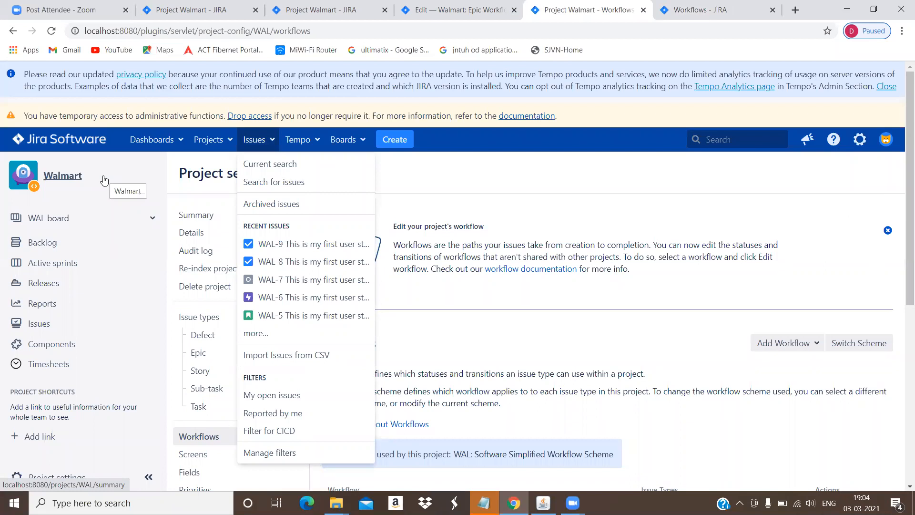
left_click(76, 479)
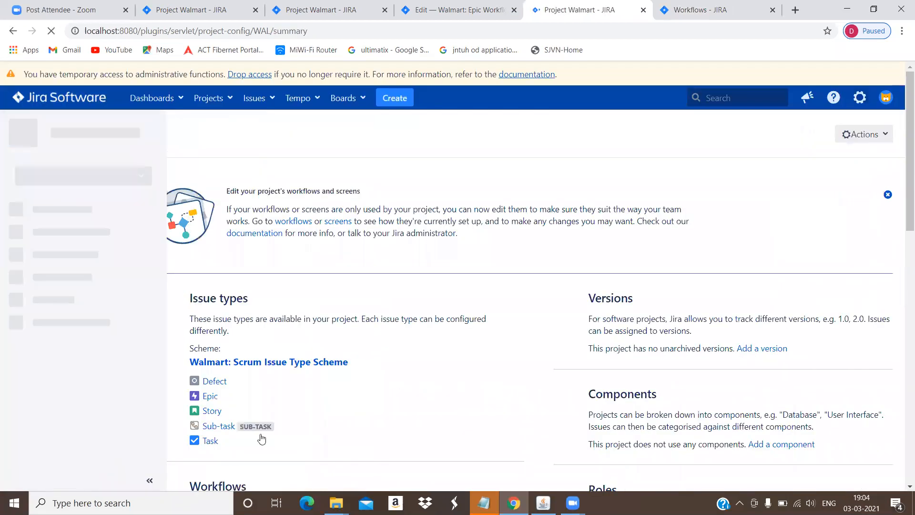
scroll(439, 301, "down", 5)
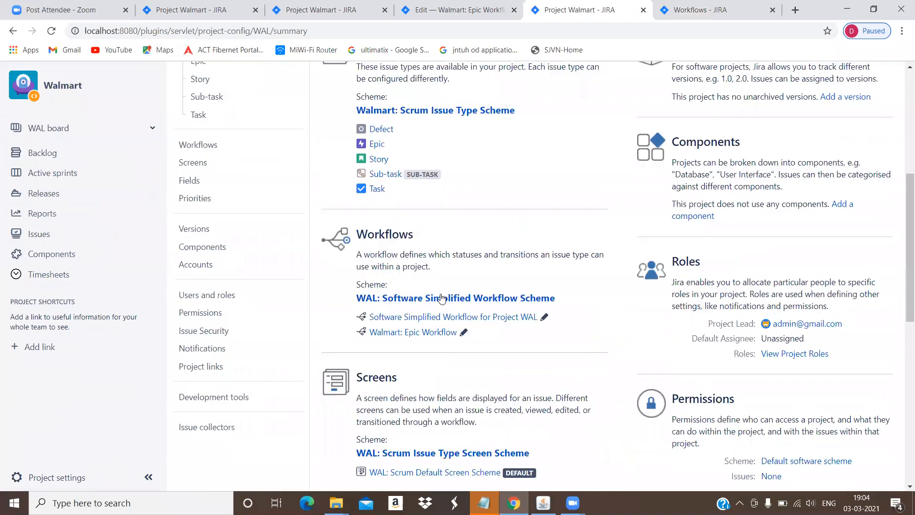
left_click(442, 299)
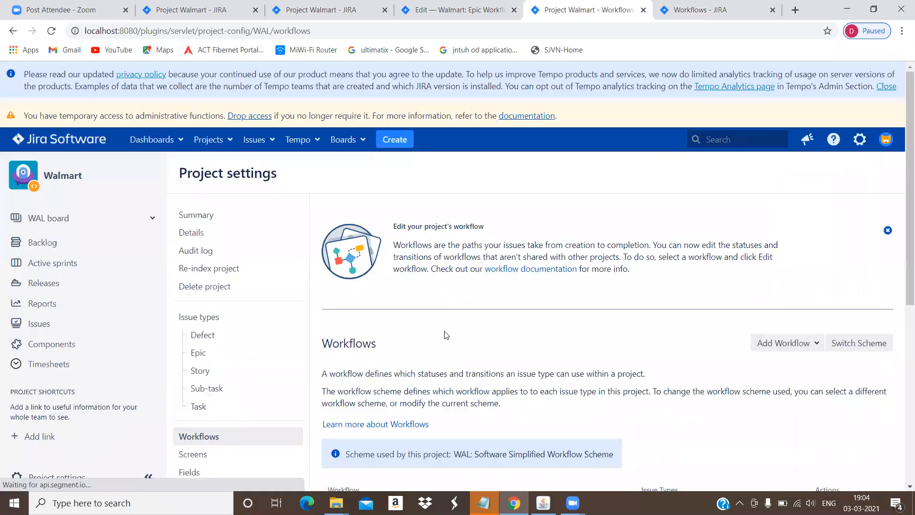
scroll(446, 331, "down", 3)
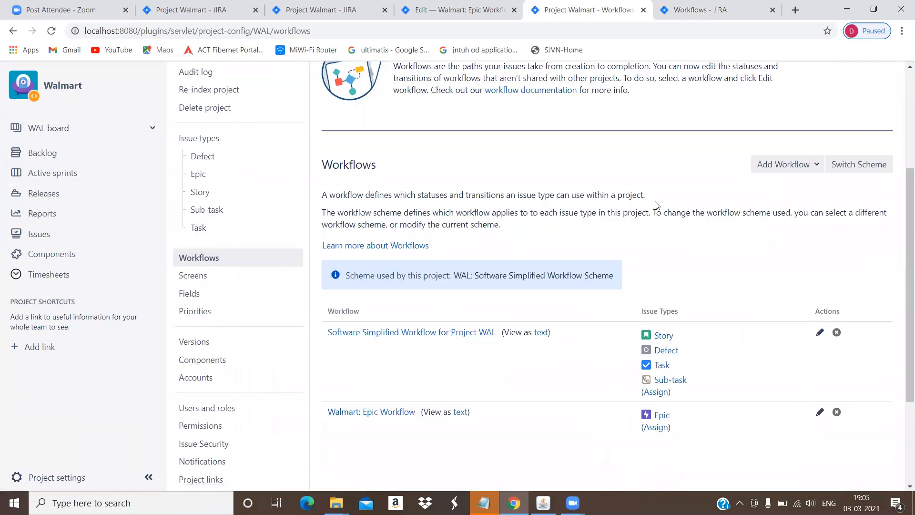
left_click(779, 166)
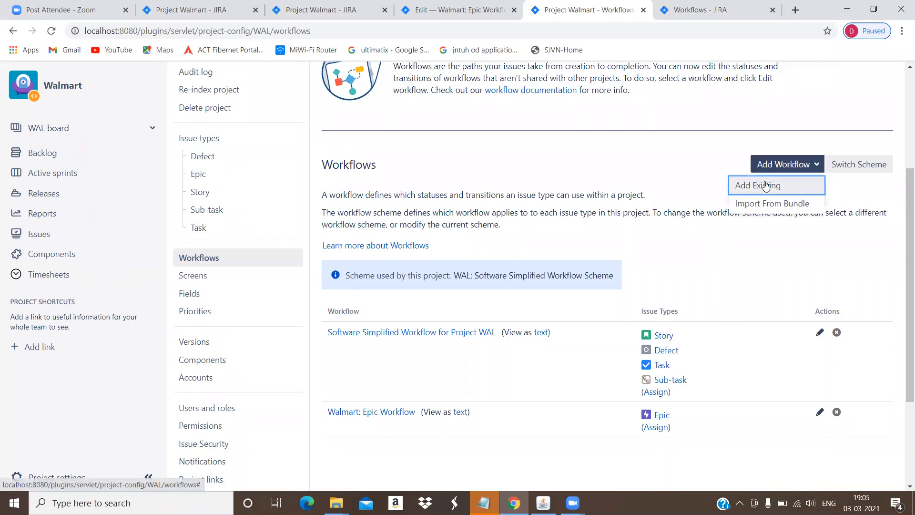
left_click(764, 184)
left_click(326, 292)
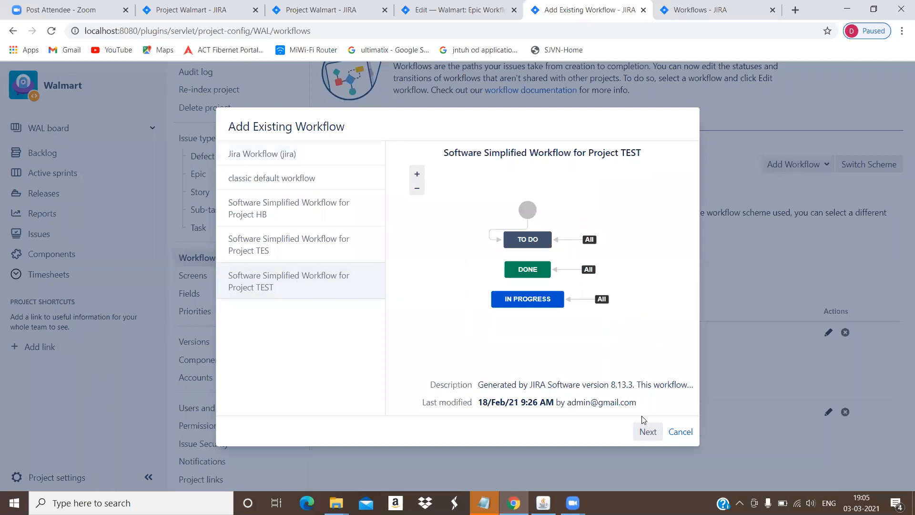
double_click(644, 433)
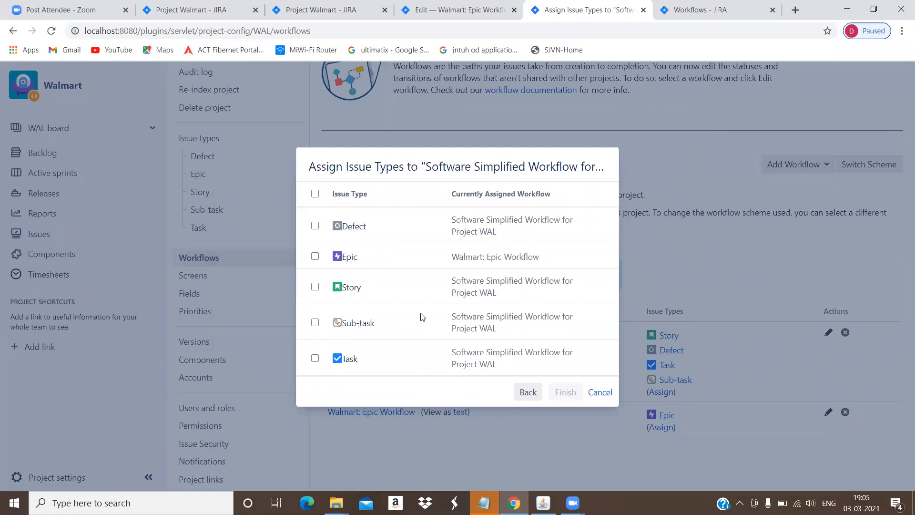
left_click(596, 396)
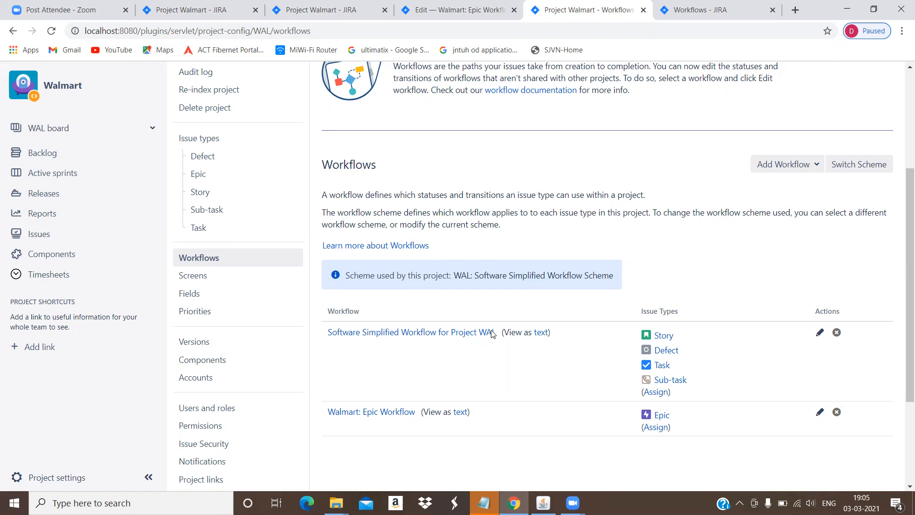
Create a Task in the Walmart project with the summary "This is my first user story" and view its workflow diagram
scroll(462, 221, "up", 1)
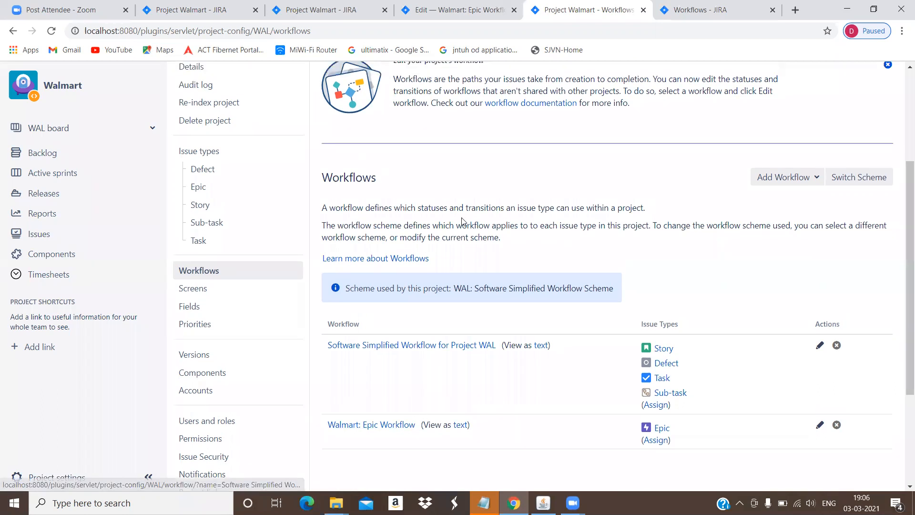
scroll(462, 222, "up", 4)
left_click(395, 140)
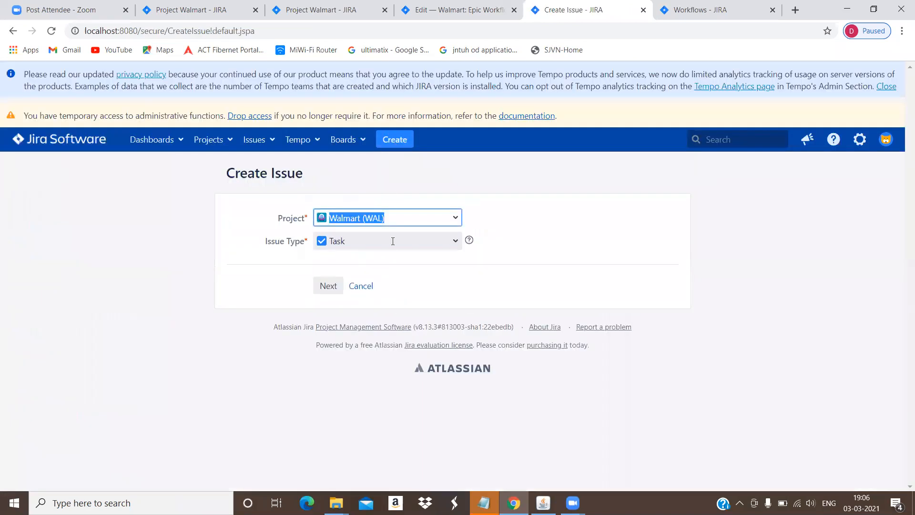
left_click(337, 285)
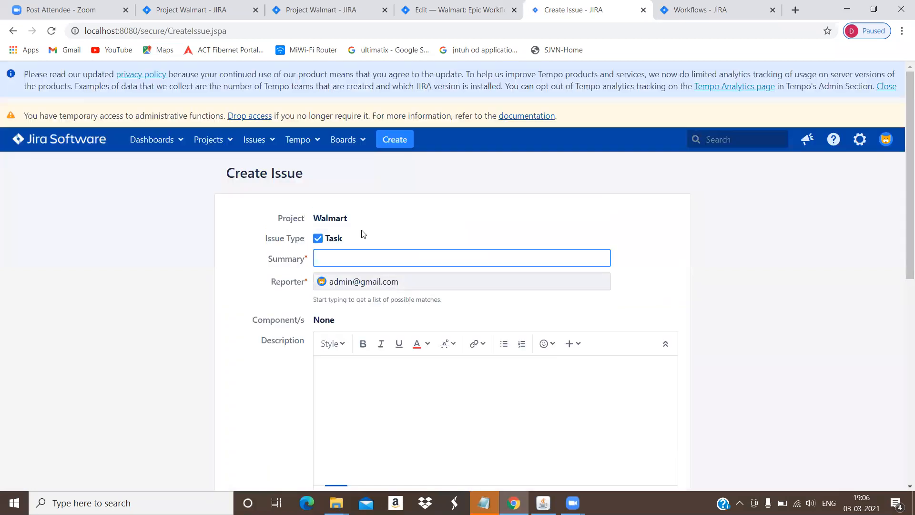
left_click(353, 260)
left_click(349, 283)
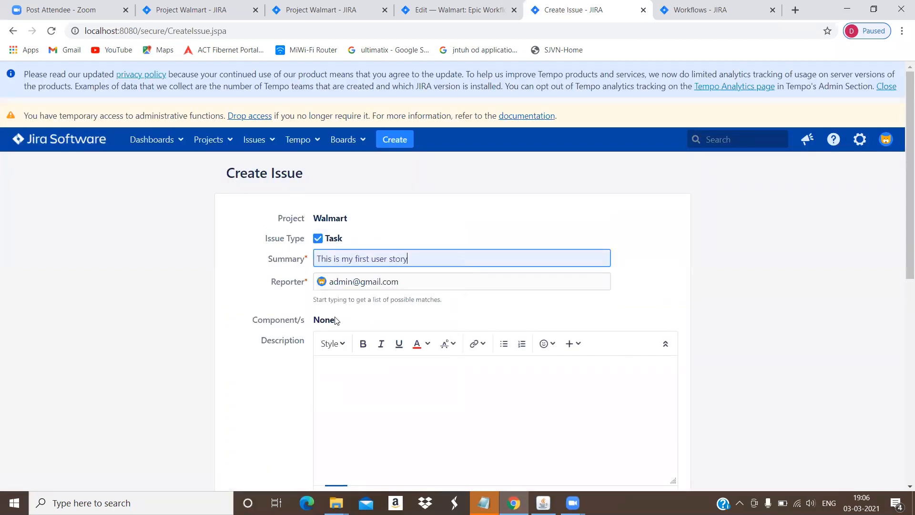
scroll(333, 320, "down", 8)
scroll(332, 319, "down", 2)
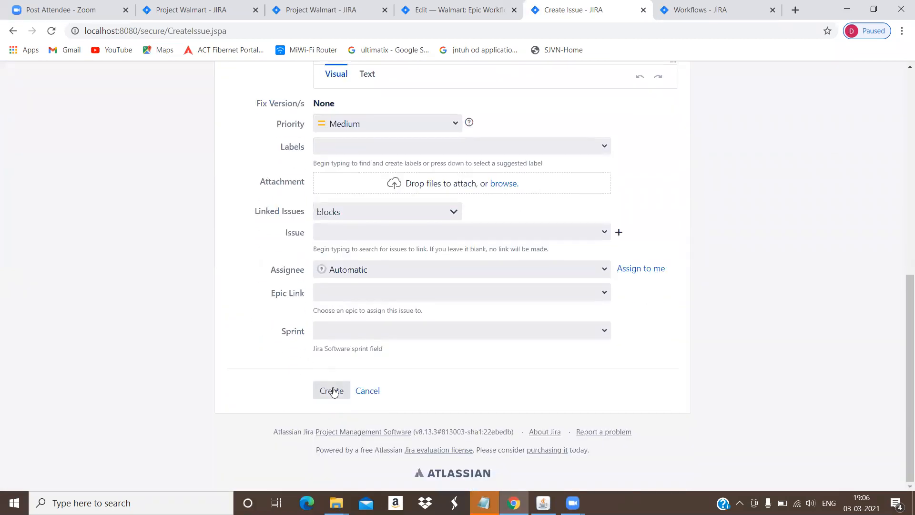
left_click(332, 391)
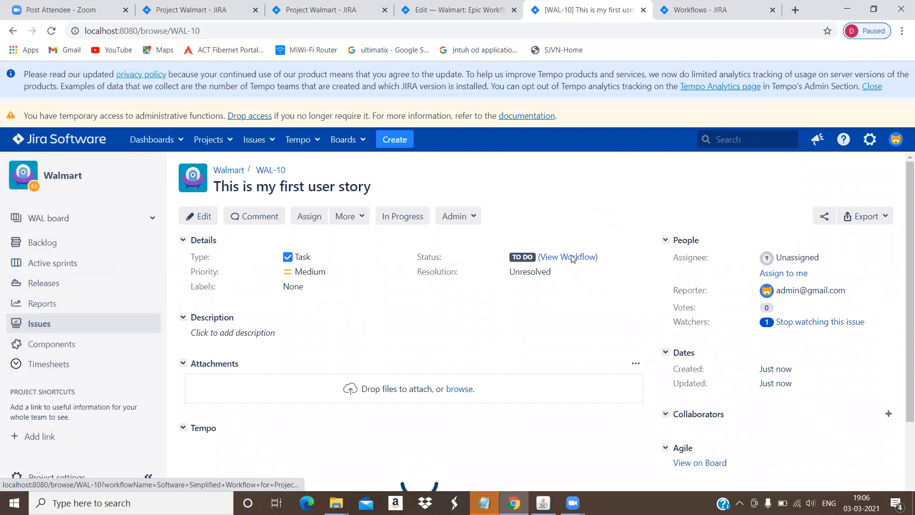
left_click(571, 255)
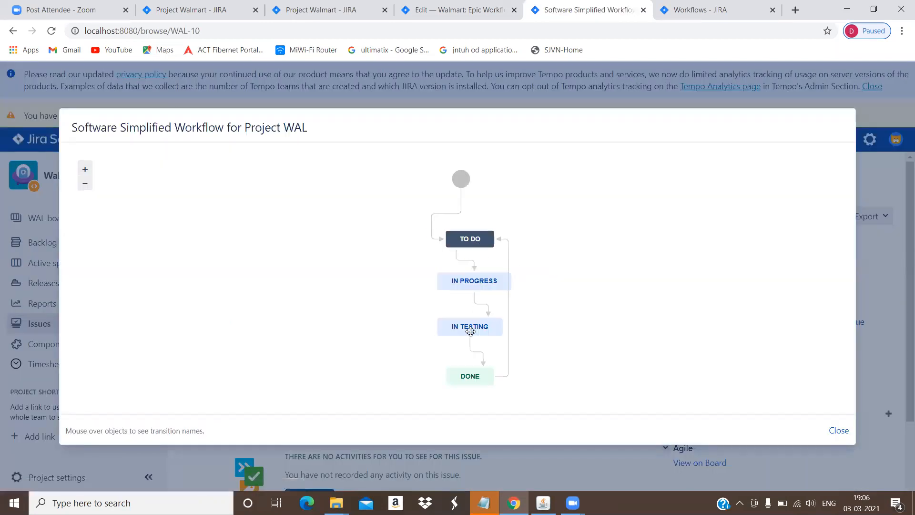
left_click(838, 431)
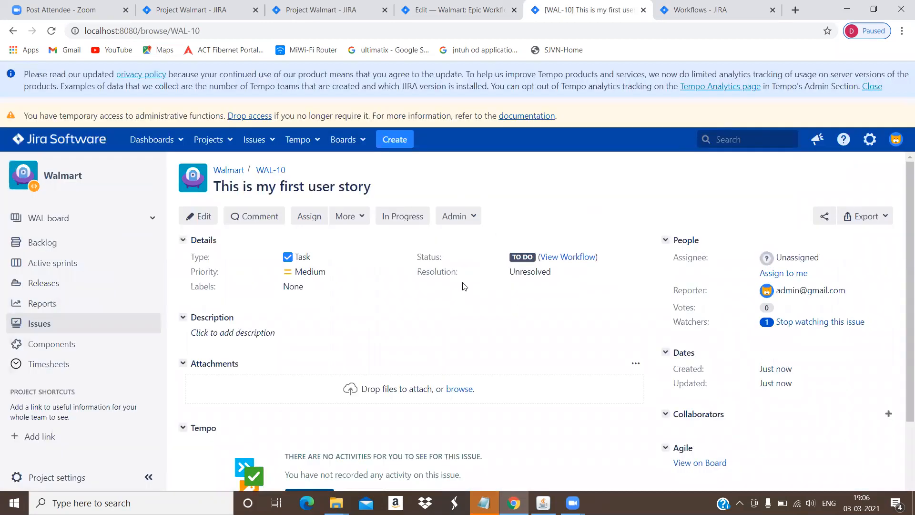
Create an Epic in the Walmart project with epic name "Personal HDFC bank" and summary "This is my first user story"
left_click(390, 144)
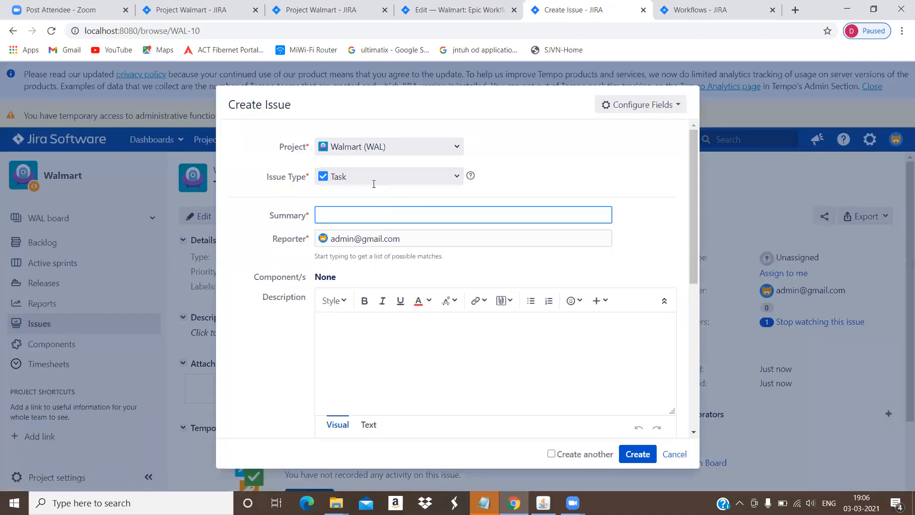
left_click(370, 177)
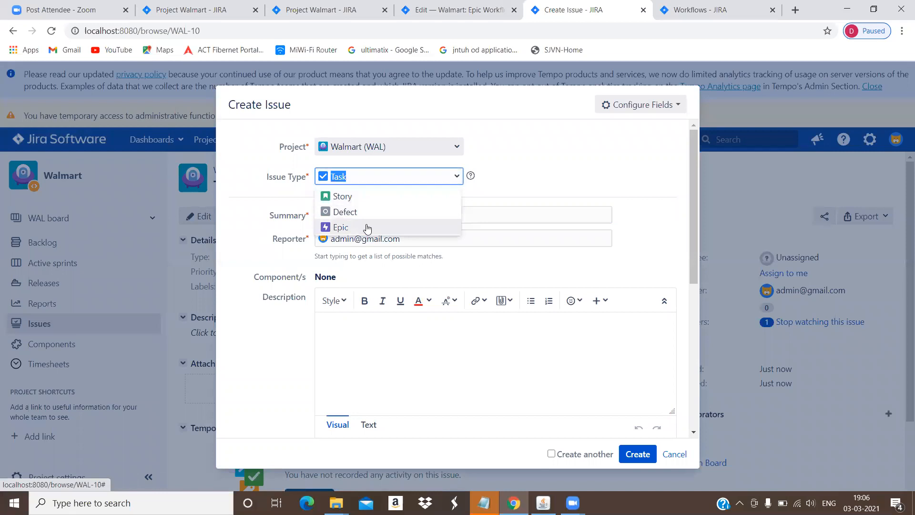
left_click(367, 227)
left_click(368, 214)
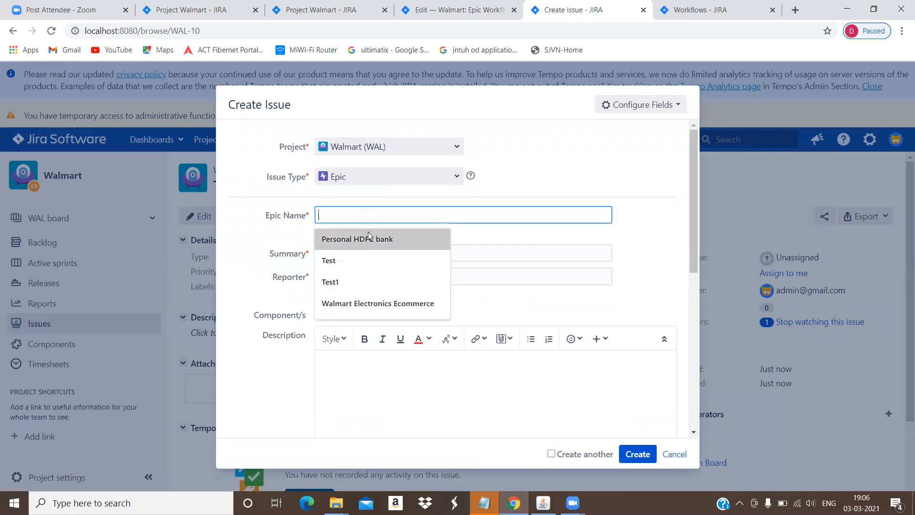
left_click(369, 239)
scroll(368, 201, "down", 2)
left_click(367, 194)
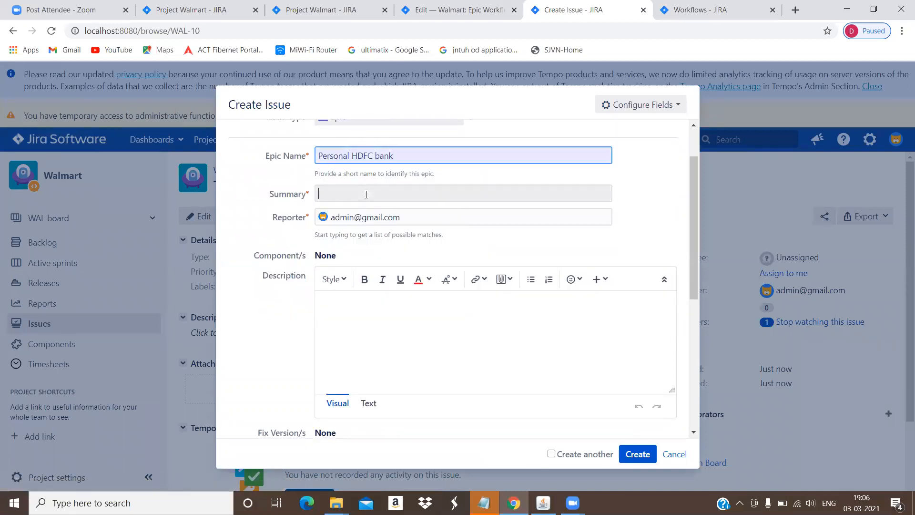
left_click(372, 217)
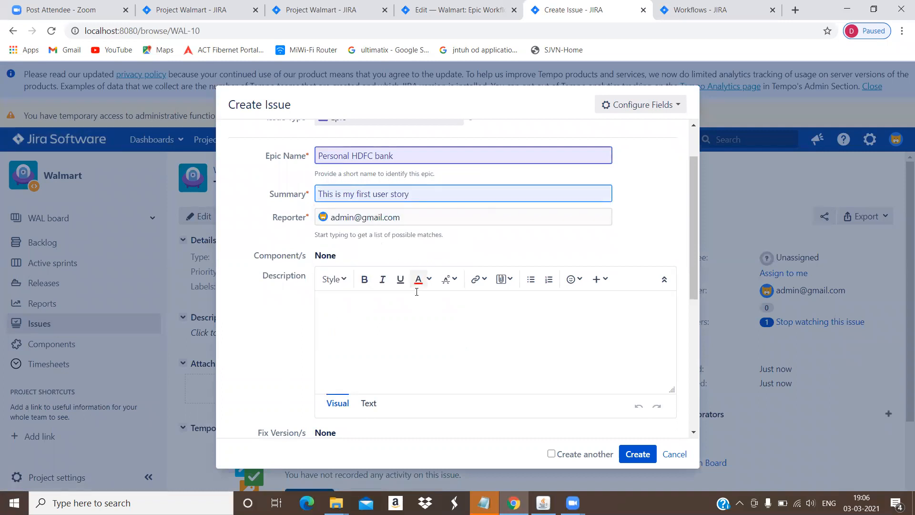
left_click(629, 454)
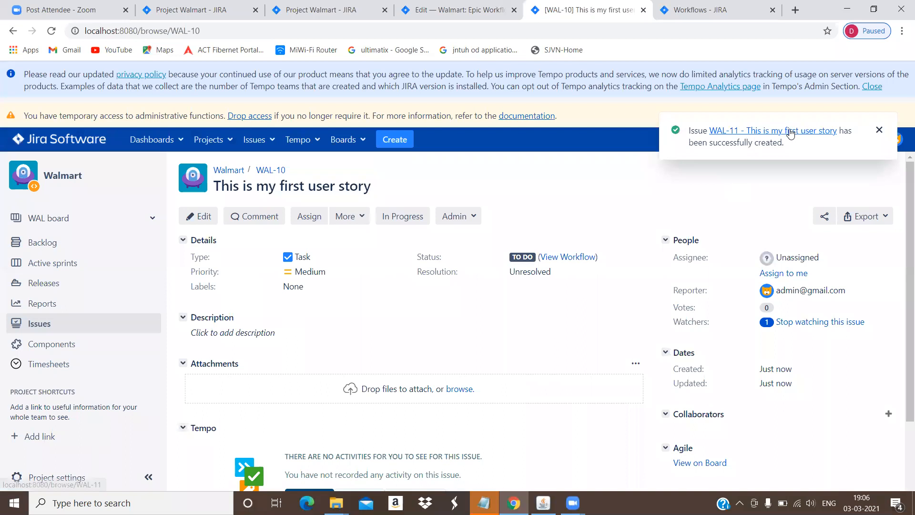
Open the newly created epic and view its workflow diagram
left_click(787, 130)
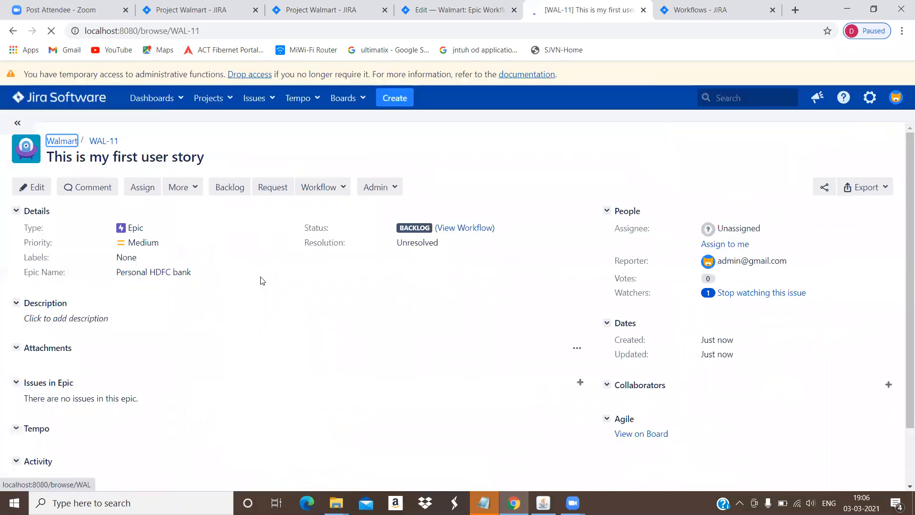
left_click(581, 260)
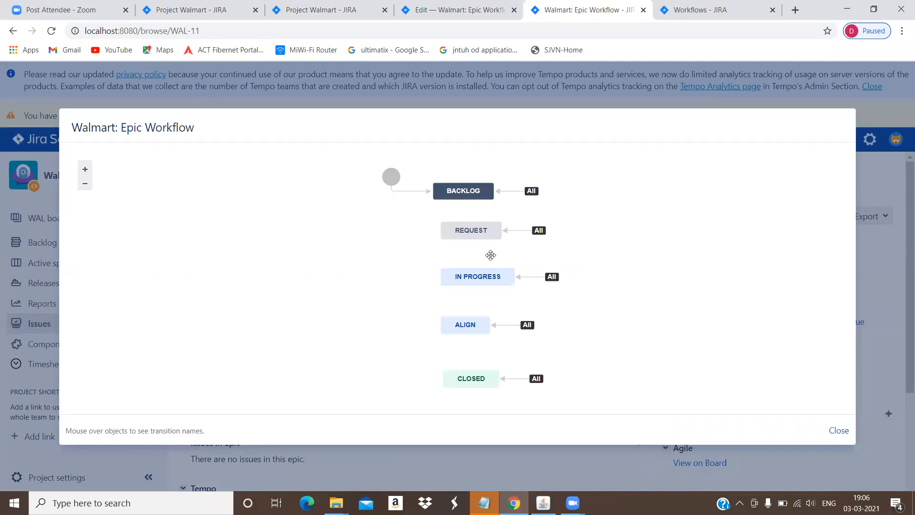
left_click(848, 435)
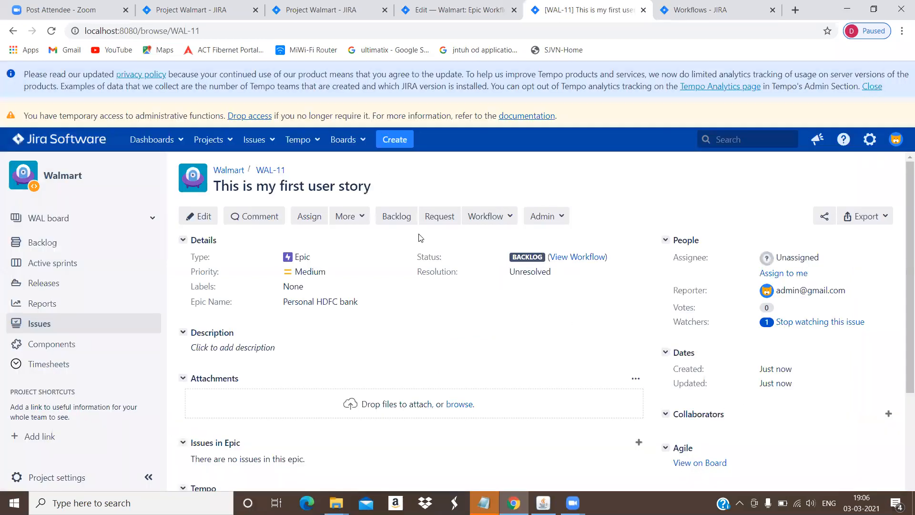
Transition the epic through the Request, In Progress, Align and Closed statuses
left_click(432, 221)
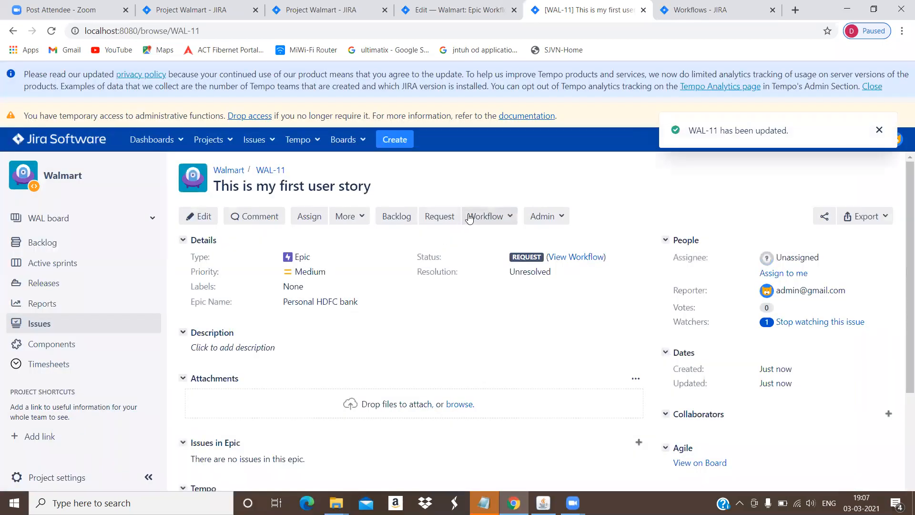
left_click(486, 216)
left_click(490, 238)
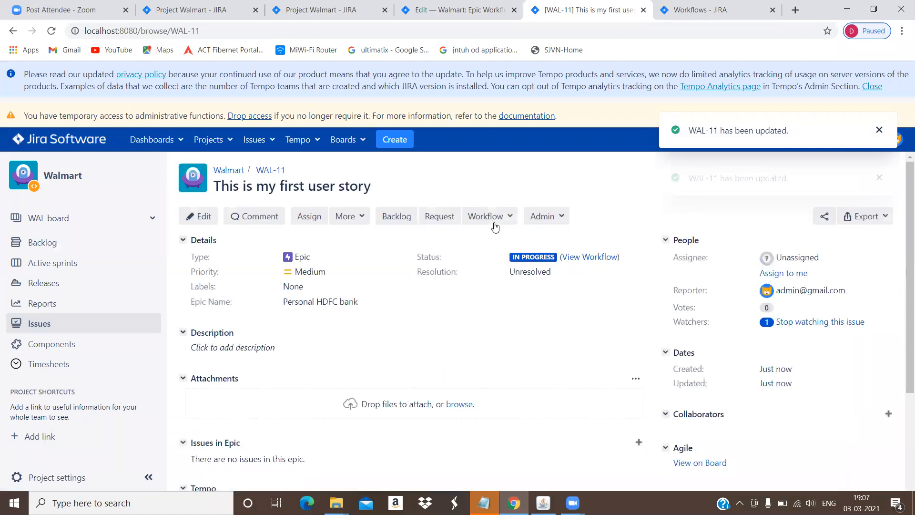
left_click(489, 216)
left_click(474, 253)
left_click(489, 216)
left_click(473, 272)
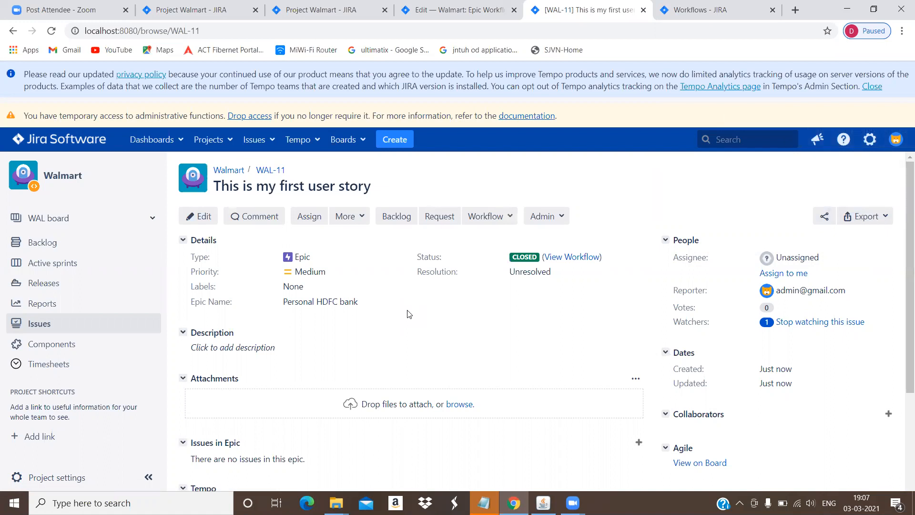
Open the project's WAL: Software Simplified Workflow Scheme in a separate browser tab, close the old Workflows tab and check the workflow assigned to Defect
left_click(21, 476)
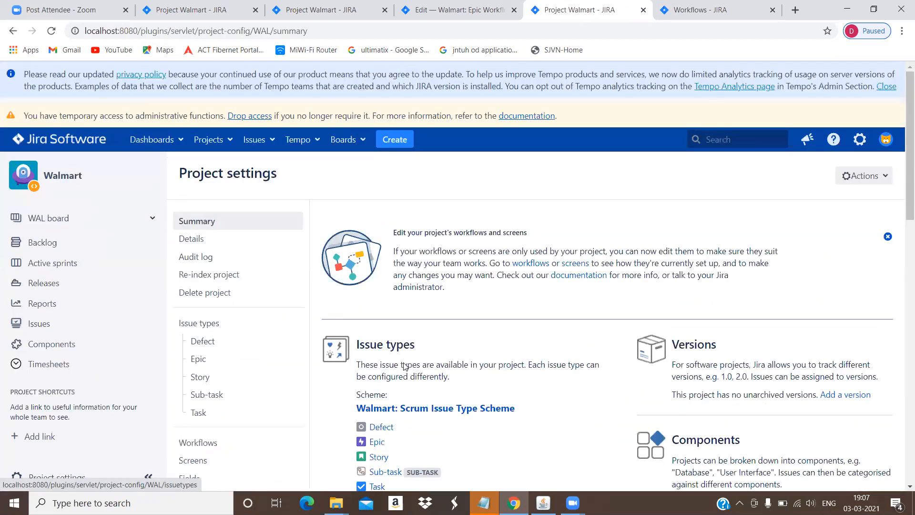
scroll(405, 366, "down", 9)
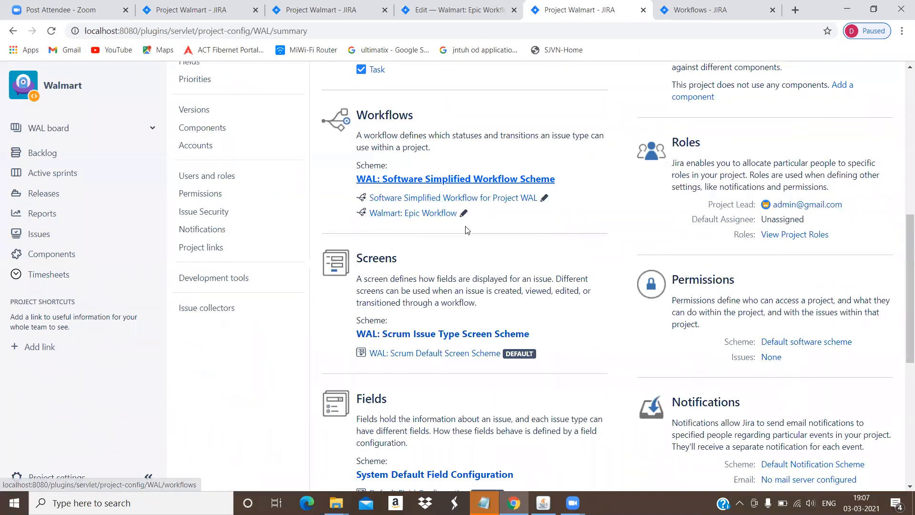
right_click(472, 188)
left_click(477, 193)
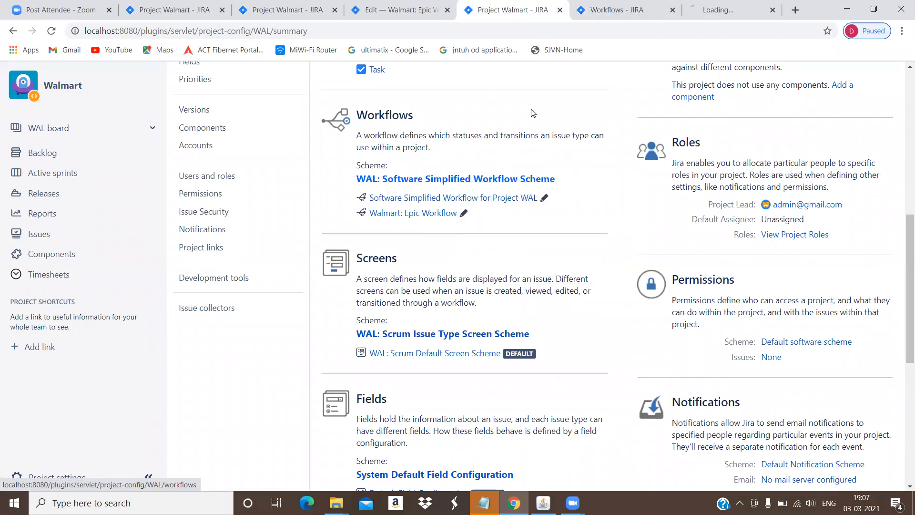
left_click(662, 10)
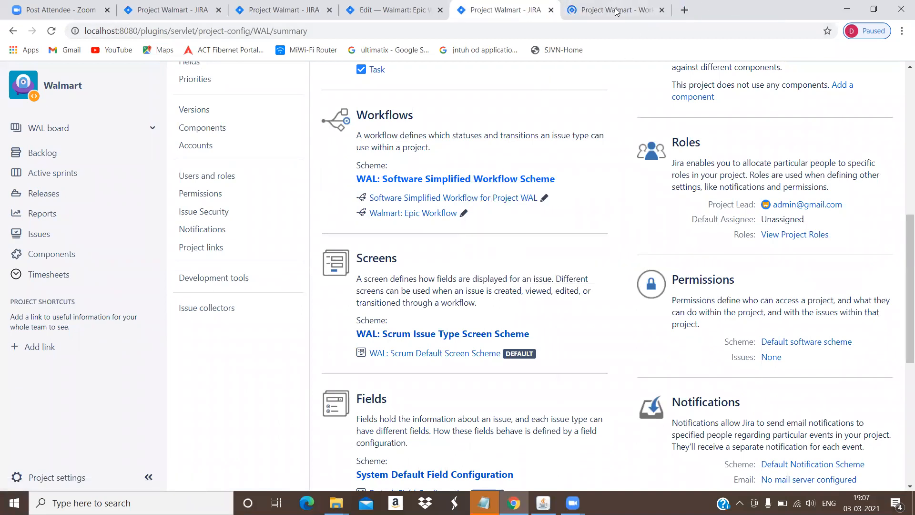
left_click(617, 14)
scroll(488, 361, "down", 5)
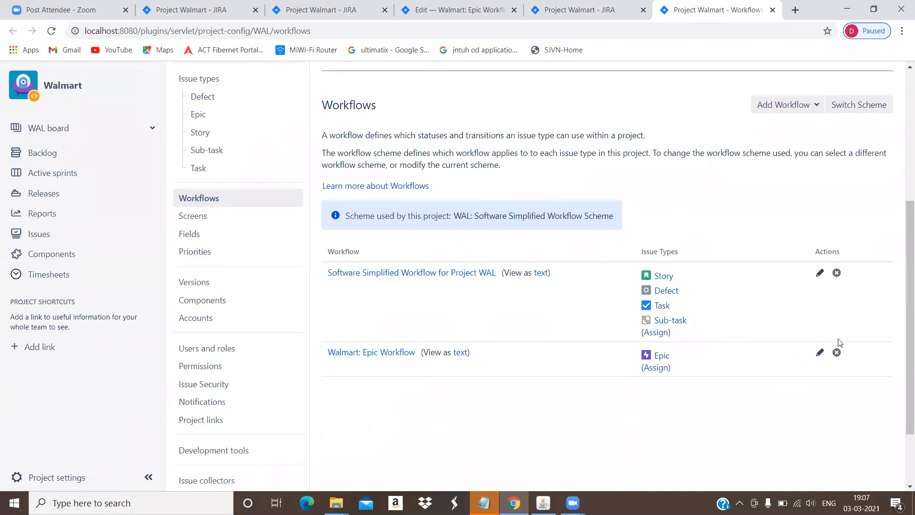
left_click_drag(684, 290, 653, 286)
Open the Jira issue administration in a separate browser tab and go to its workflows list
scroll(649, 349, "up", 1)
scroll(649, 349, "up", 2)
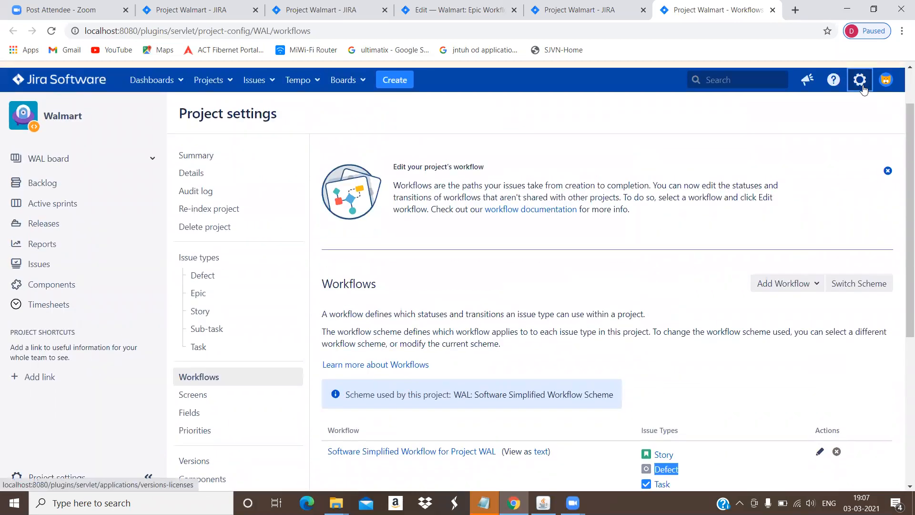
left_click(862, 85)
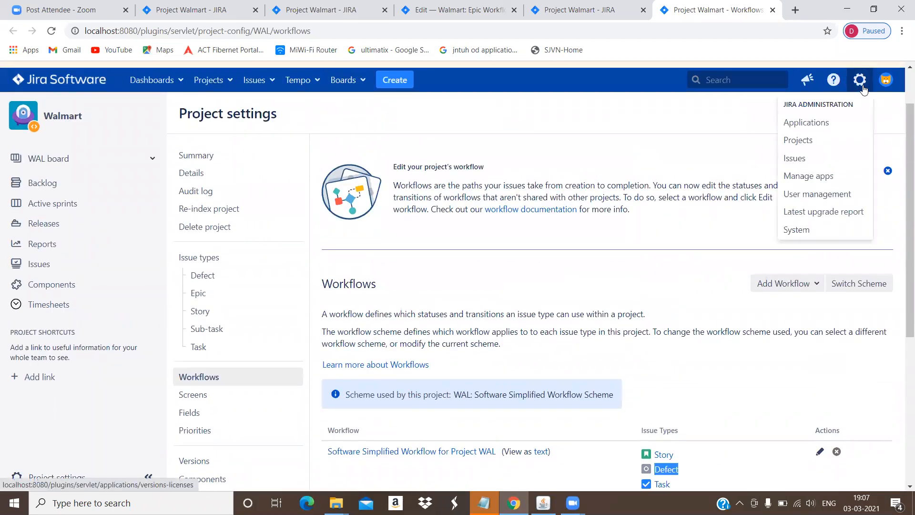
right_click(817, 161)
left_click(824, 171)
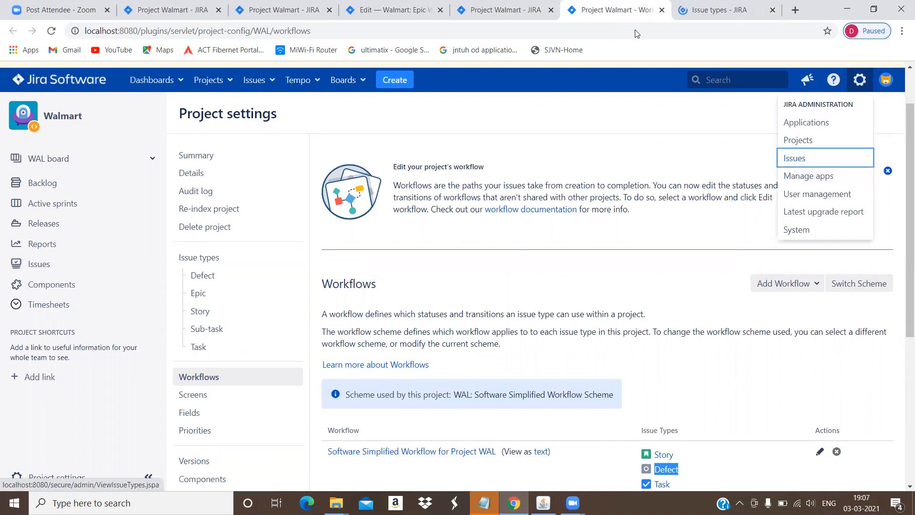
key("ctrl+Tab")
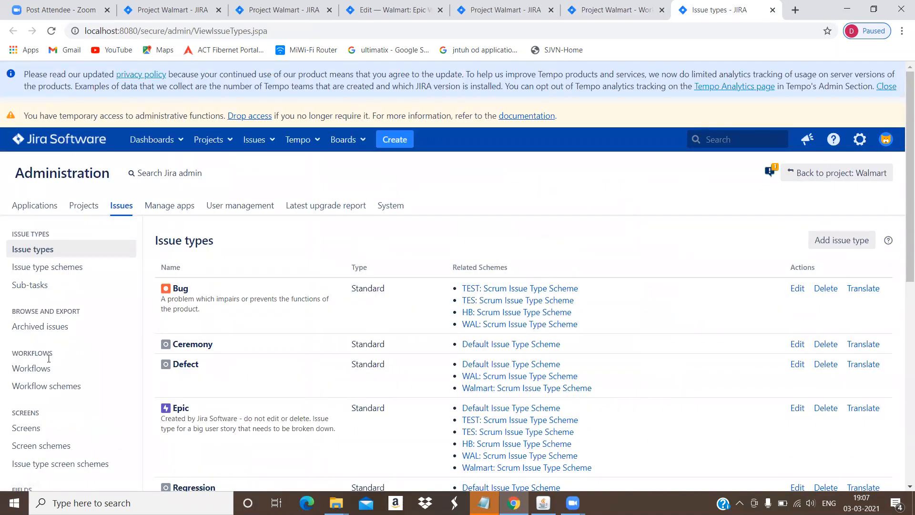
left_click(76, 368)
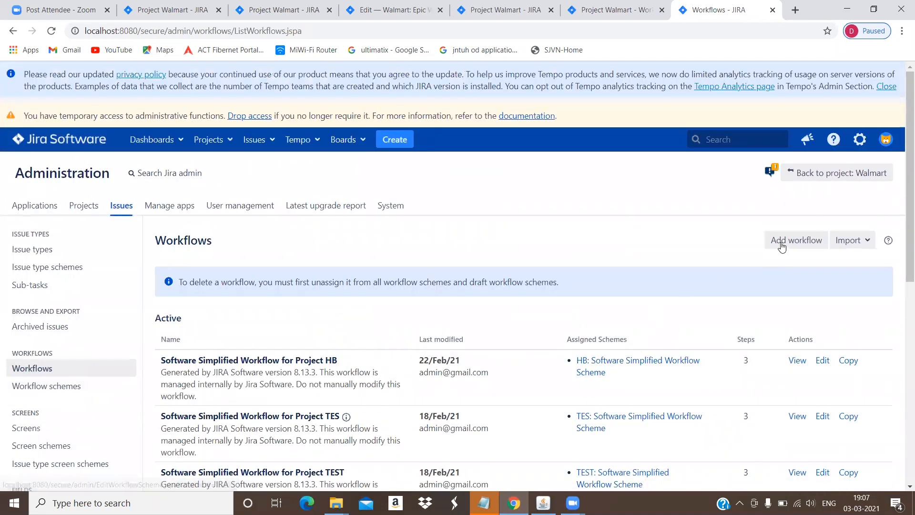
Add a new workflow named "Walmart: Defect Workflow"
left_click(782, 245)
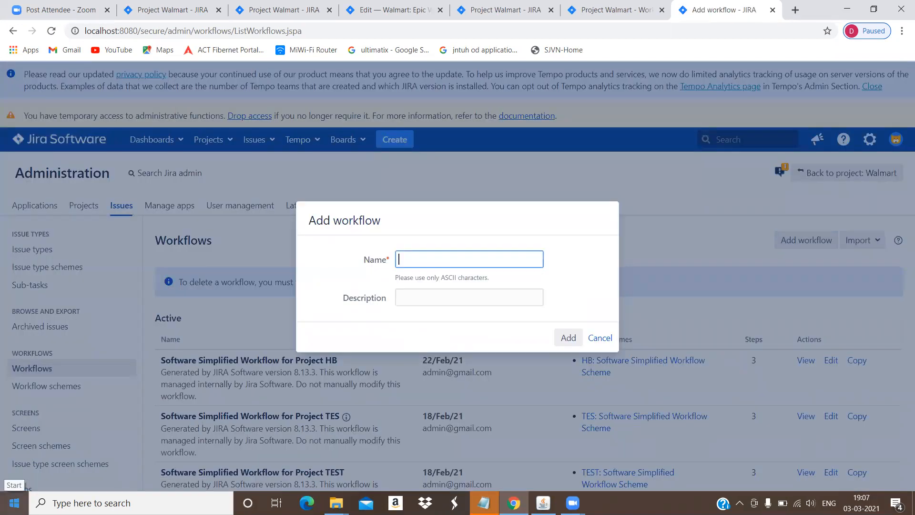
type("Walmar")
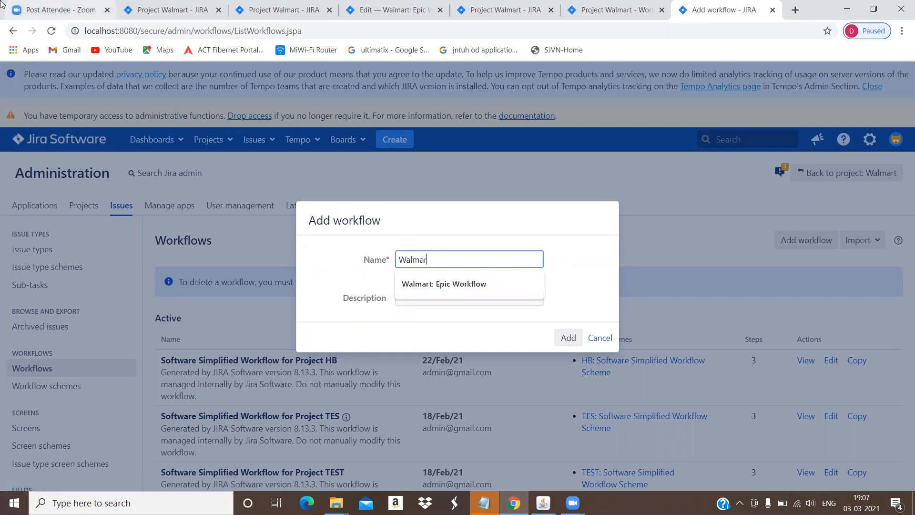
type("t:Defect Work")
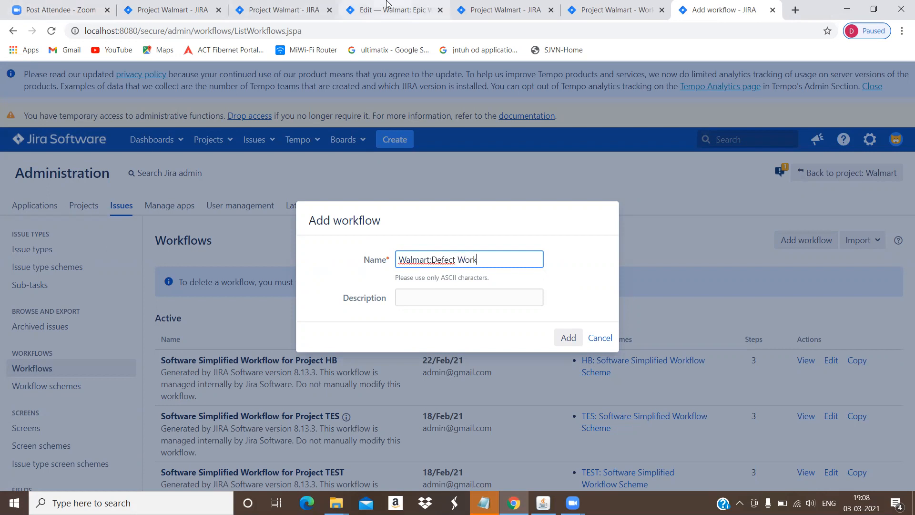
type("flow")
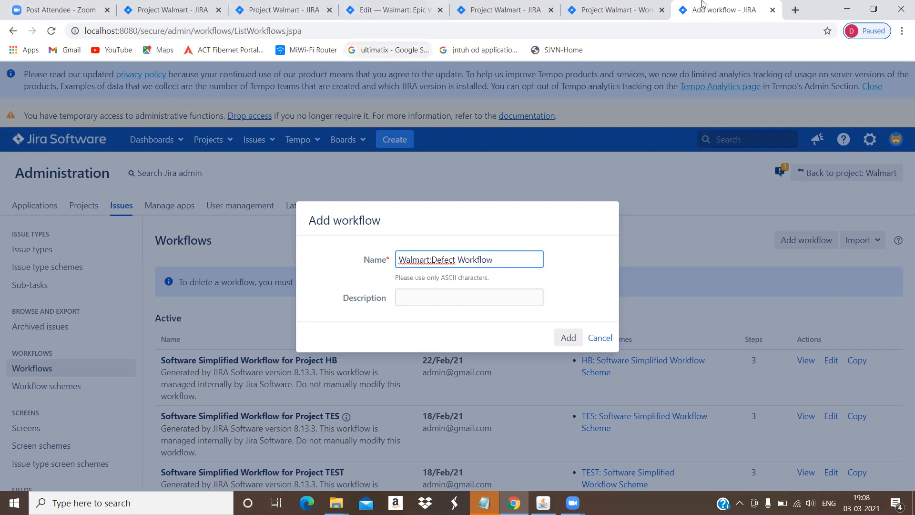
left_click(434, 260)
left_click(563, 338)
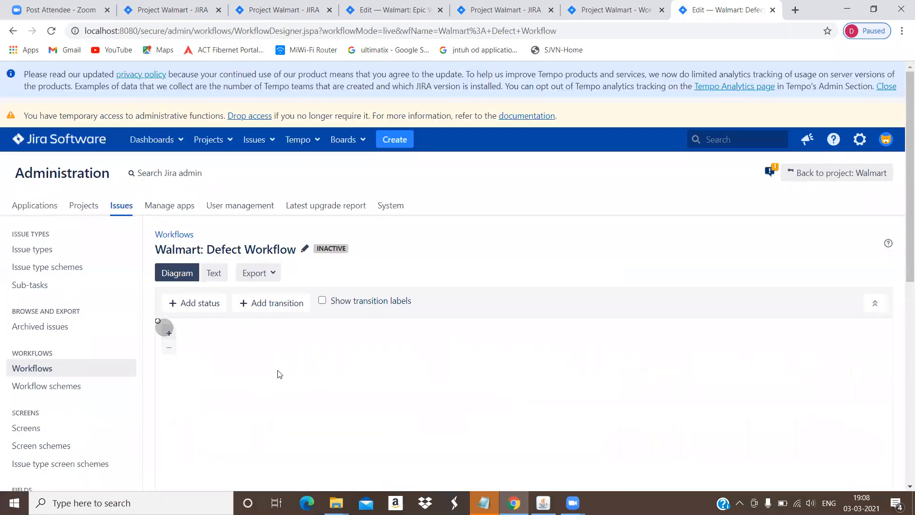
Move the workflow's initial start node away from the Open status into the open area of the diagram
scroll(279, 374, "down", 4)
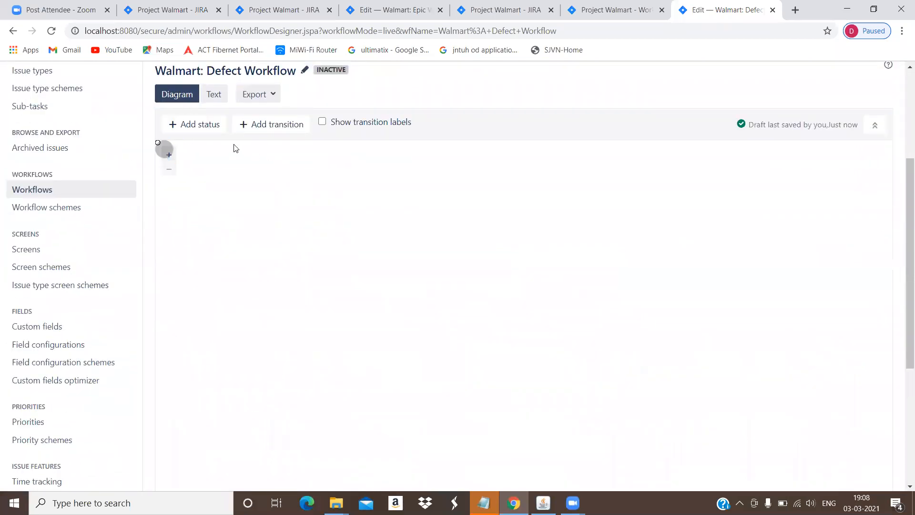
mouse_move(168, 151)
left_click_drag(159, 148, 561, 251)
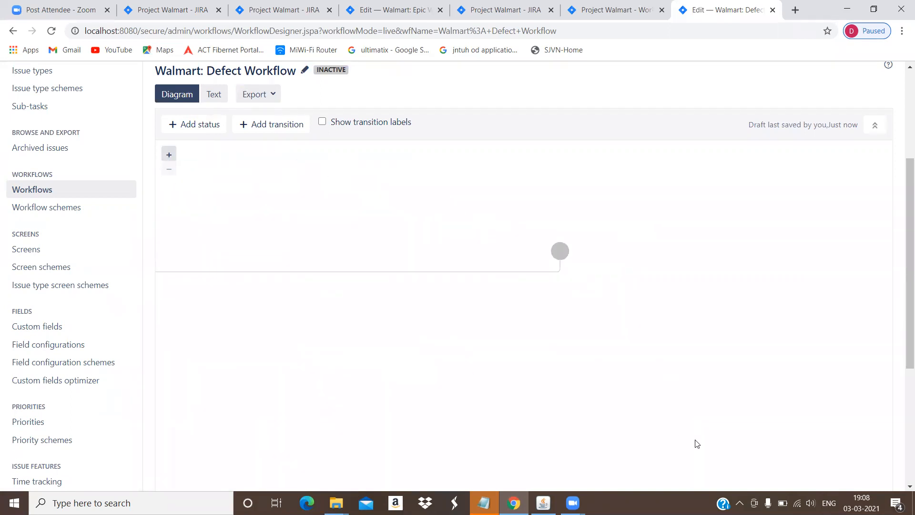
scroll(329, 378, "down", 3)
scroll(282, 388, "up", 3)
left_click(167, 173)
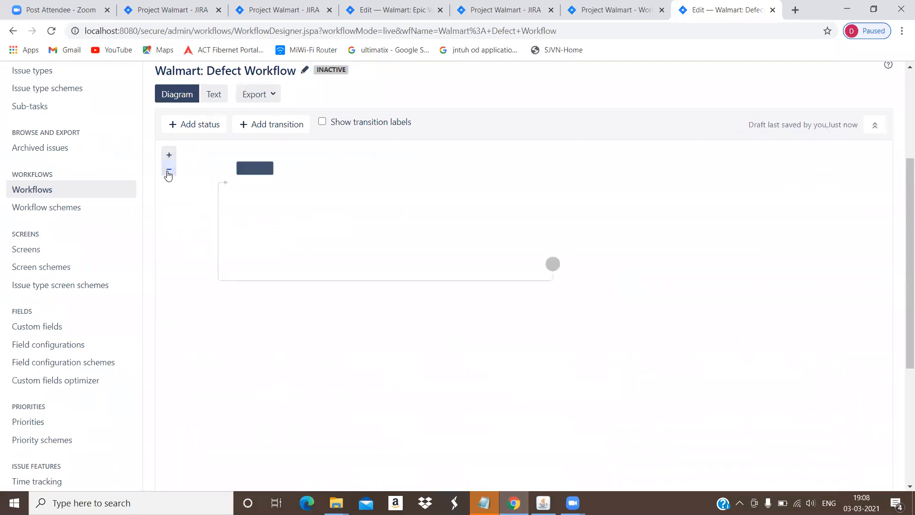
left_click(315, 208)
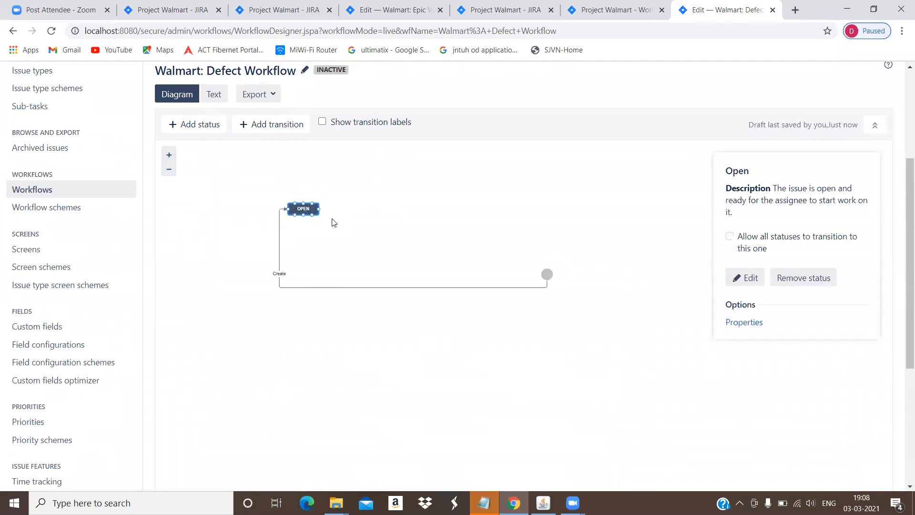
left_click(169, 156)
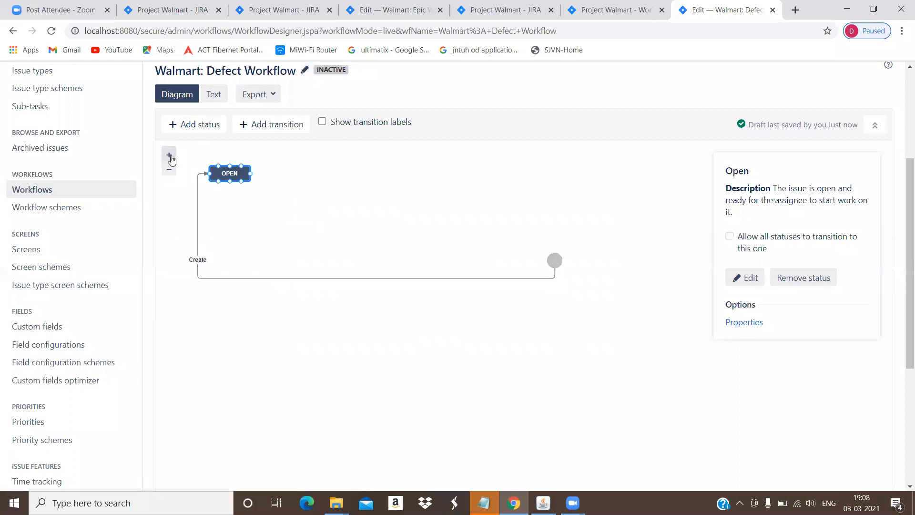
left_click(274, 238)
Create a new Start status in the To Do category and allow all statuses to transition to it
left_click(212, 125)
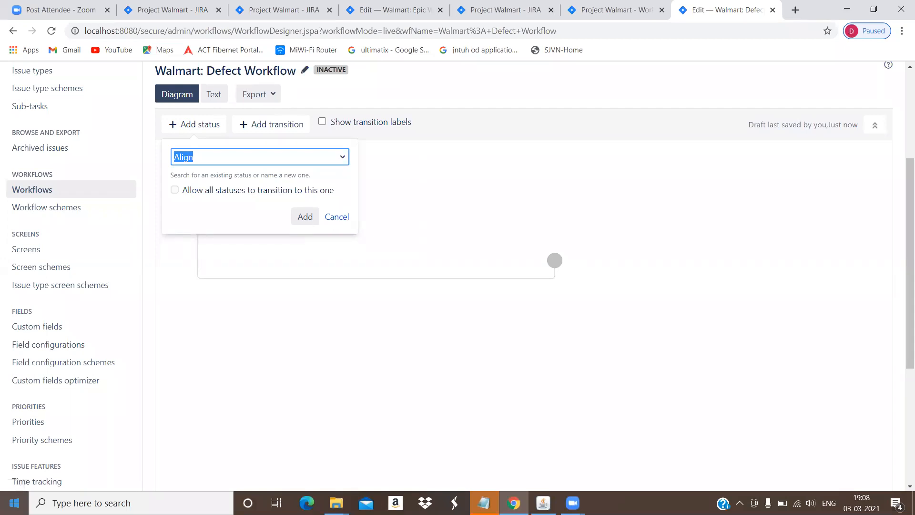
type("Start")
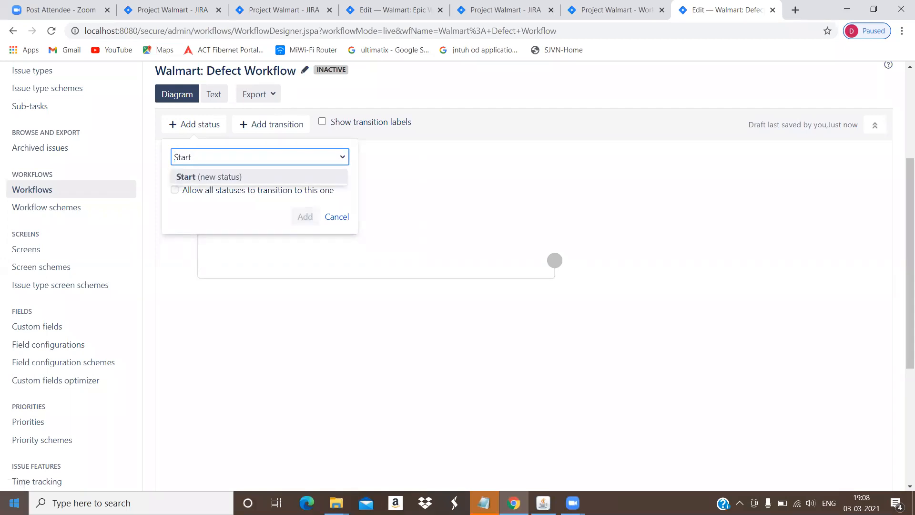
key("Return")
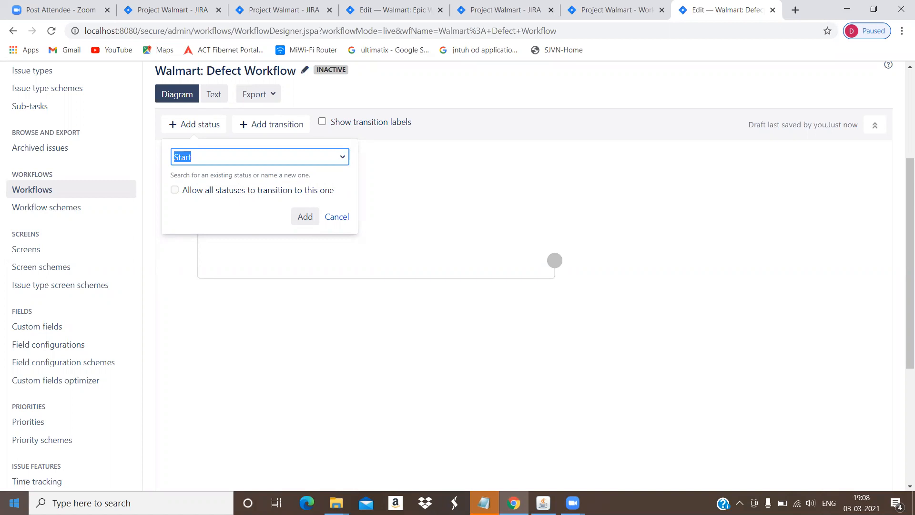
key("Return")
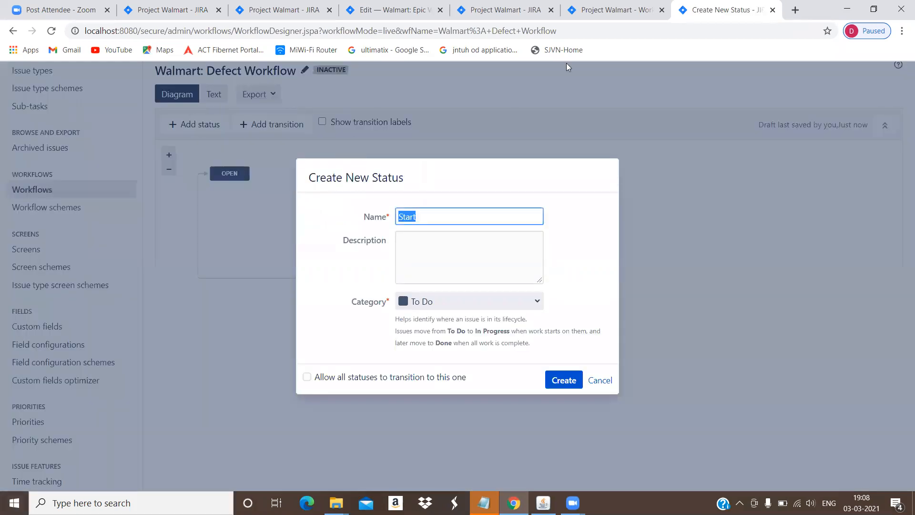
left_click(564, 371)
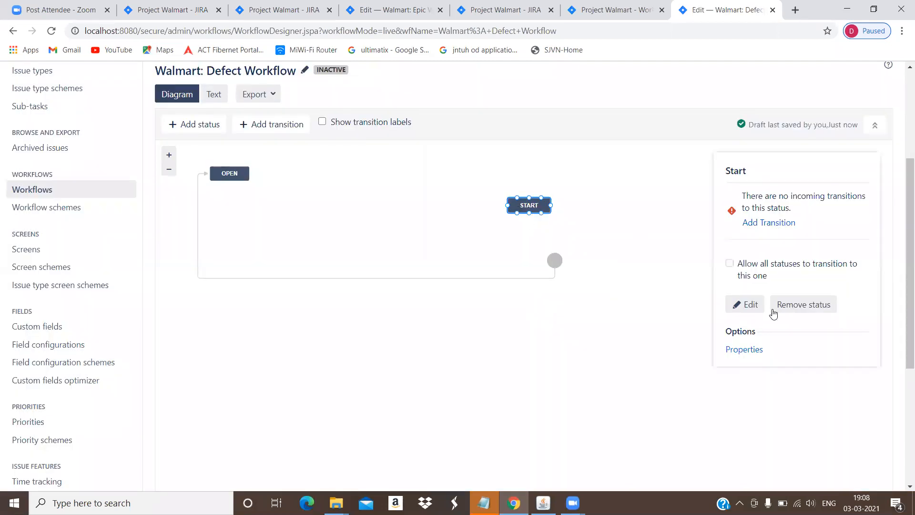
left_click(730, 264)
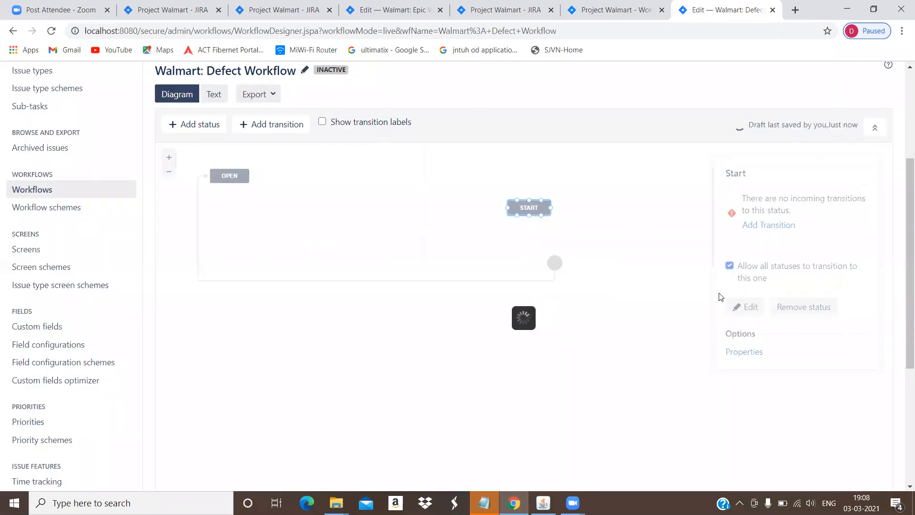
Add the existing In Progress status, allow all statuses to transition to it, and place it below the start node
left_click(186, 131)
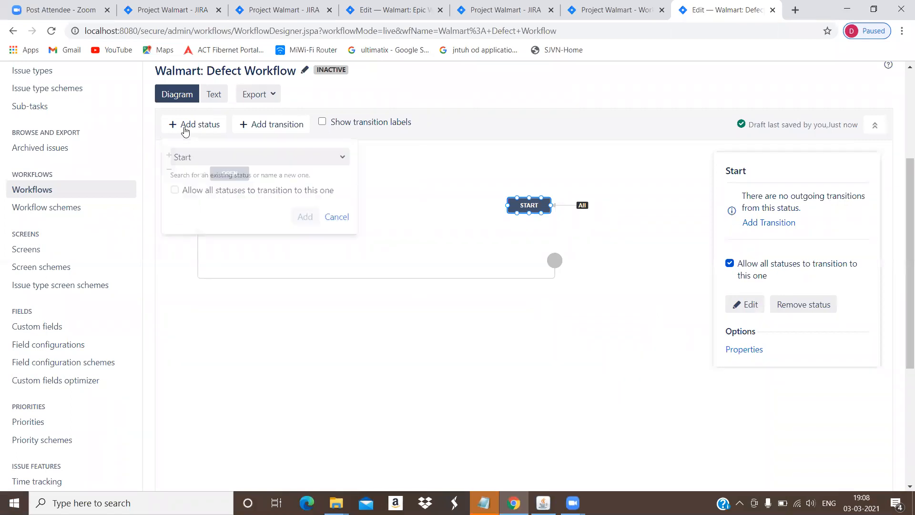
type("In")
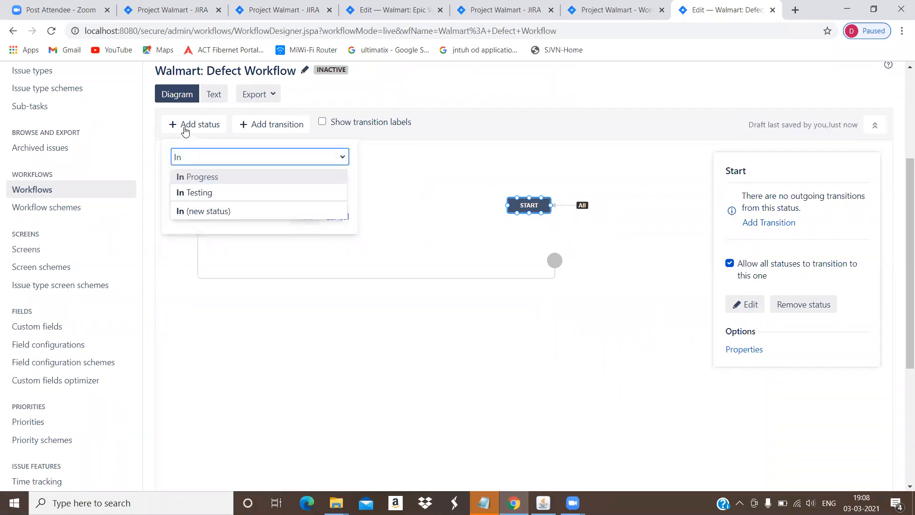
type("p")
key("BackSpace")
left_click(203, 177)
left_click(305, 217)
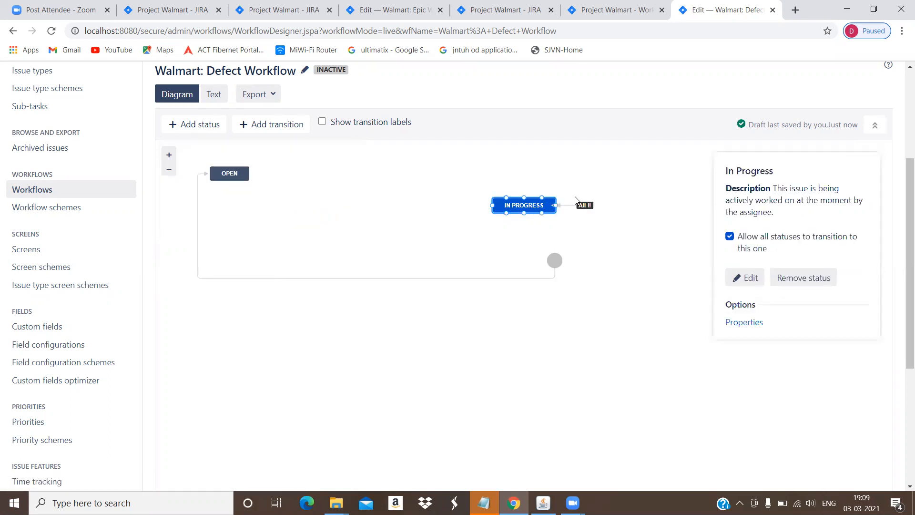
left_click_drag(539, 206, 559, 325)
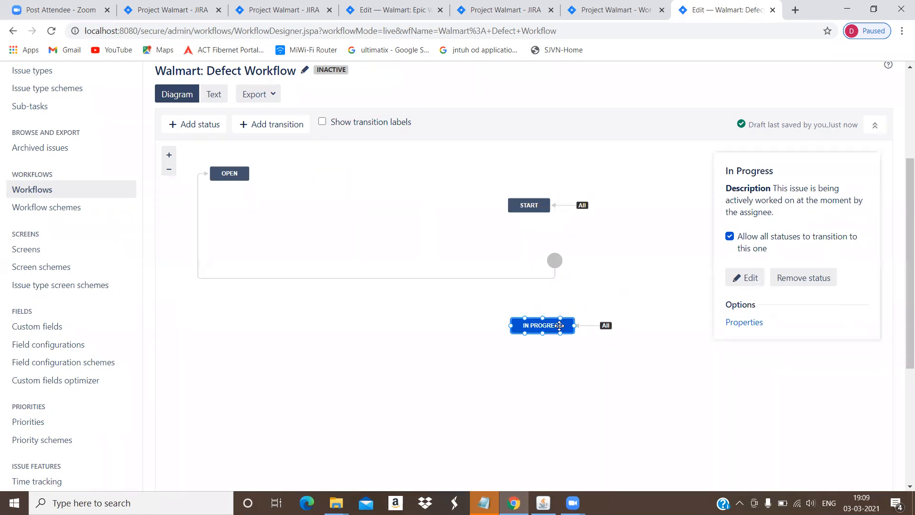
Create an In QA status in the In Progress category, allow transitions from all statuses, and arrange Start above and In QA below In Progress
left_click(195, 126)
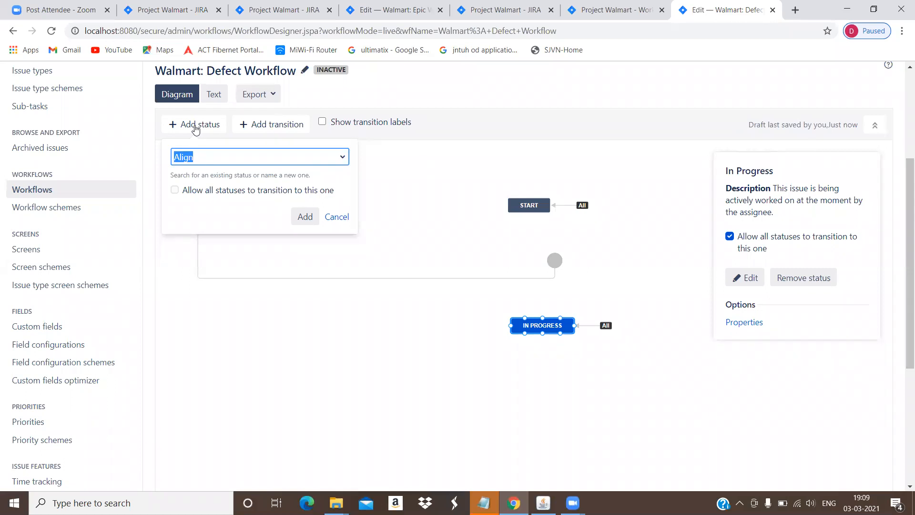
type("In")
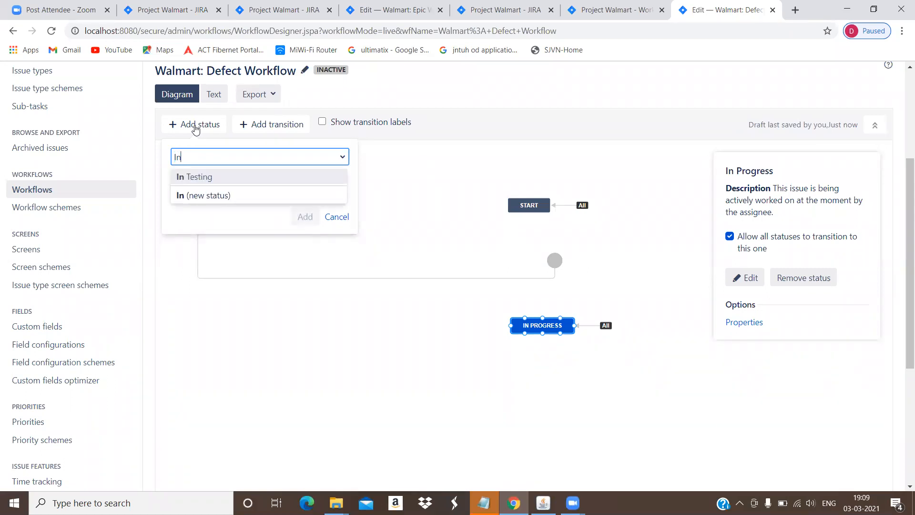
type(" Qa")
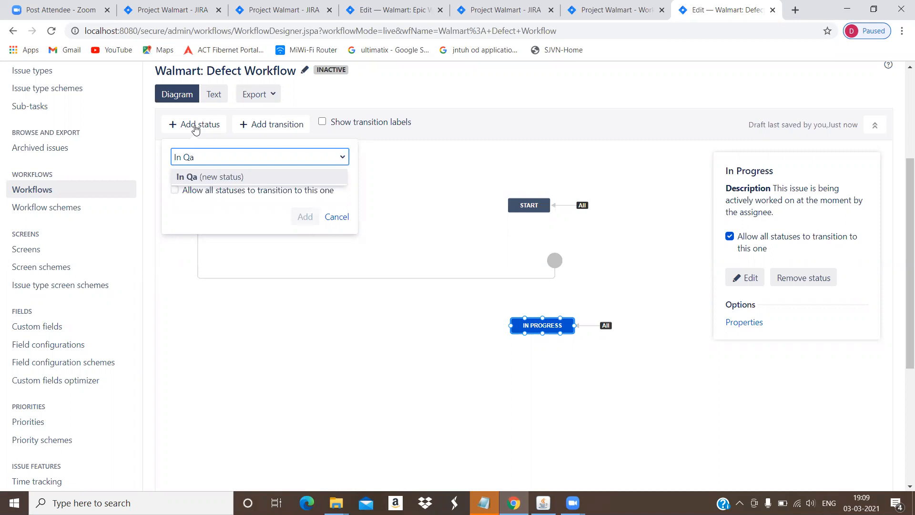
key("BackSpace")
type("A")
left_click(215, 177)
left_click(187, 190)
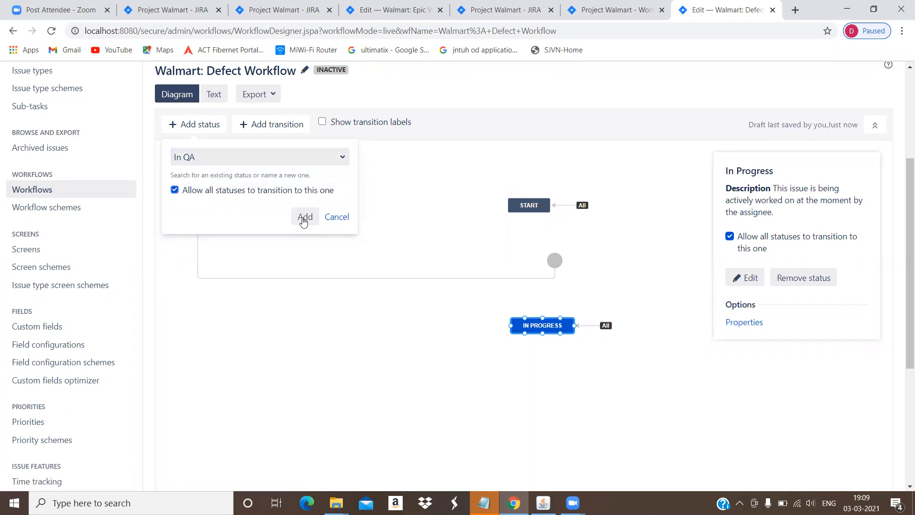
left_click(304, 218)
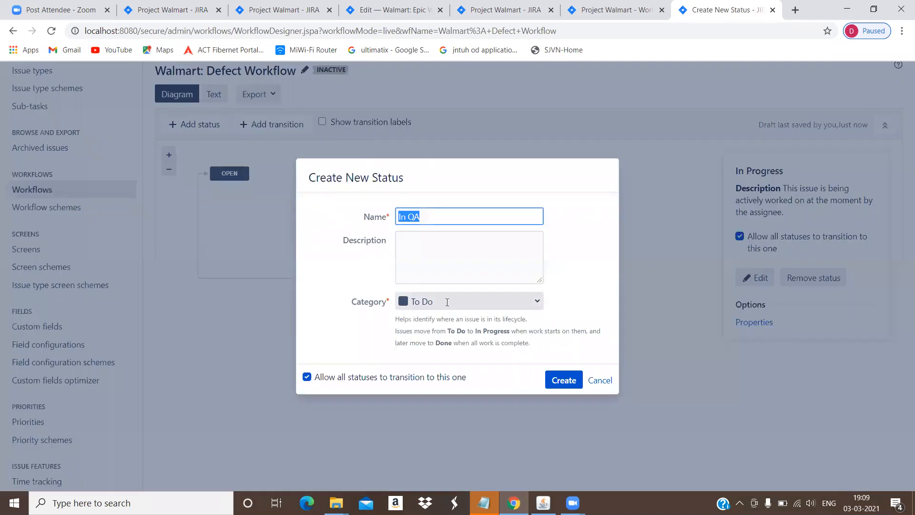
left_click(447, 302)
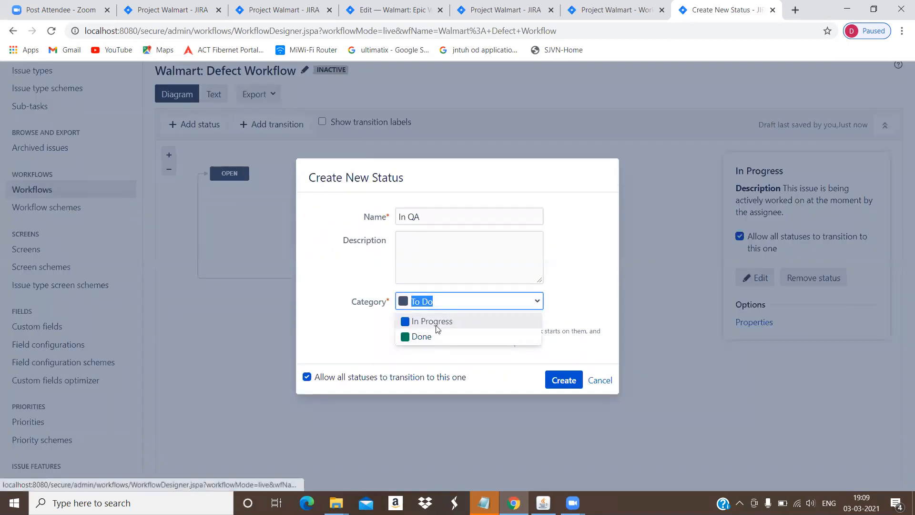
left_click(437, 324)
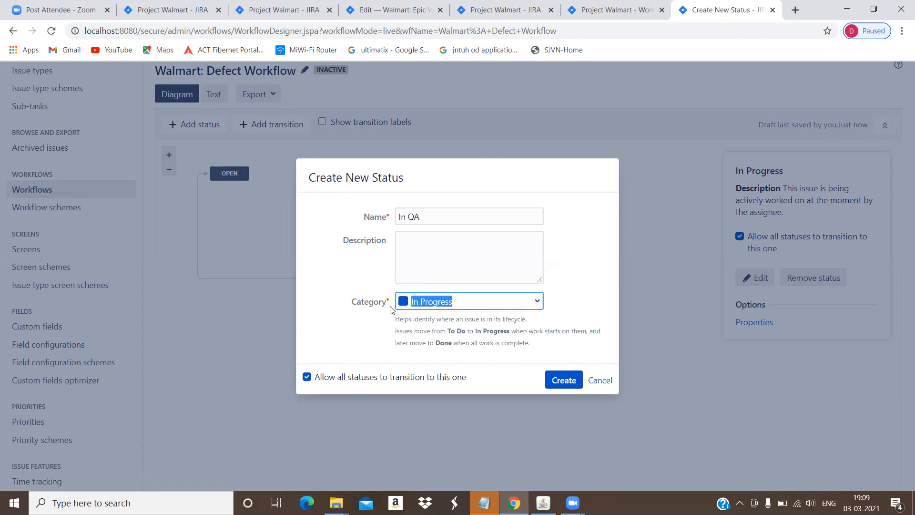
left_click(556, 381)
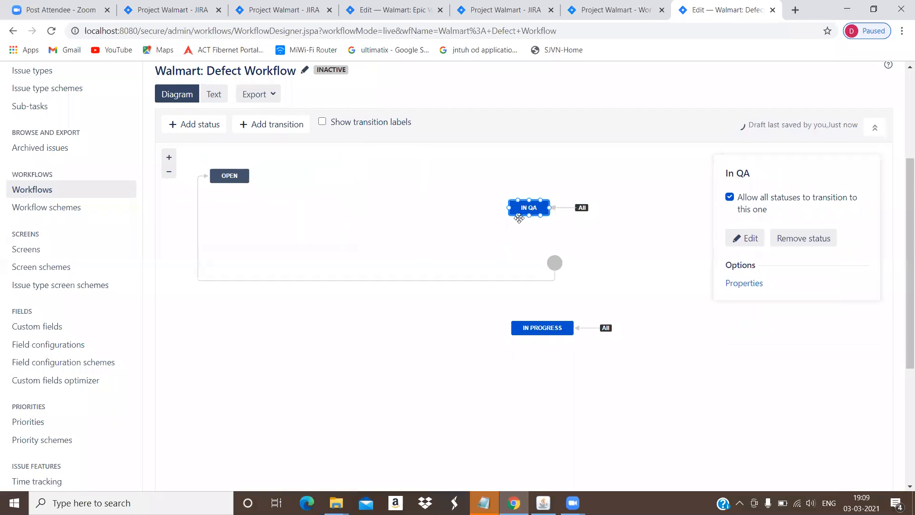
left_click_drag(520, 219, 532, 292)
left_click_drag(529, 205, 541, 378)
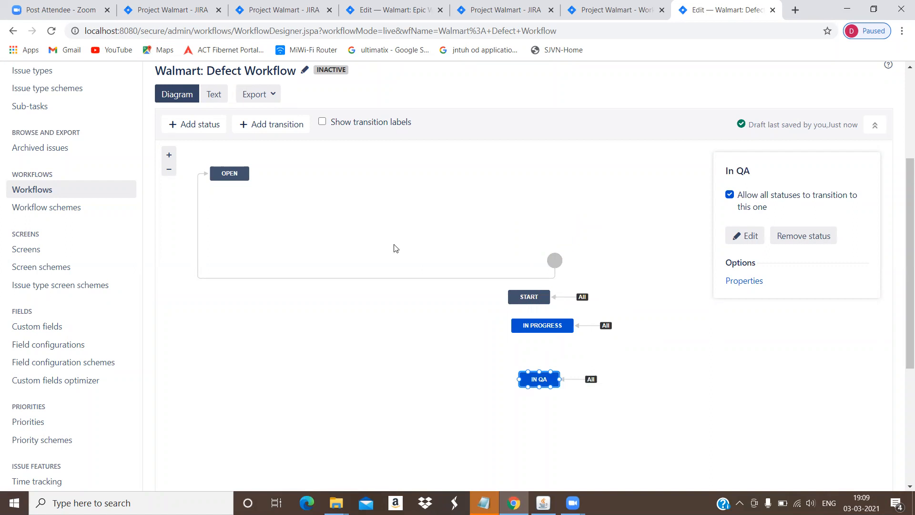
Add the existing Closed status to the workflow and place it below In QA
left_click(211, 132)
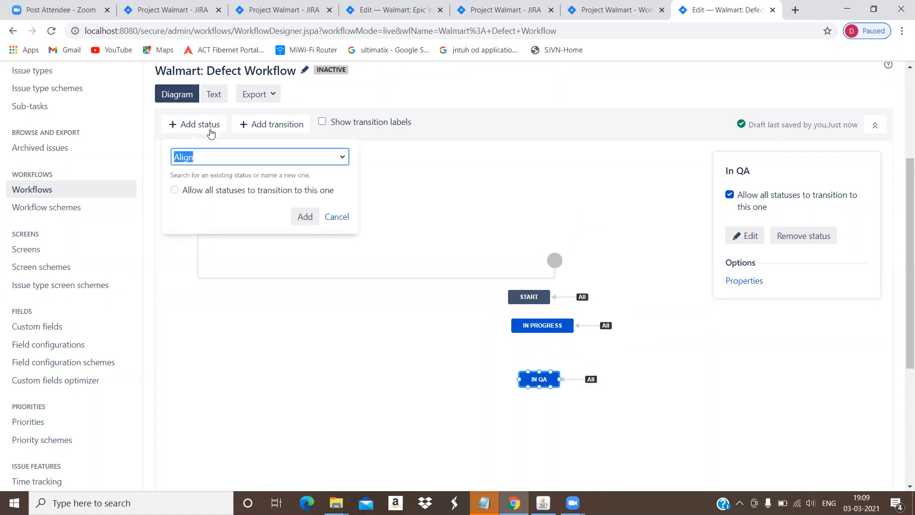
type("CLose")
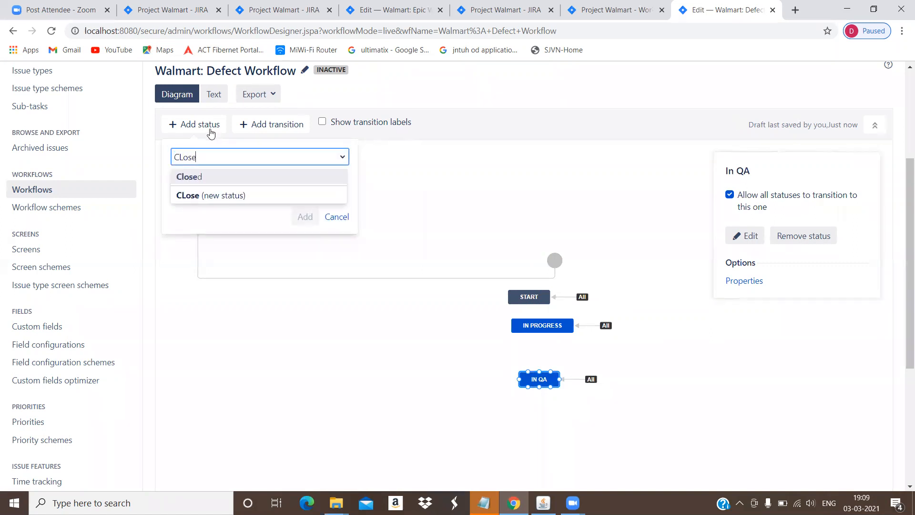
left_click(212, 177)
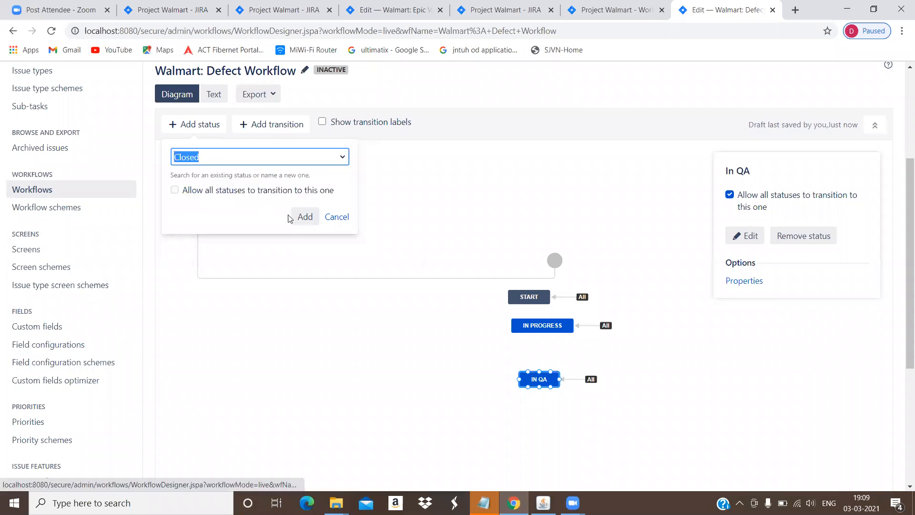
left_click(307, 218)
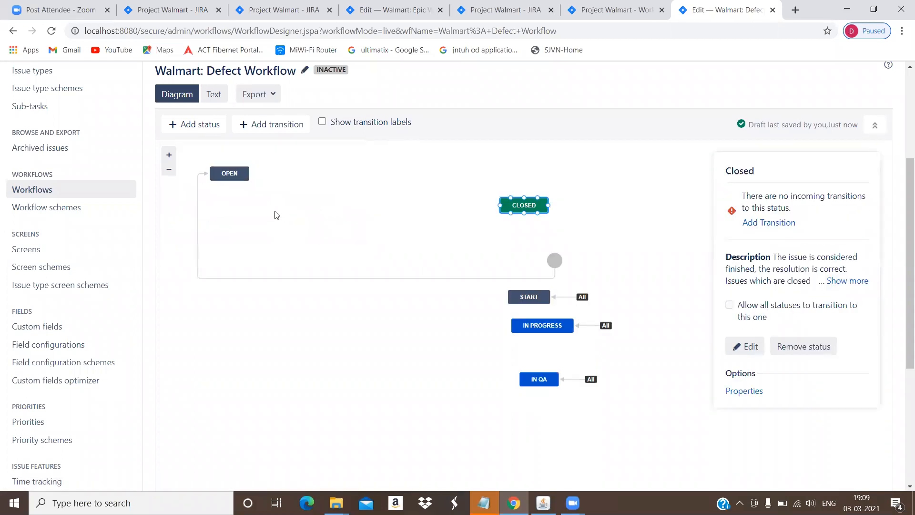
left_click_drag(519, 201, 538, 433)
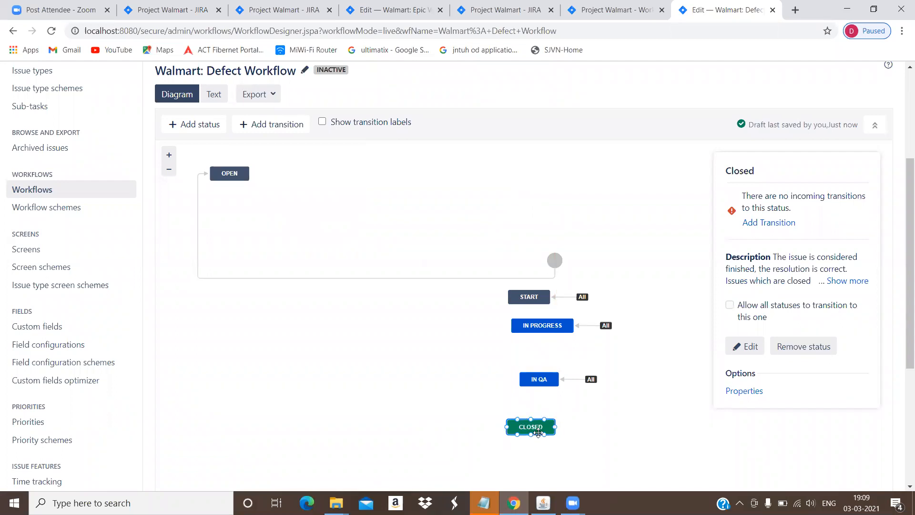
left_click(592, 409)
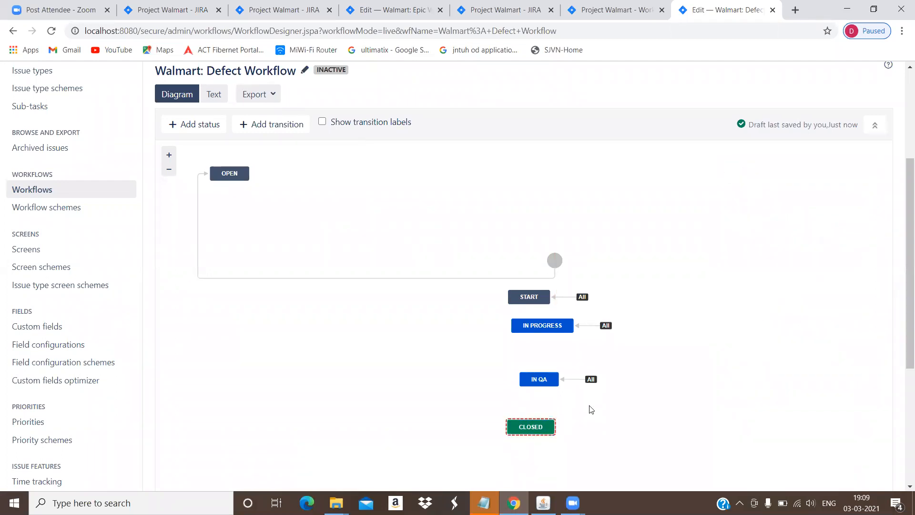
Try to remove the Open status from the defect workflow
left_click(533, 300)
left_click(242, 175)
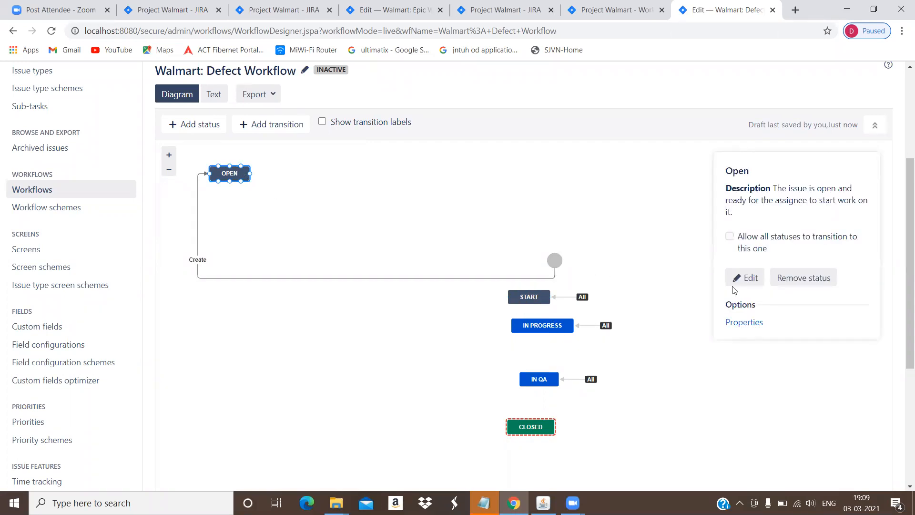
left_click(804, 279)
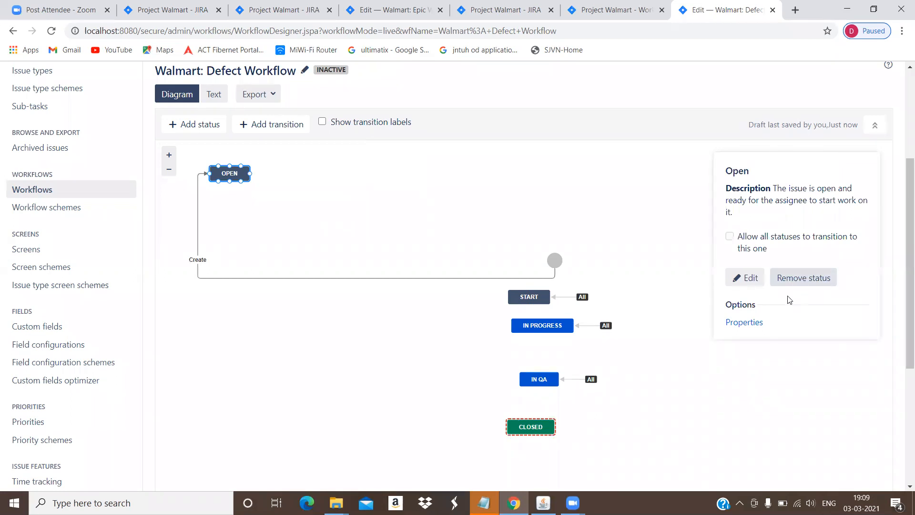
left_click_drag(308, 279, 422, 280)
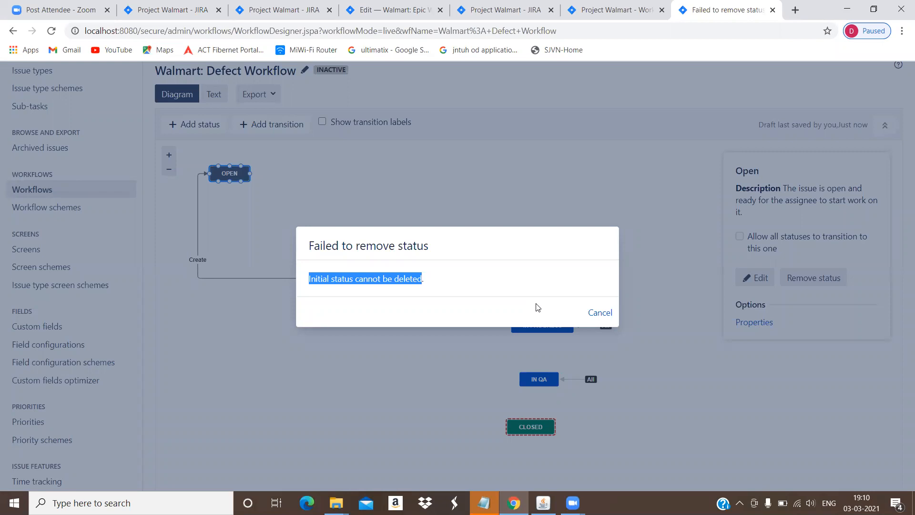
left_click(9, 504)
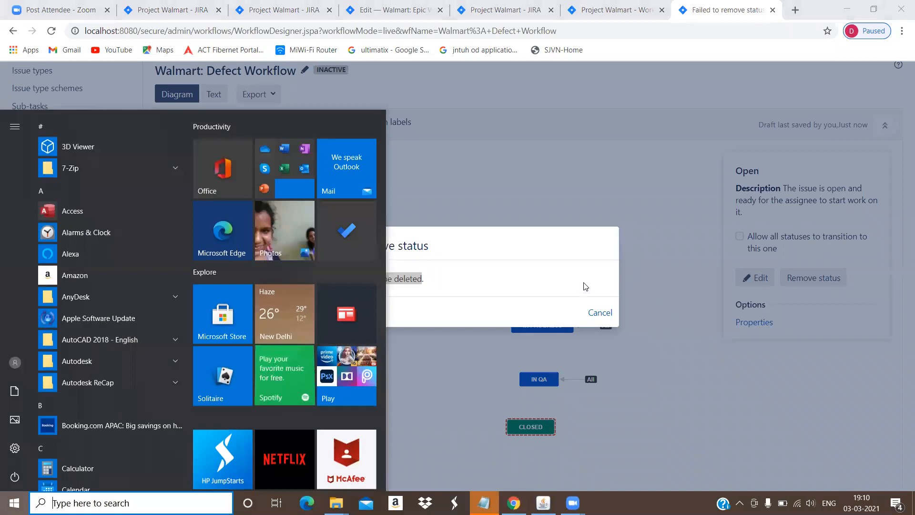
left_click(584, 286)
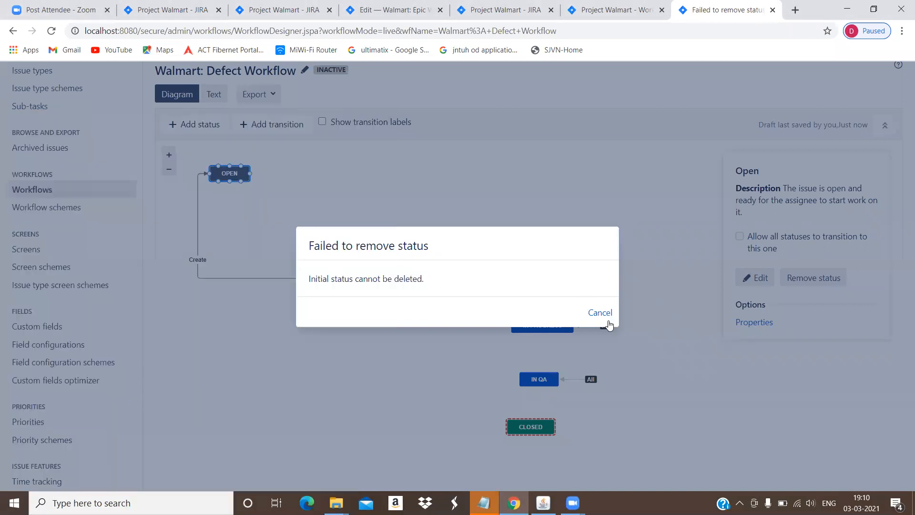
left_click(601, 314)
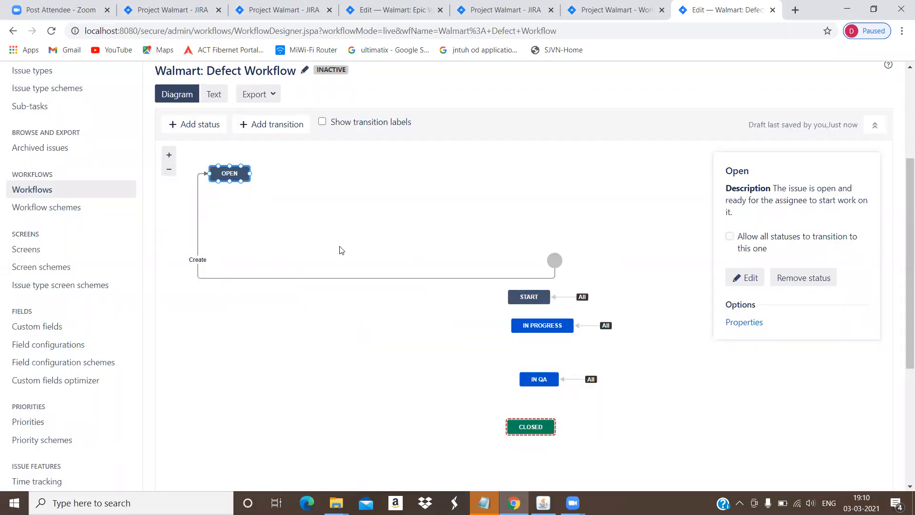
Change the destination of the Create transition from Open to the Start status and save the change
left_click(206, 173)
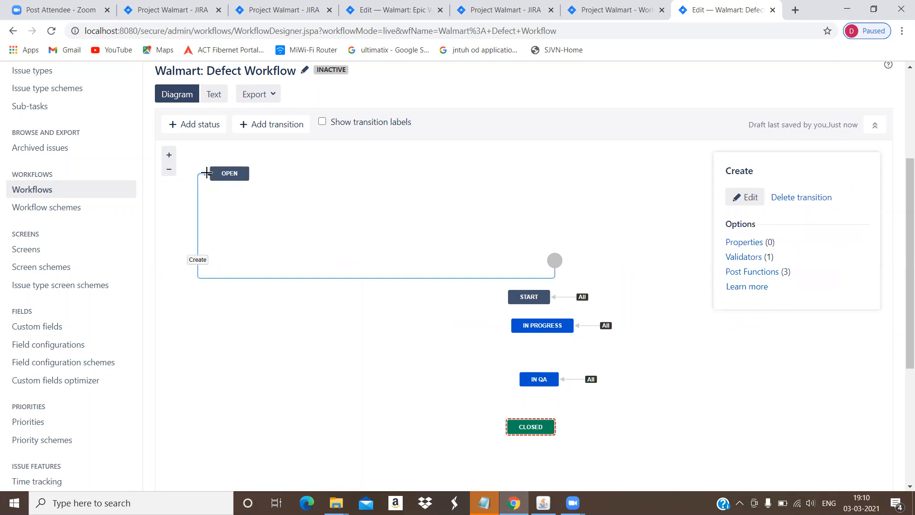
left_click_drag(207, 172, 507, 298)
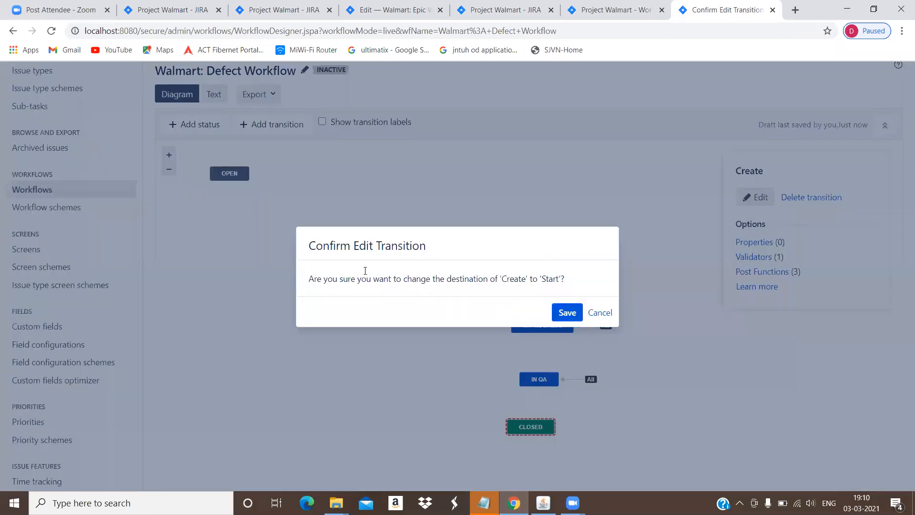
left_click(568, 313)
Remove the Open status and its related transitions from the defect workflow
left_click(220, 170)
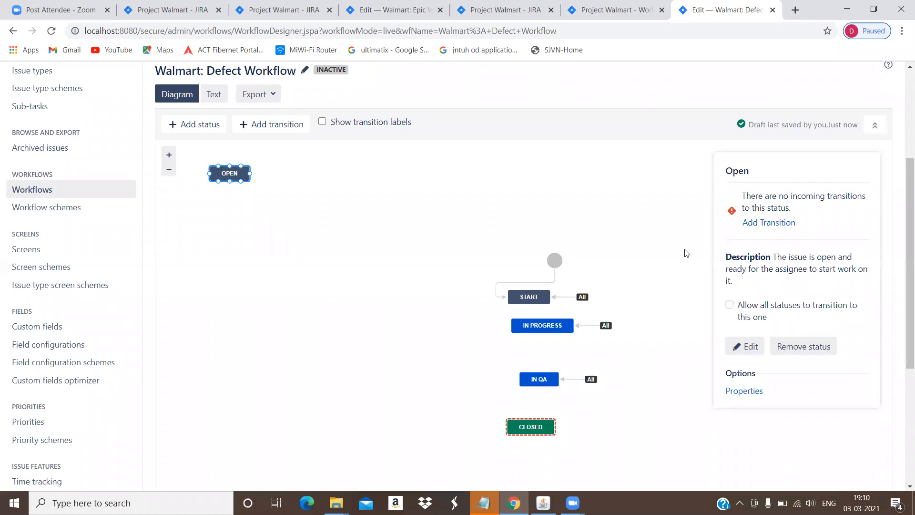
left_click(783, 344)
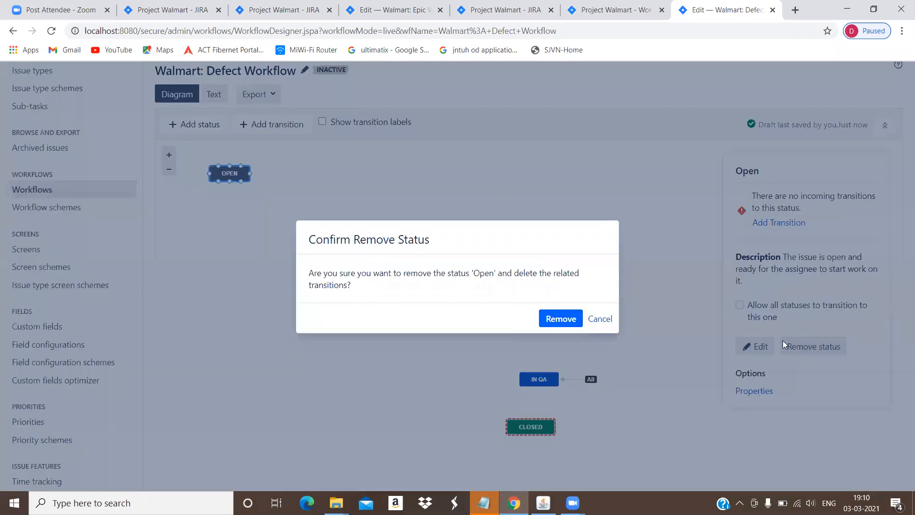
left_click(561, 318)
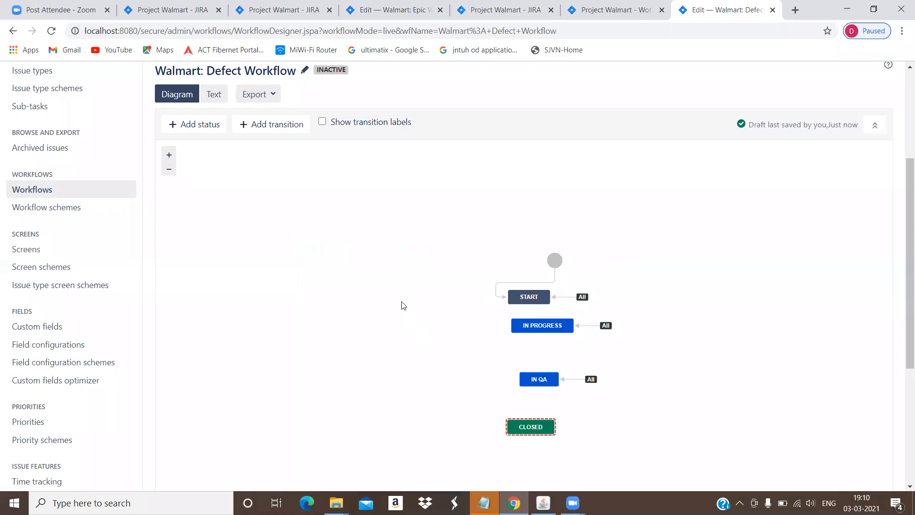
Switch to the Walmart project's settings and open its workflow configuration
scroll(737, 175, "up", 3)
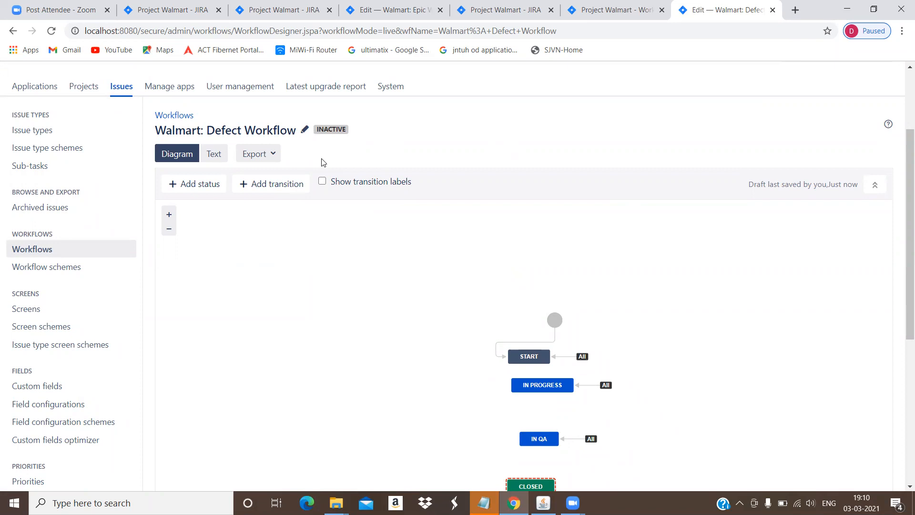
left_click(608, 10)
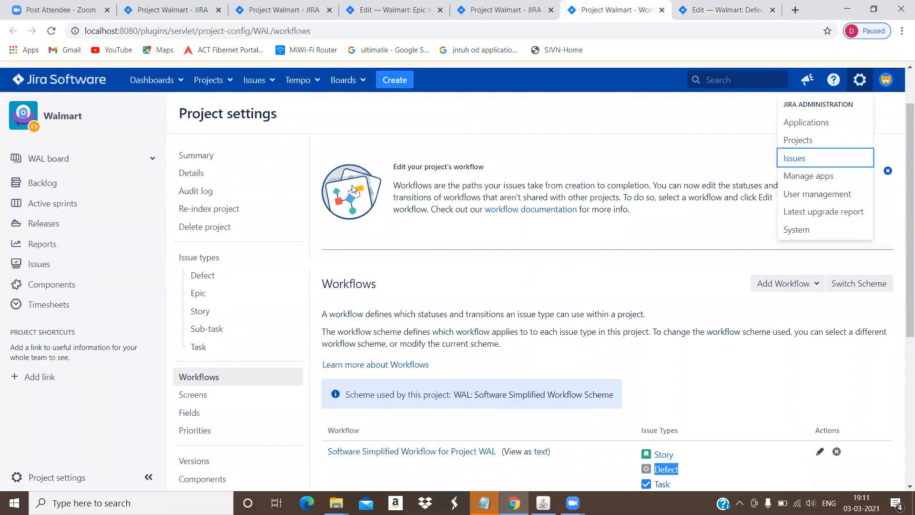
left_click(56, 477)
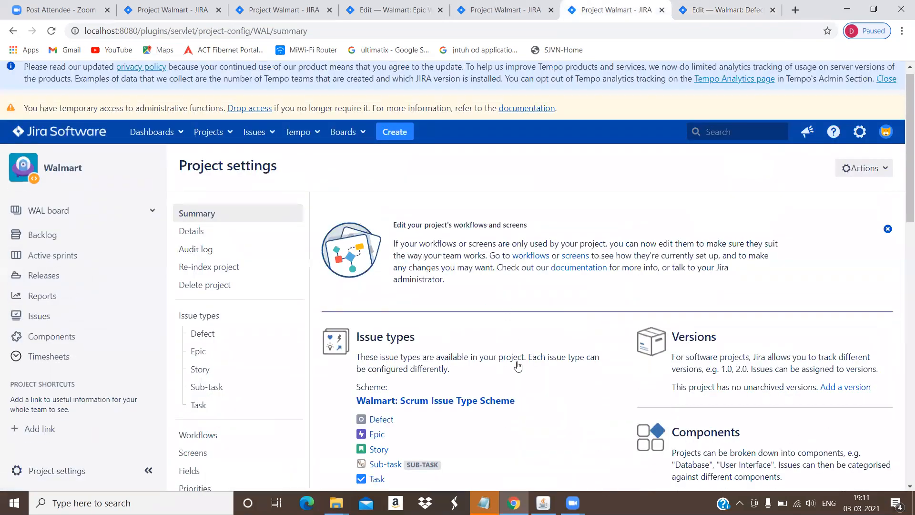
scroll(518, 366, "down", 4)
left_click(518, 366)
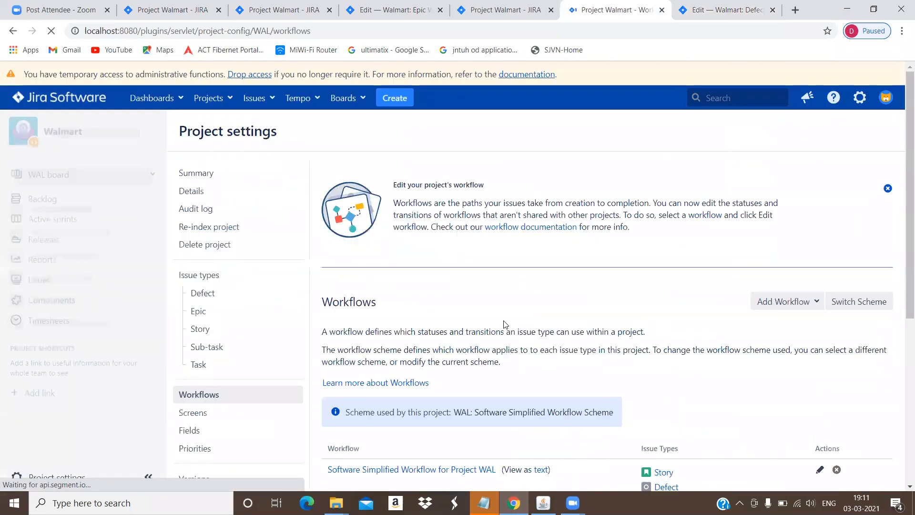
scroll(776, 231, "down", 2)
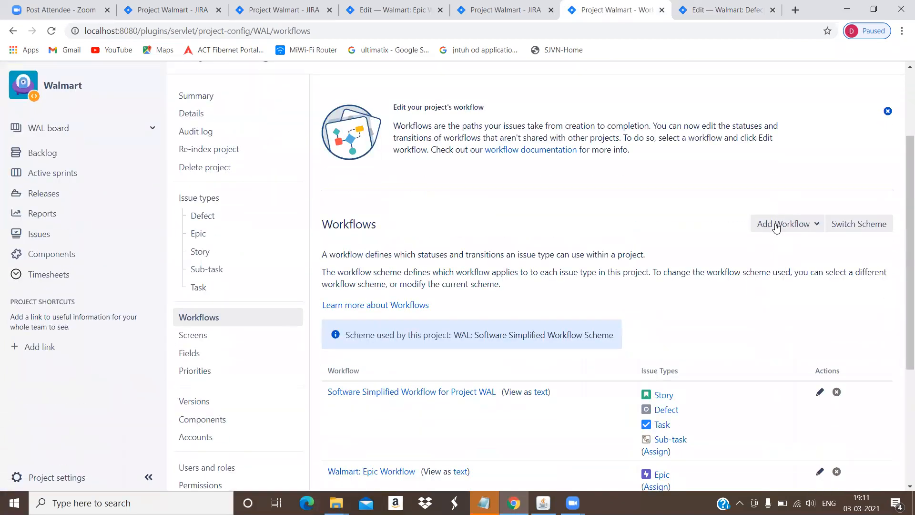
Add the existing Walmart: Defect Workflow to the project's scheme and assign it to the Defect issue type
left_click(767, 232)
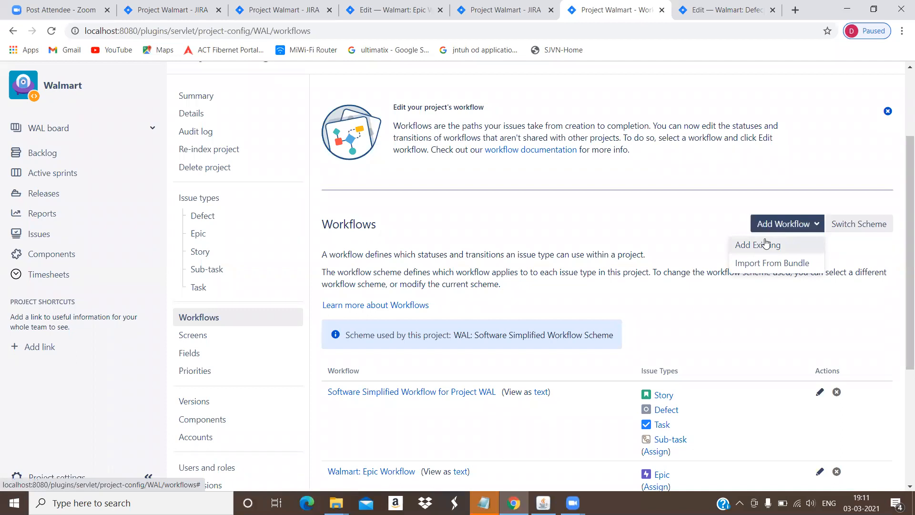
left_click(758, 245)
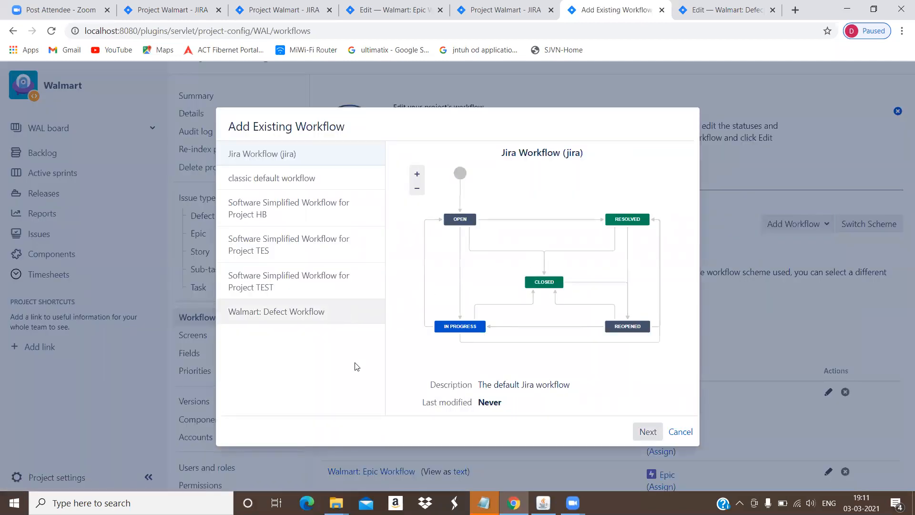
left_click(321, 318)
left_click(641, 429)
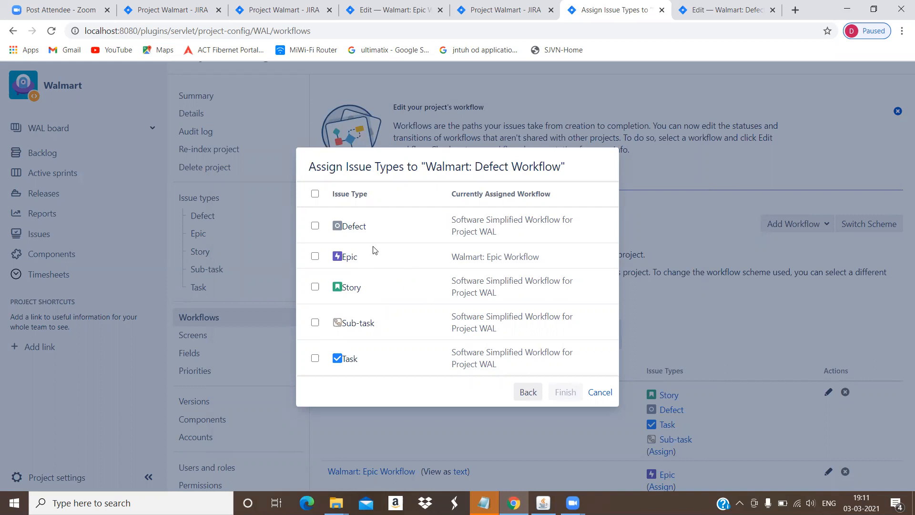
left_click(315, 227)
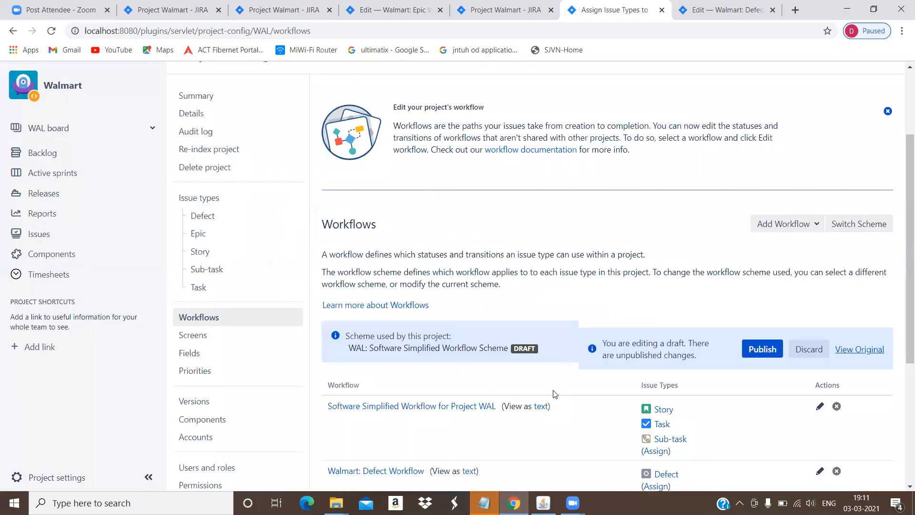
Publish the draft workflow scheme, mapping the Defect statuses To Do, Done and In Testing to Start
scroll(545, 377, "down", 4)
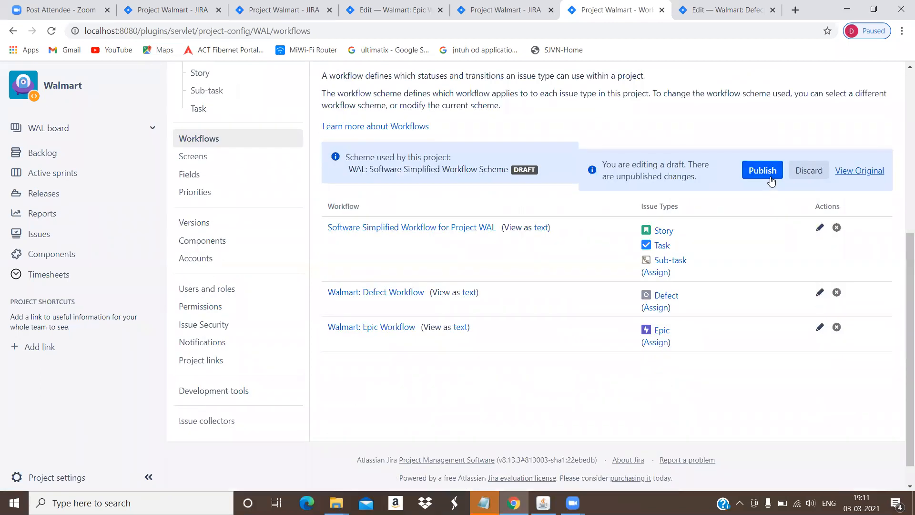
left_click(770, 178)
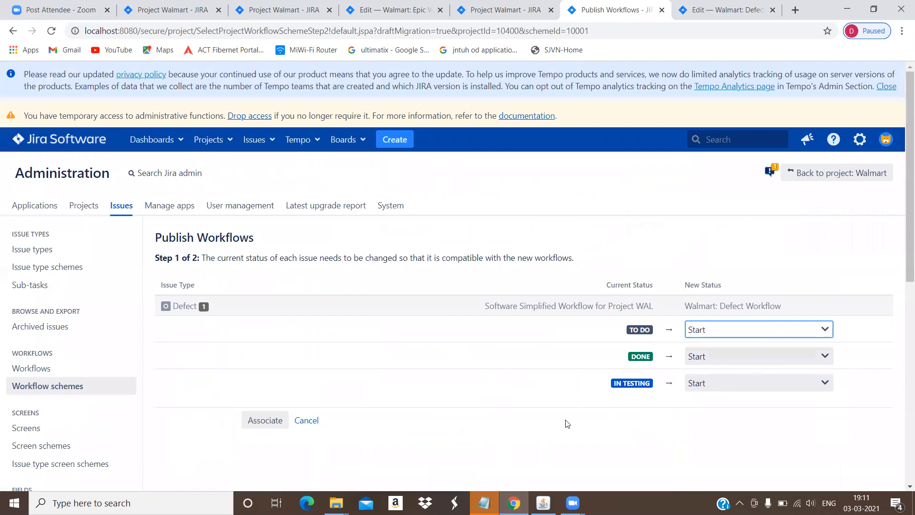
left_click(265, 420)
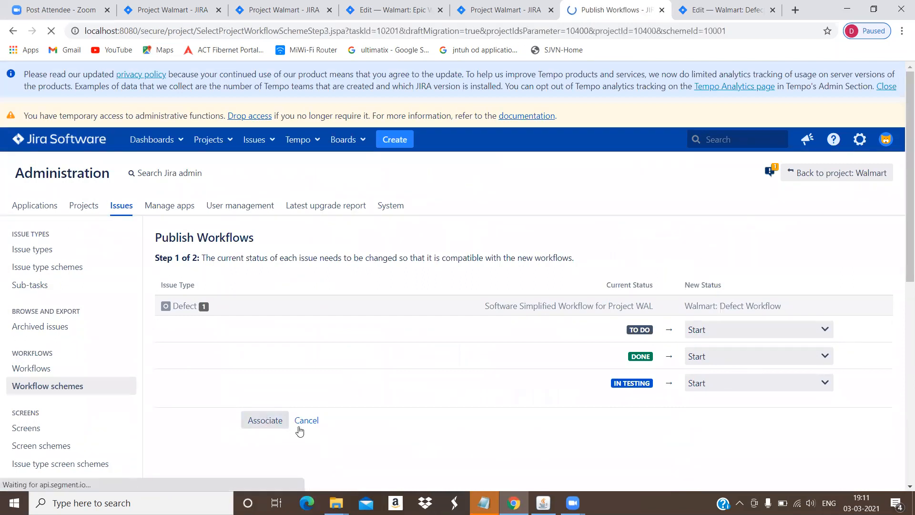
left_click(180, 384)
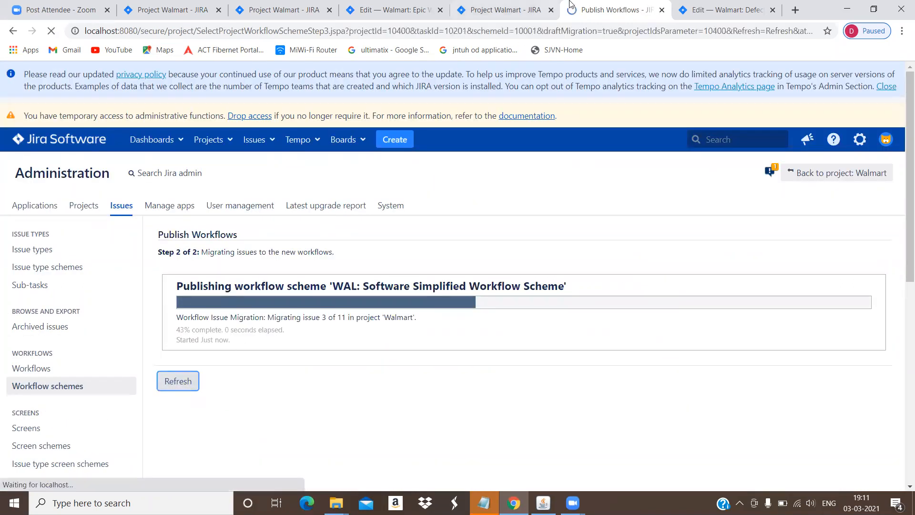
Create a Defect issue in the Walmart project with the summary "This is my first user story"
left_click(706, 11)
scroll(532, 132, "up", 3)
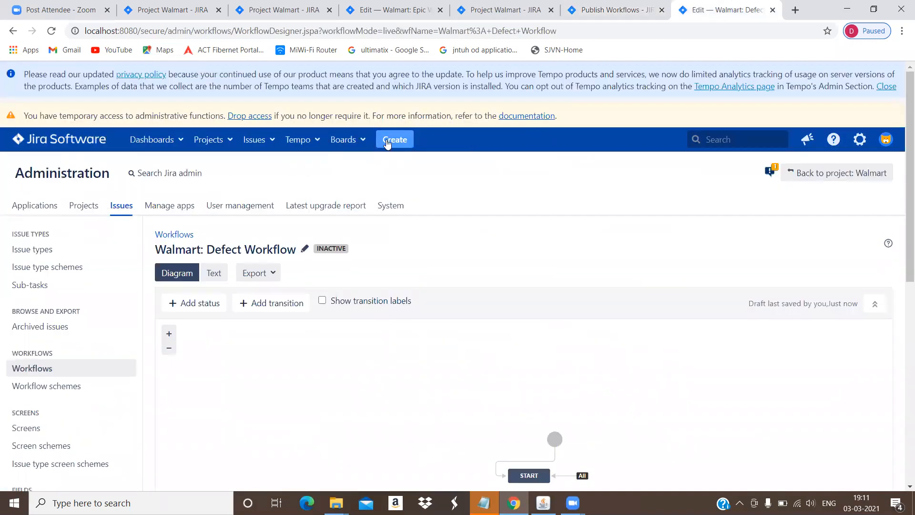
left_click(394, 139)
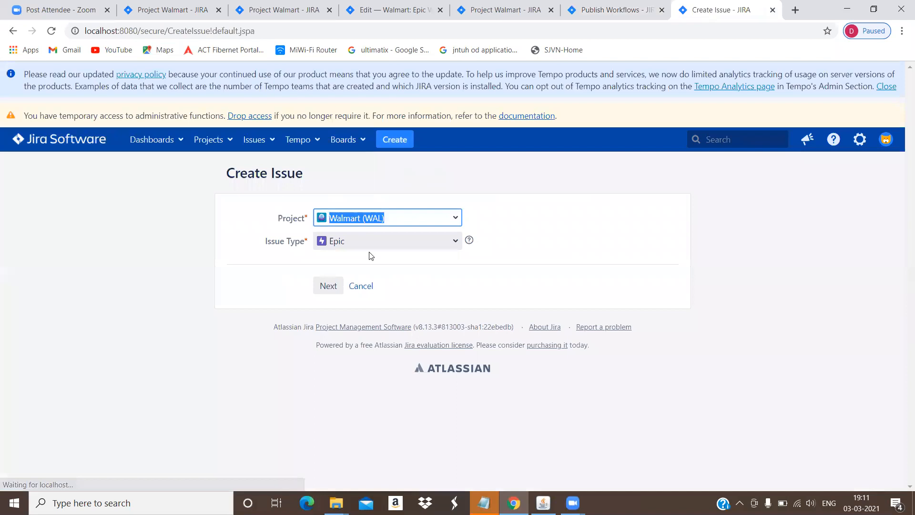
left_click(360, 246)
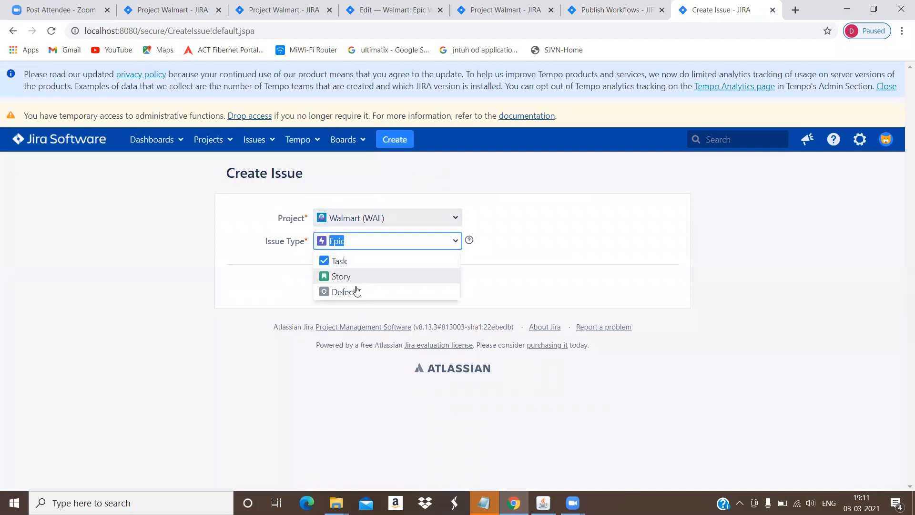
left_click(330, 286)
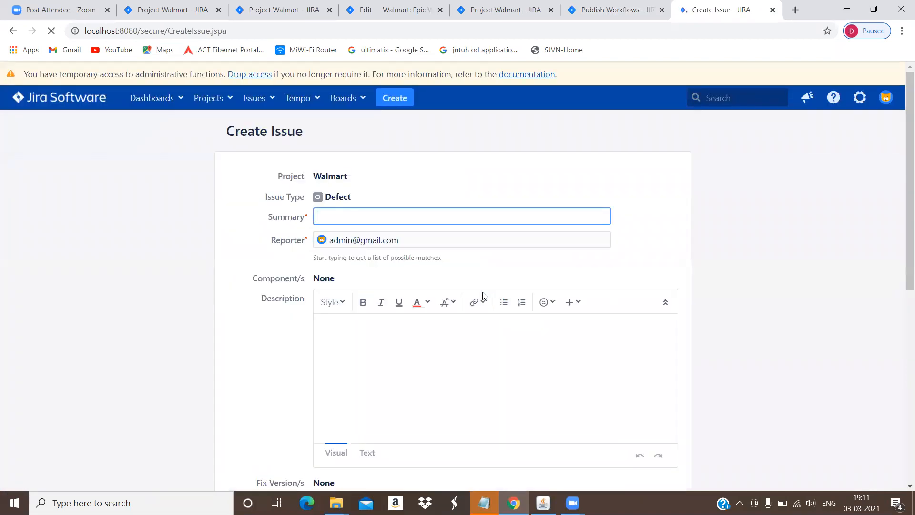
left_click(436, 250)
left_click(423, 285)
scroll(494, 269, "down", 8)
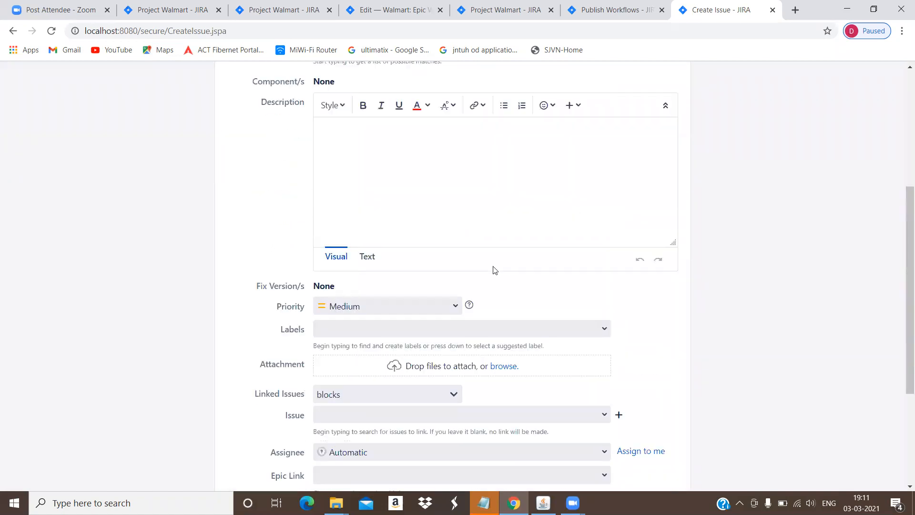
left_click(339, 396)
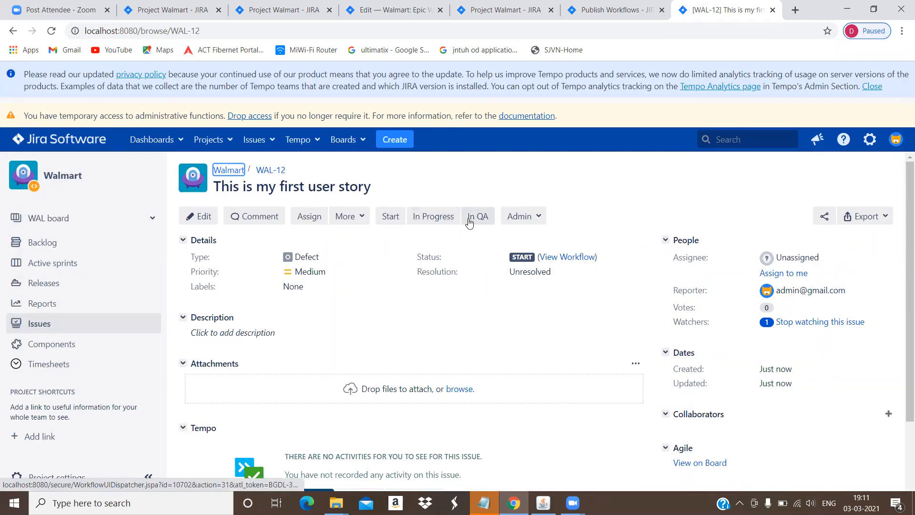
Move the new defect to In QA, viewing its workflow diagram before and after the transition
left_click(576, 260)
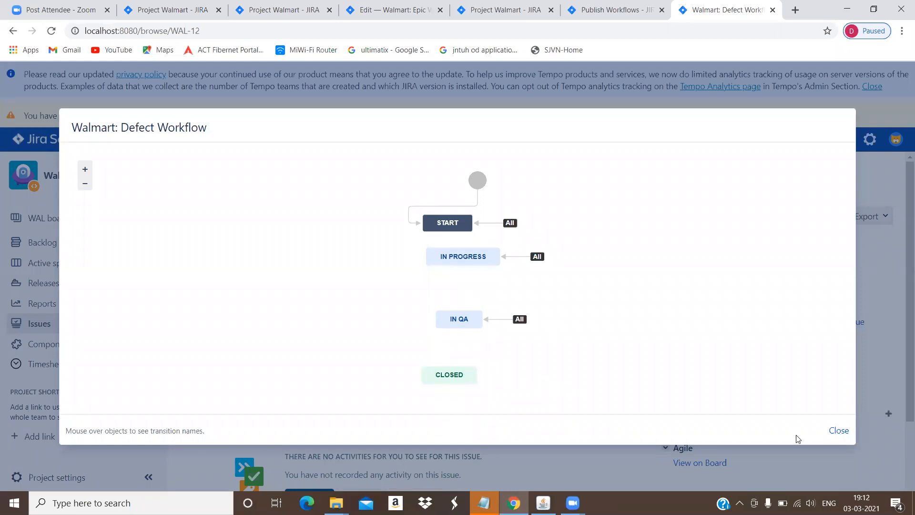
left_click(839, 431)
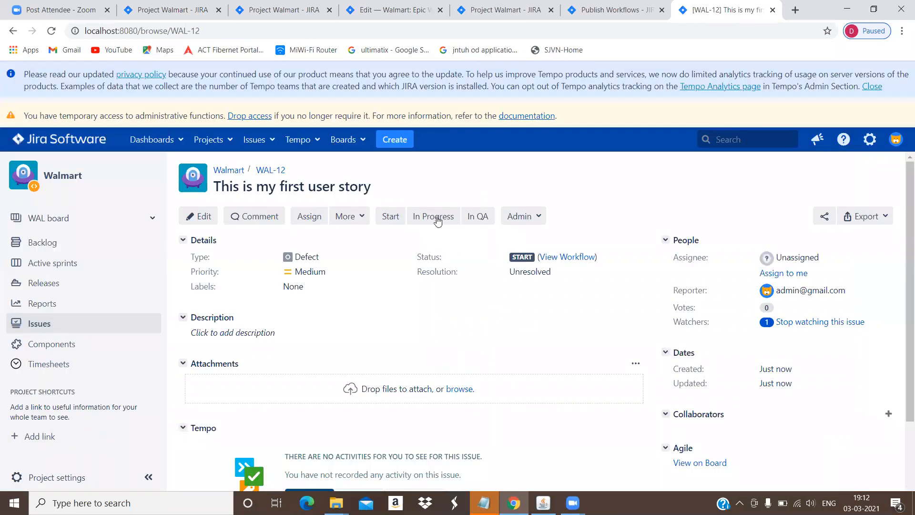
left_click(478, 220)
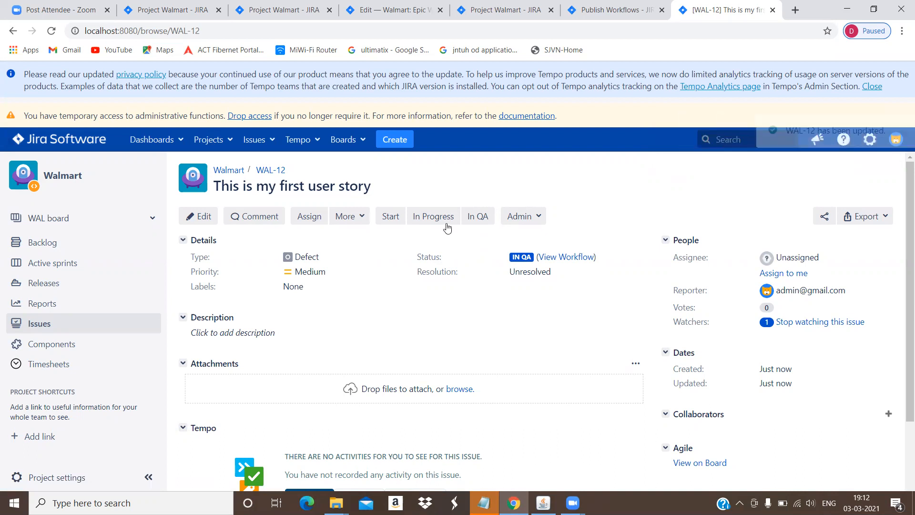
left_click(574, 260)
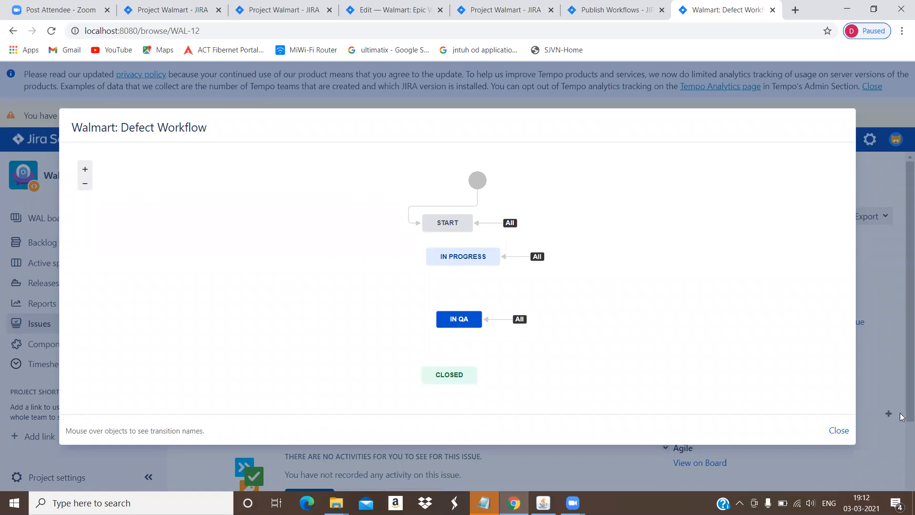
left_click(840, 431)
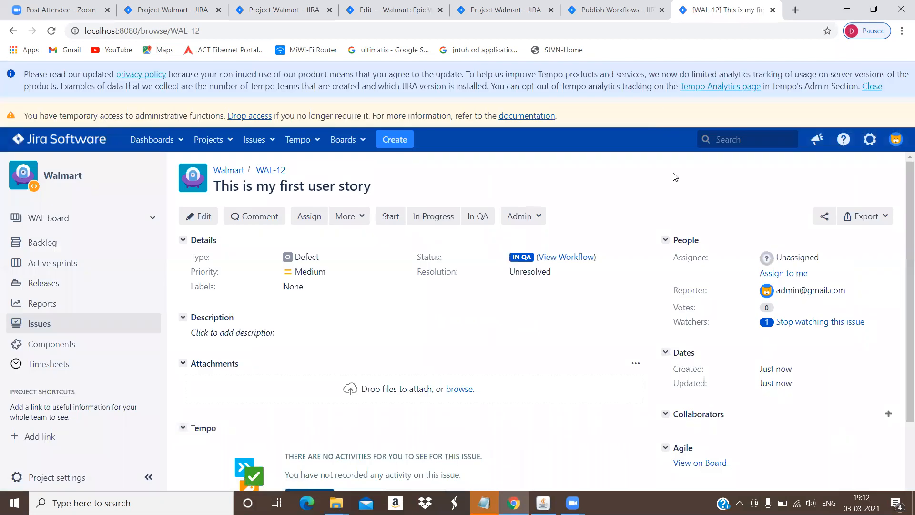
Edit the Walmart: Defect Workflow and allow all statuses to transition to the Closed status
left_click(616, 11)
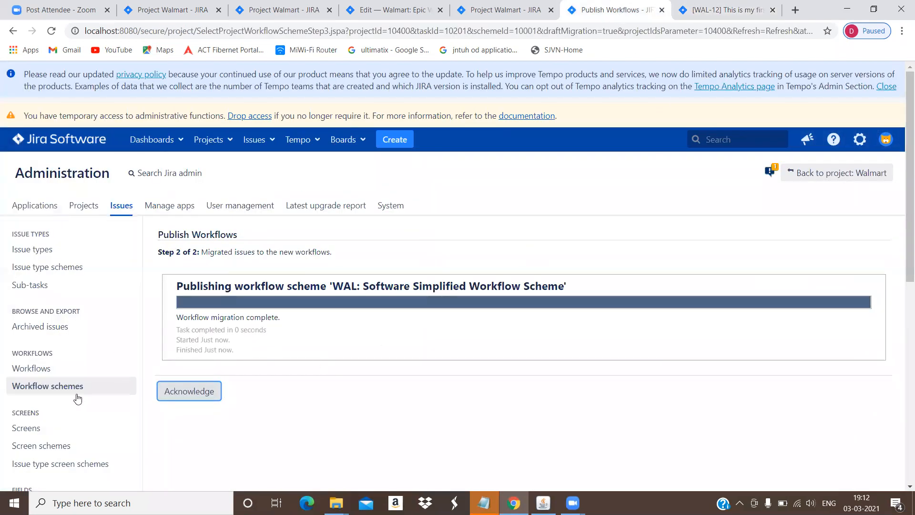
left_click(61, 372)
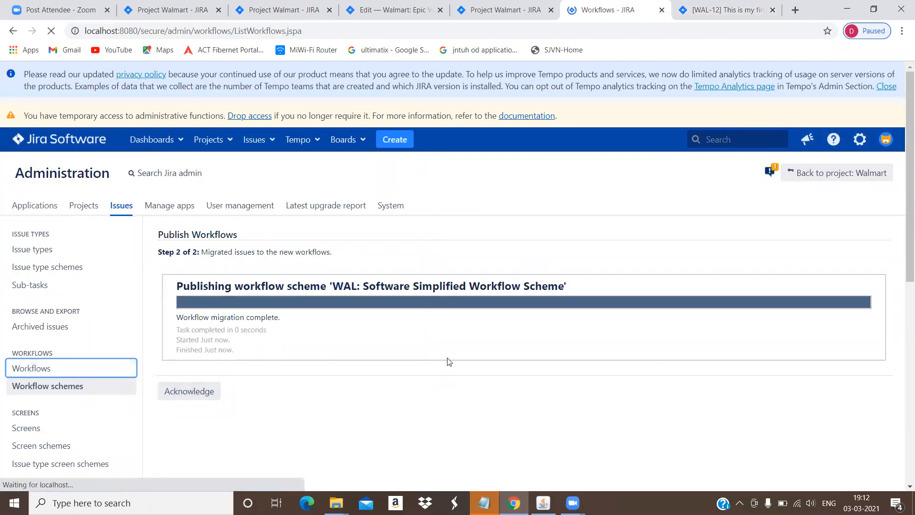
scroll(462, 333, "down", 6)
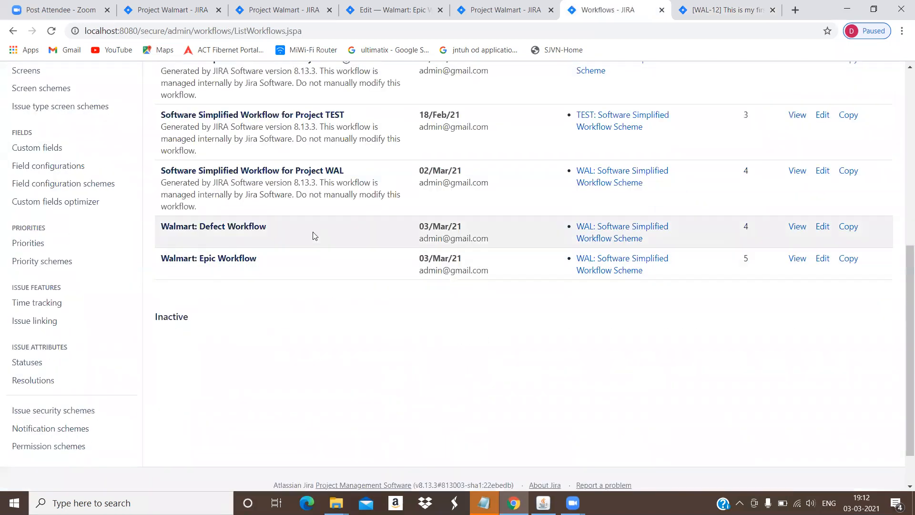
left_click(824, 230)
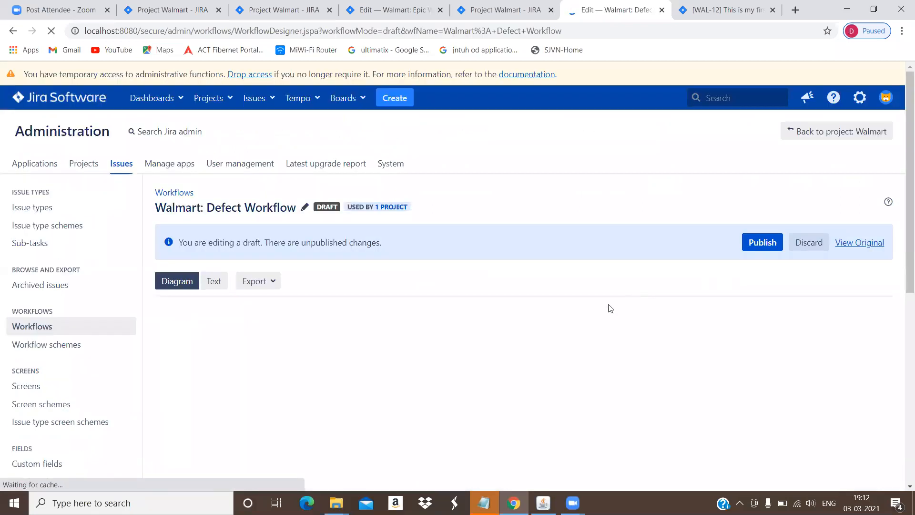
scroll(572, 345, "down", 5)
left_click(521, 363)
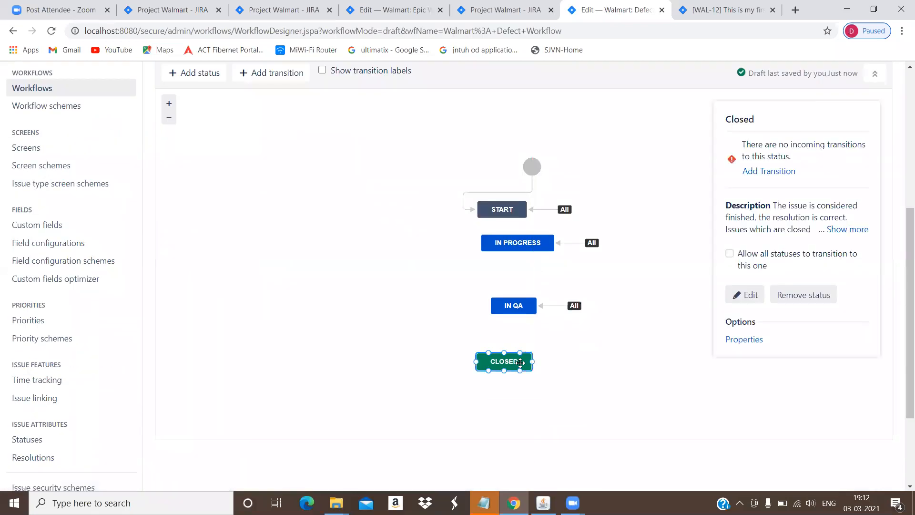
left_click(730, 255)
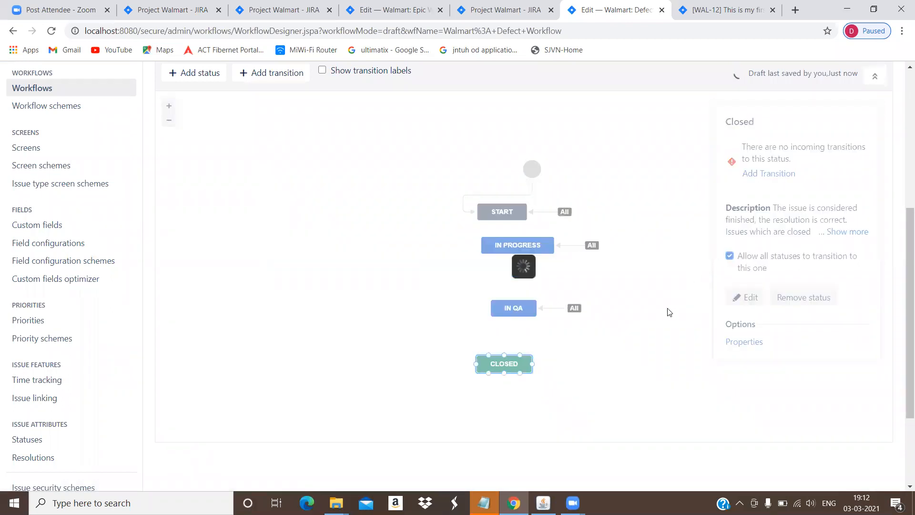
Publish the draft of the Walmart: Defect Workflow without saving a backup copy
scroll(620, 344, "up", 6)
left_click(759, 281)
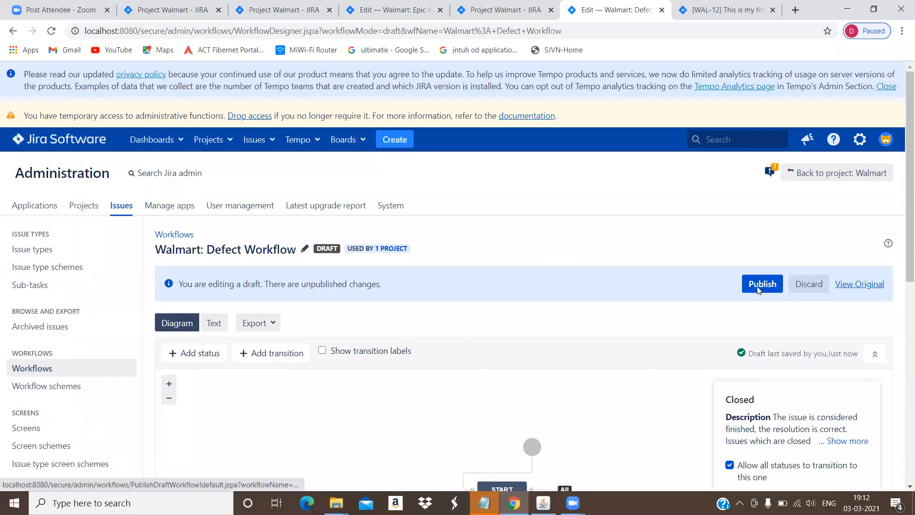
left_click(463, 298)
left_click(562, 376)
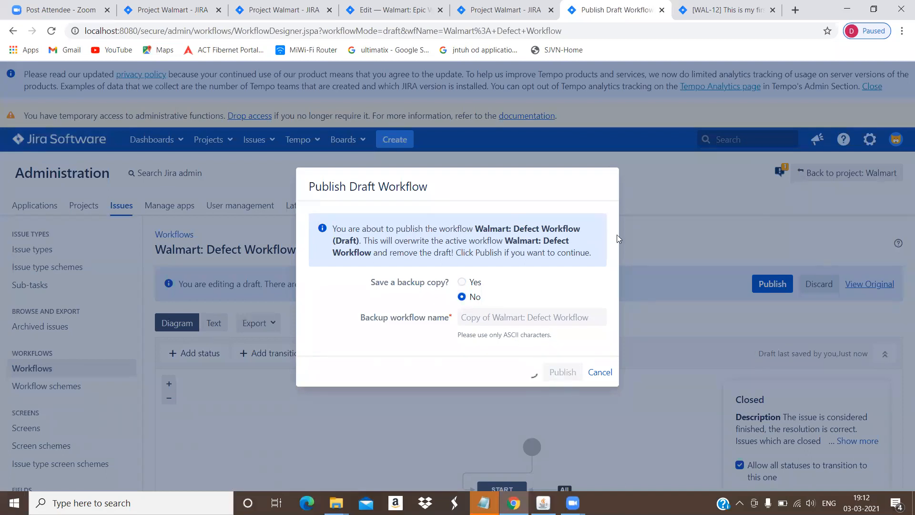
Reload the test defect "This is my first user story" and transition it to Closed
key("ctrl+Tab")
key("F5")
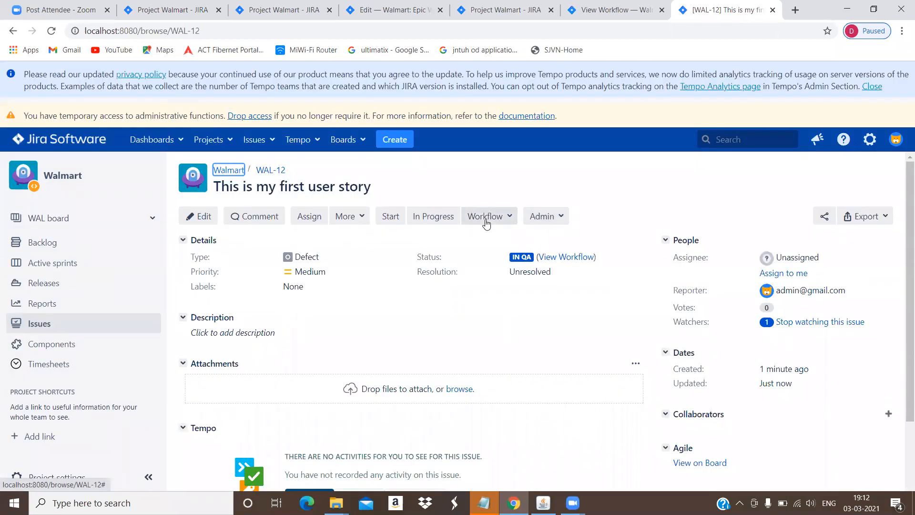
left_click(486, 223)
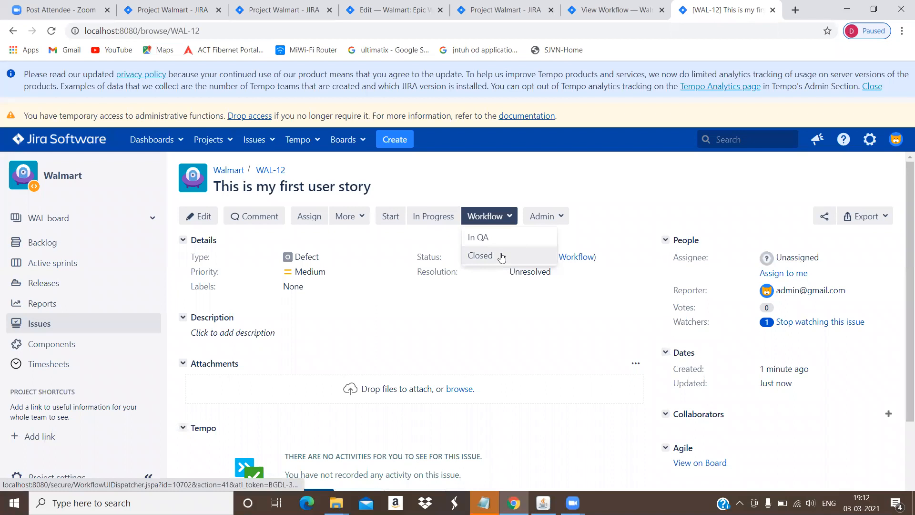
left_click(502, 256)
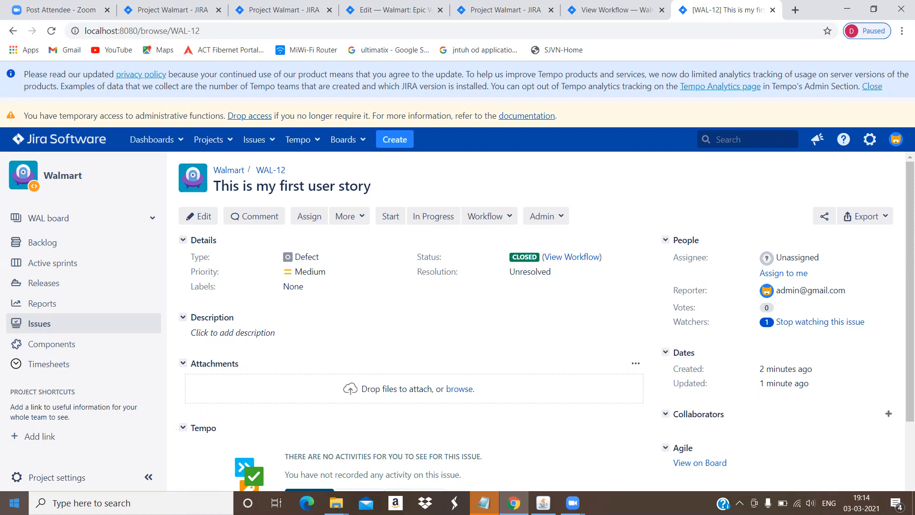
Open the Software Simplified Workflow for Project WAL from the Walmart project's settings and start editing its draft
left_click(617, 4)
left_click(505, 9)
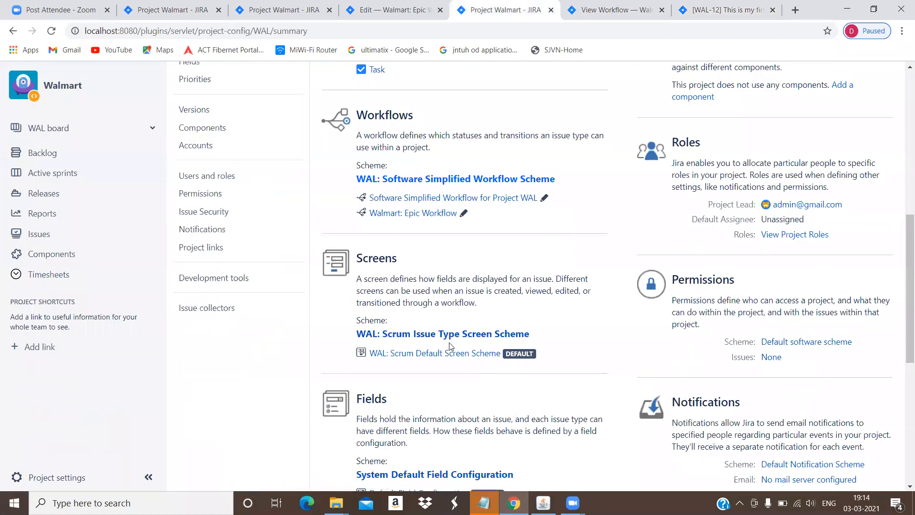
left_click(436, 198)
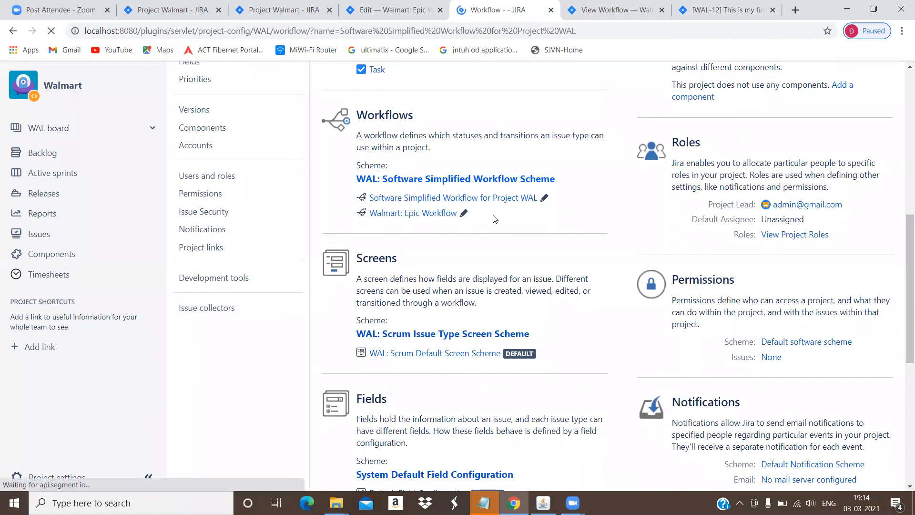
scroll(503, 214, "down", 2)
scroll(584, 183, "up", 3)
scroll(878, 210, "up", 1)
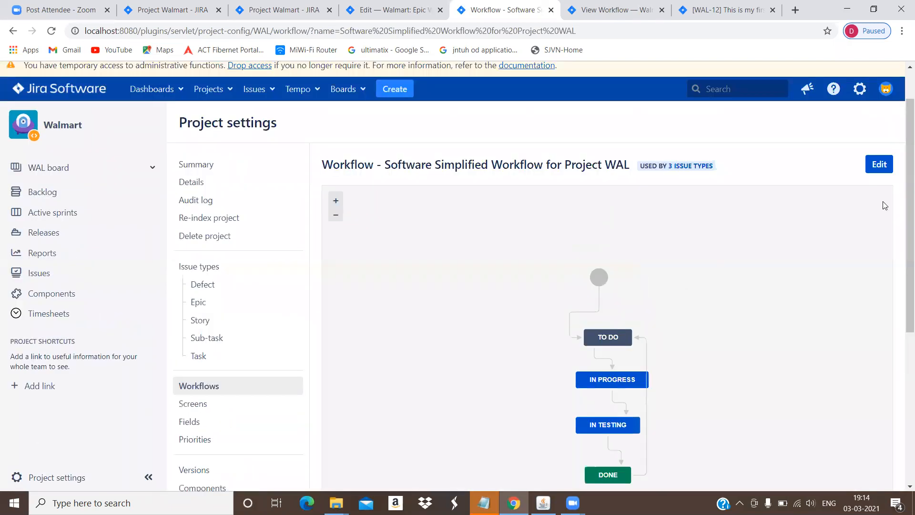
scroll(885, 206, "up", 1)
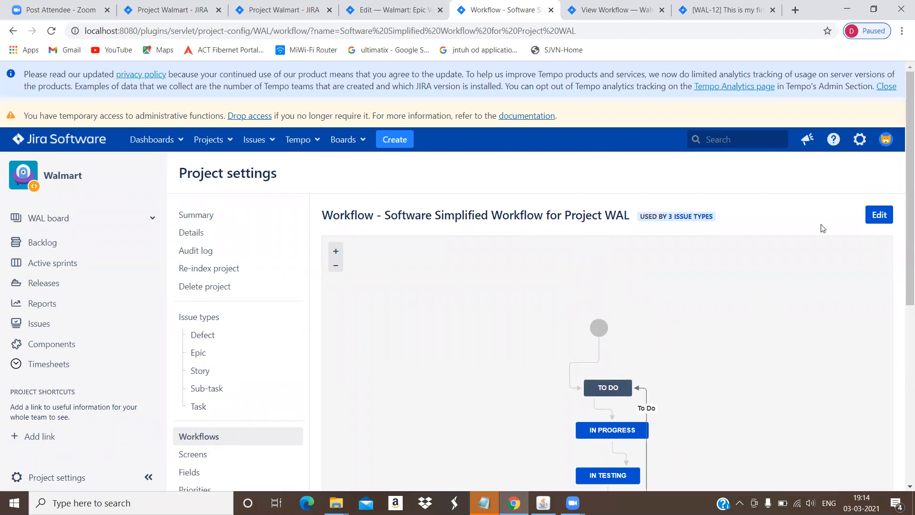
left_click(879, 214)
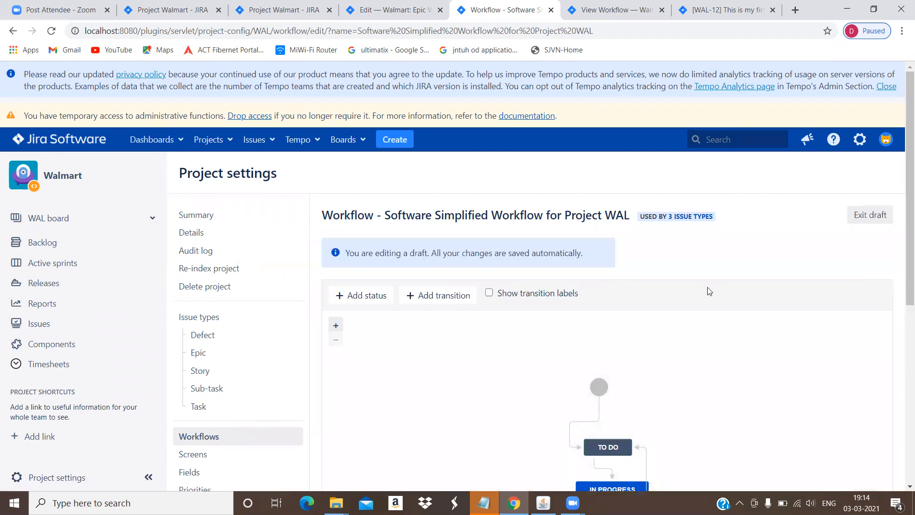
scroll(708, 291, "down", 5)
Examine the screen choices available for the transition from Done to To Do, leaving the transition unchanged
left_click(649, 233)
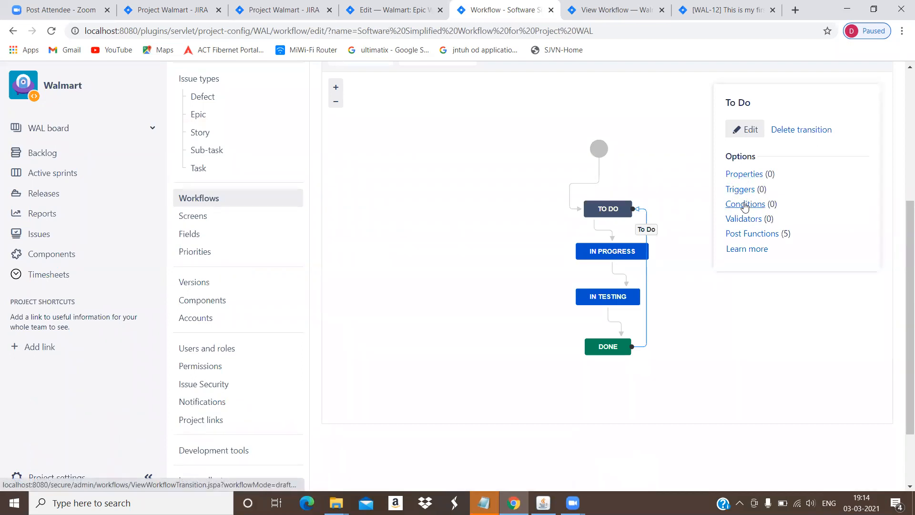
left_click(751, 130)
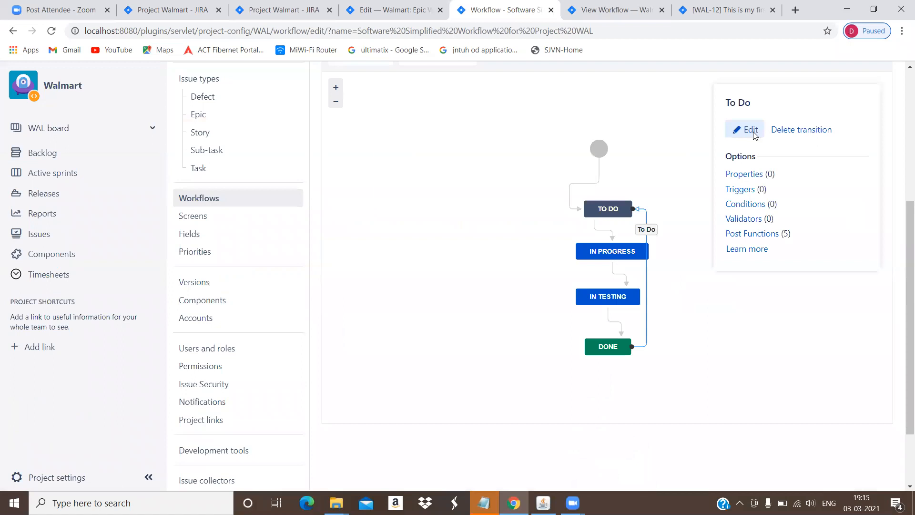
left_click(476, 319)
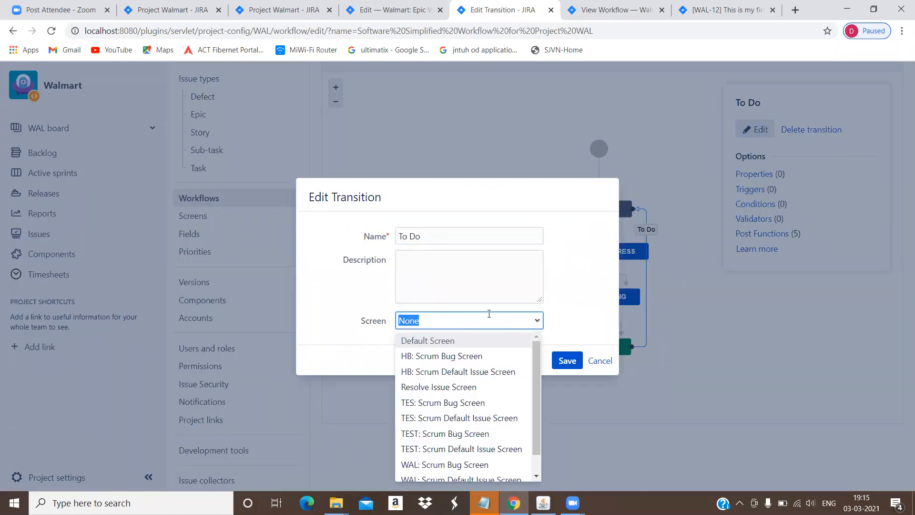
left_click(600, 362)
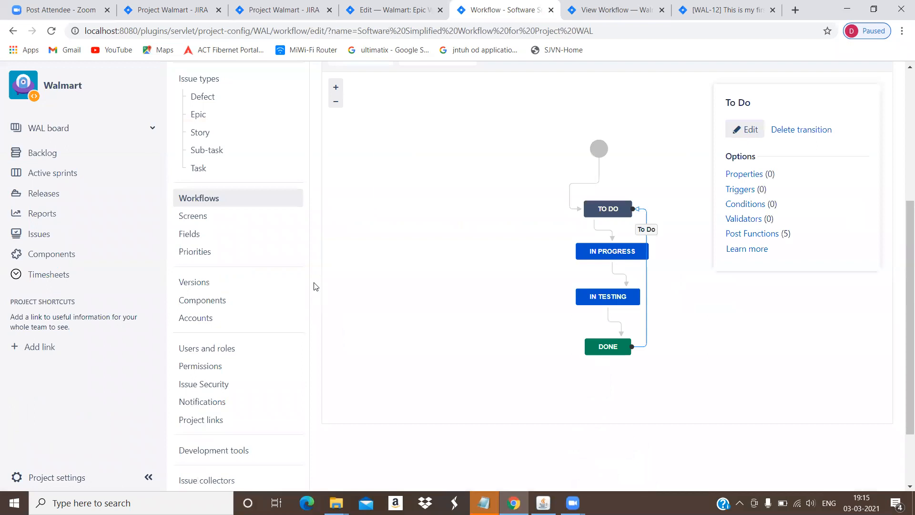
Review the Walmart project's screen scheme and its workflow assignments per issue type, including the screens for each issue operation
left_click(209, 222)
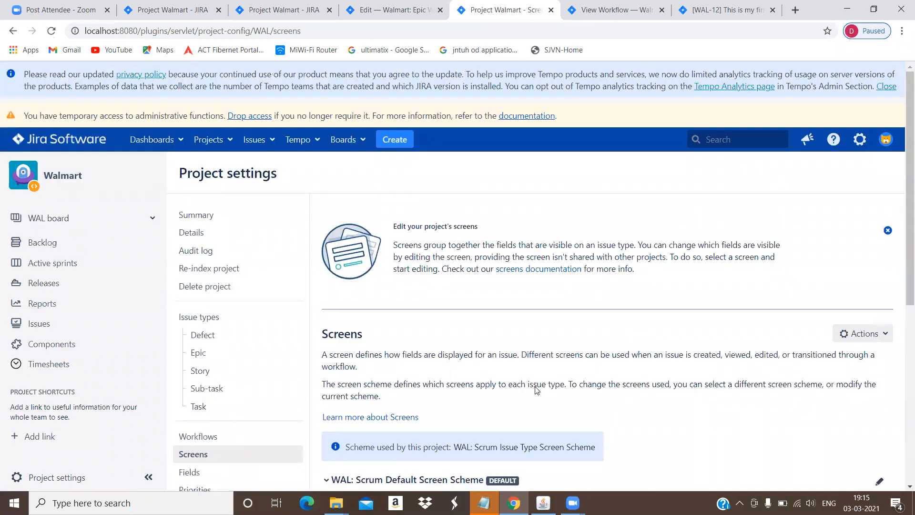
scroll(266, 241, "down", 4)
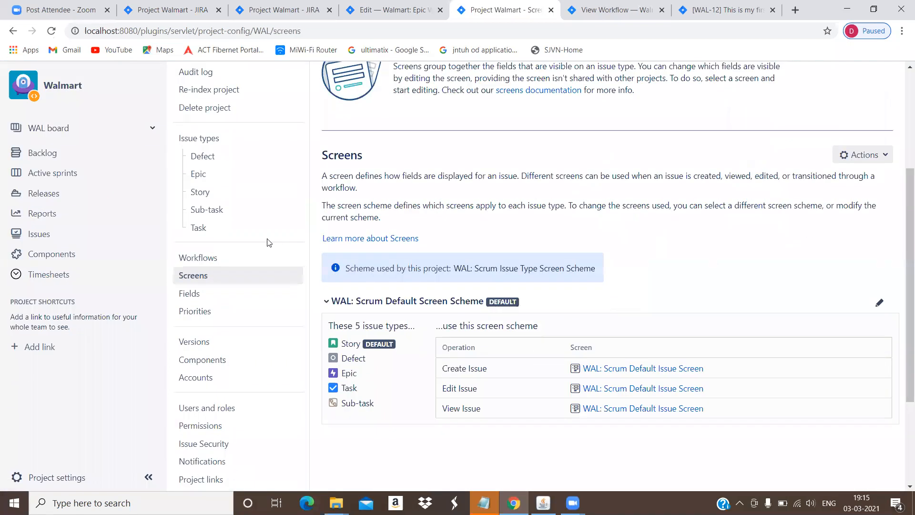
left_click(224, 258)
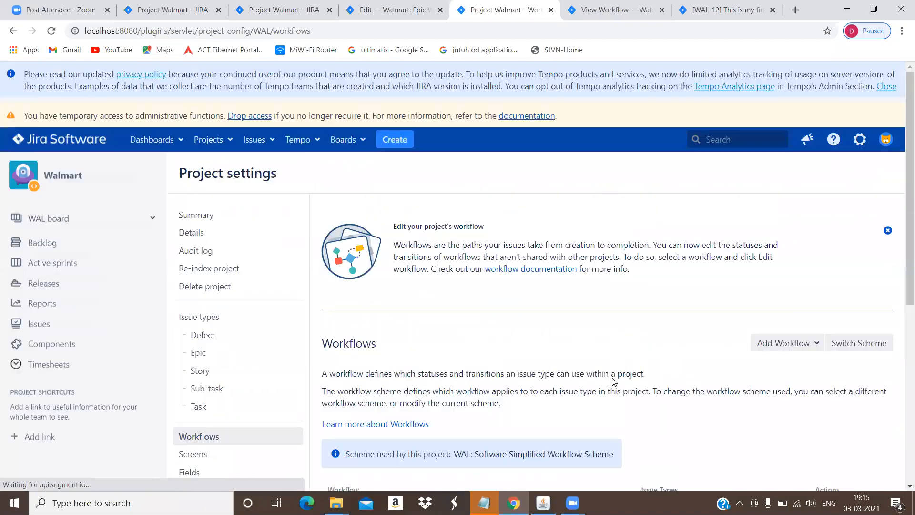
scroll(534, 310, "down", 5)
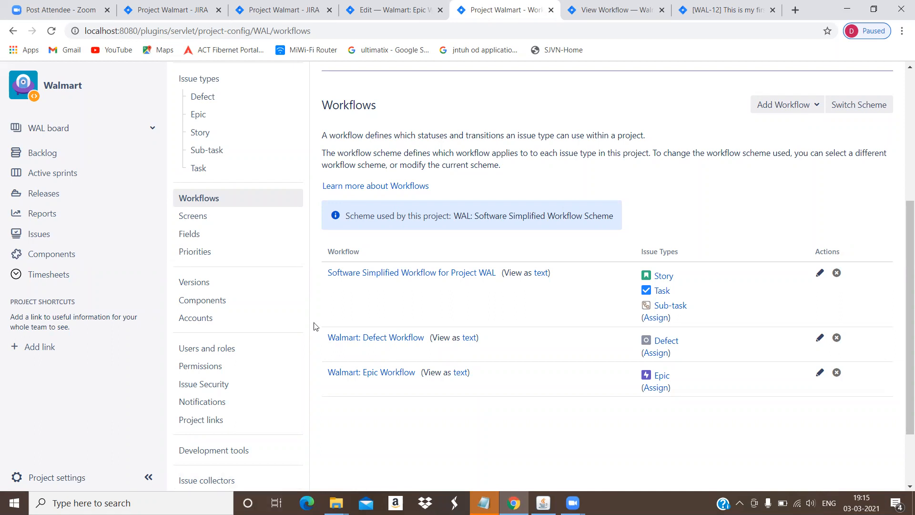
left_click(206, 216)
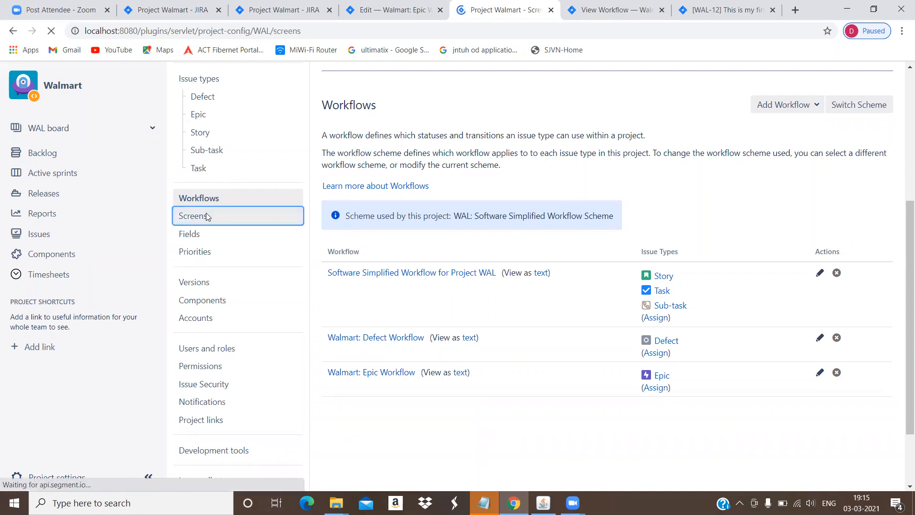
scroll(511, 329, "down", 4)
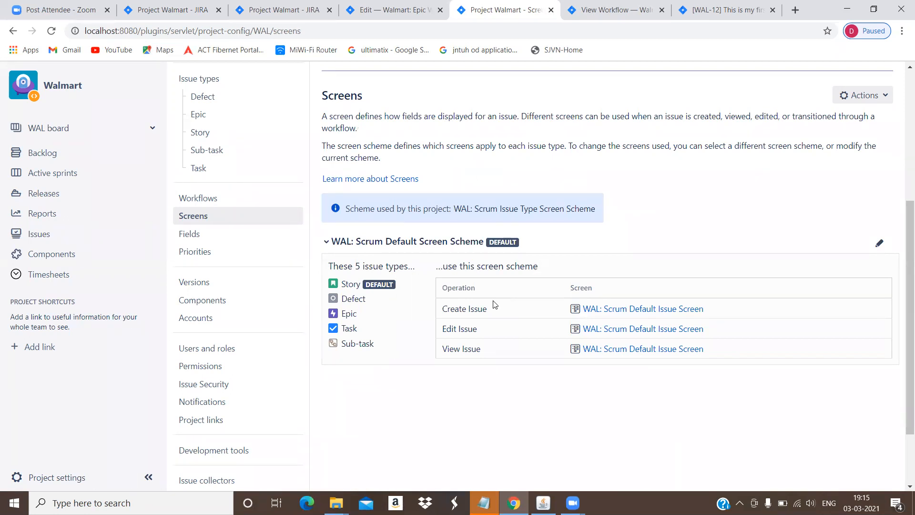
scroll(233, 269, "up", 4)
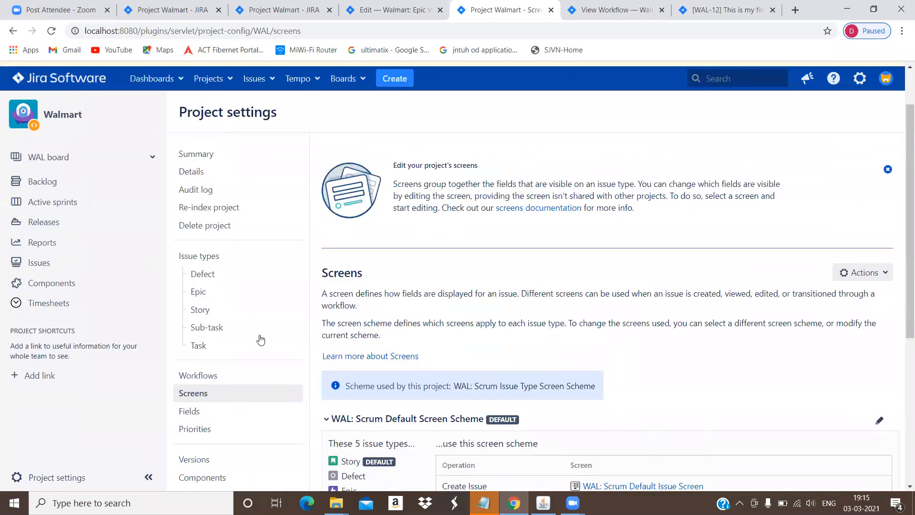
scroll(260, 339, "up", 1)
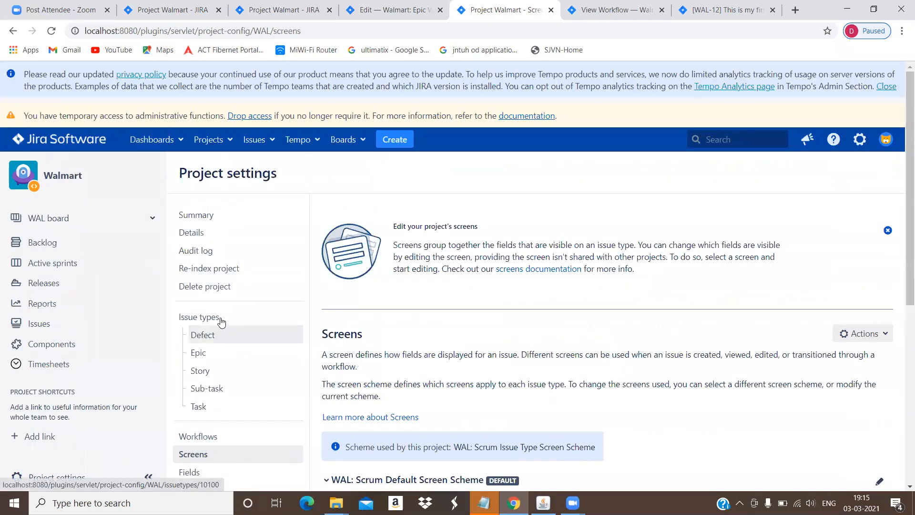
Return to the project settings summary and open the Jira issue administration in a new browser tab
left_click(51, 478)
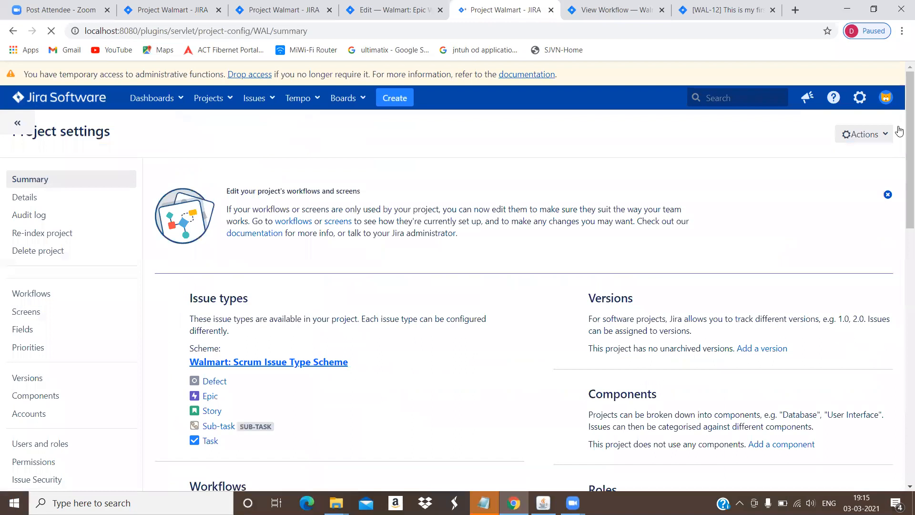
left_click(860, 139)
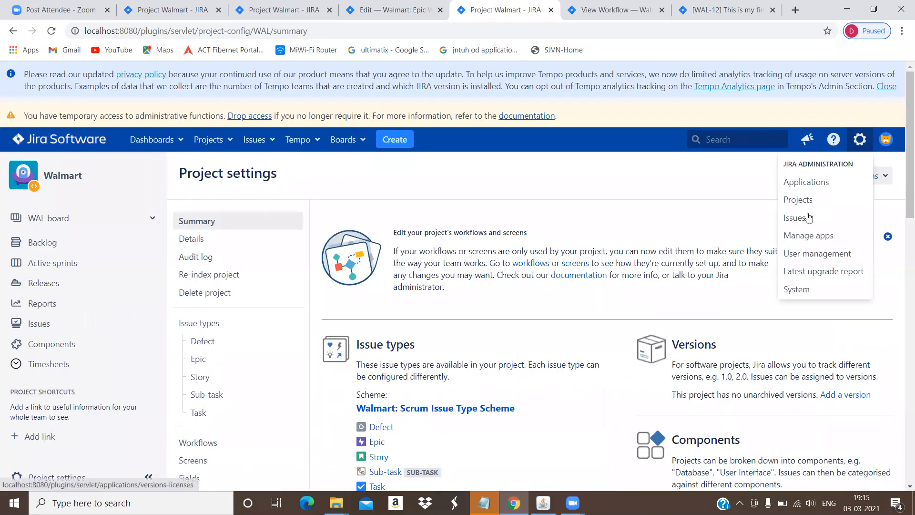
right_click(810, 217)
left_click(787, 224)
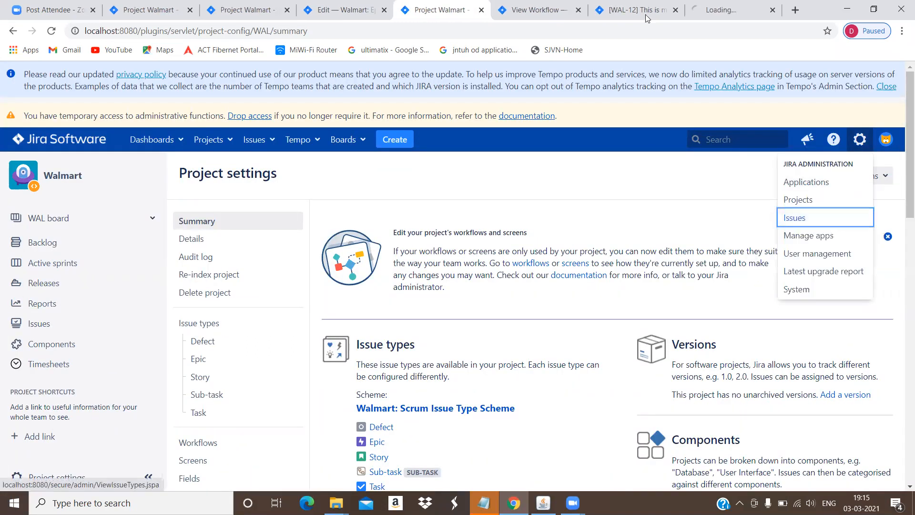
left_click(703, 10)
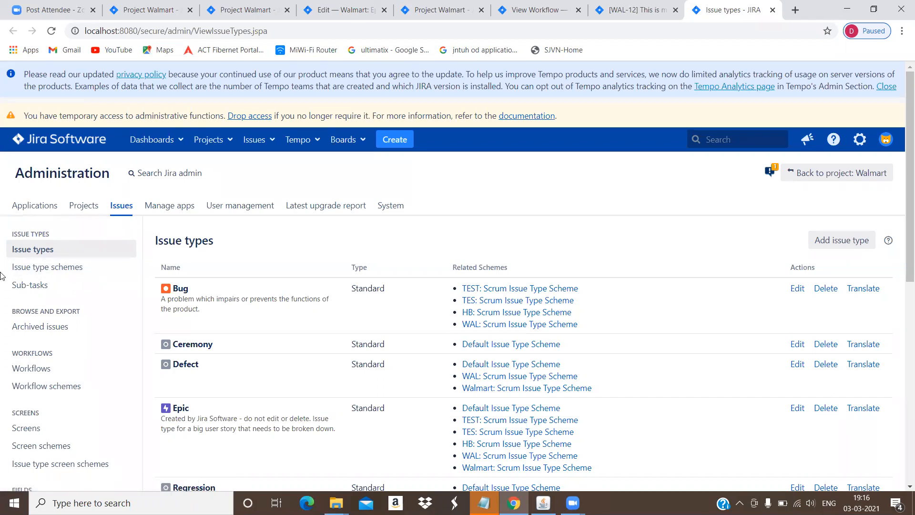
Look over the issue administration sections and open the list of all Jira workflows
scroll(1, 275, "down", 2)
scroll(9, 309, "down", 1)
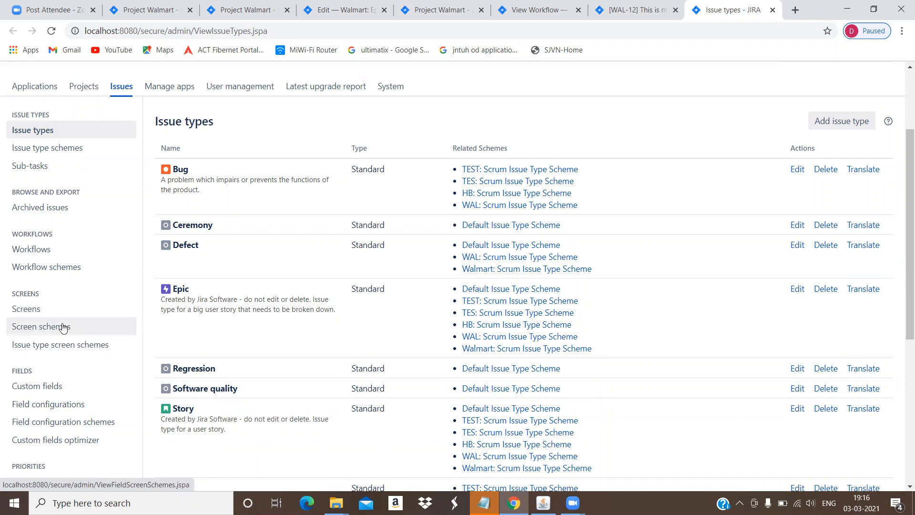
left_click(60, 248)
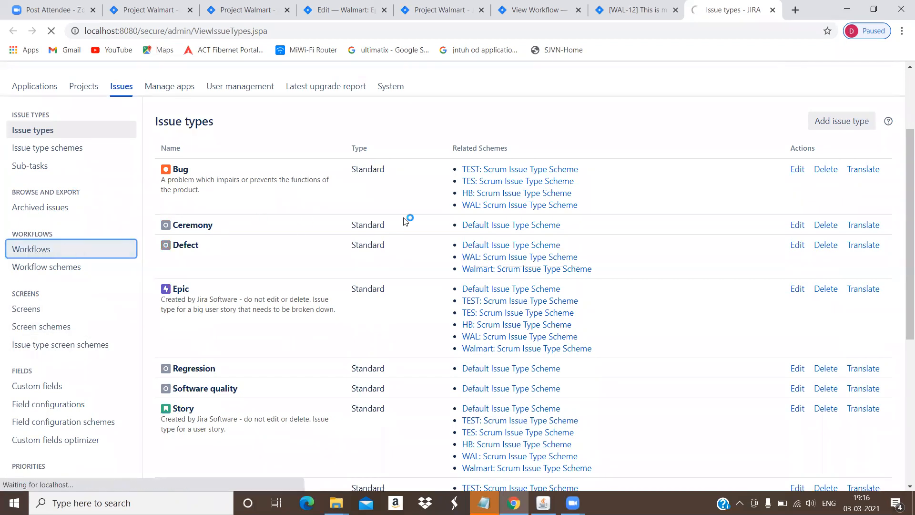